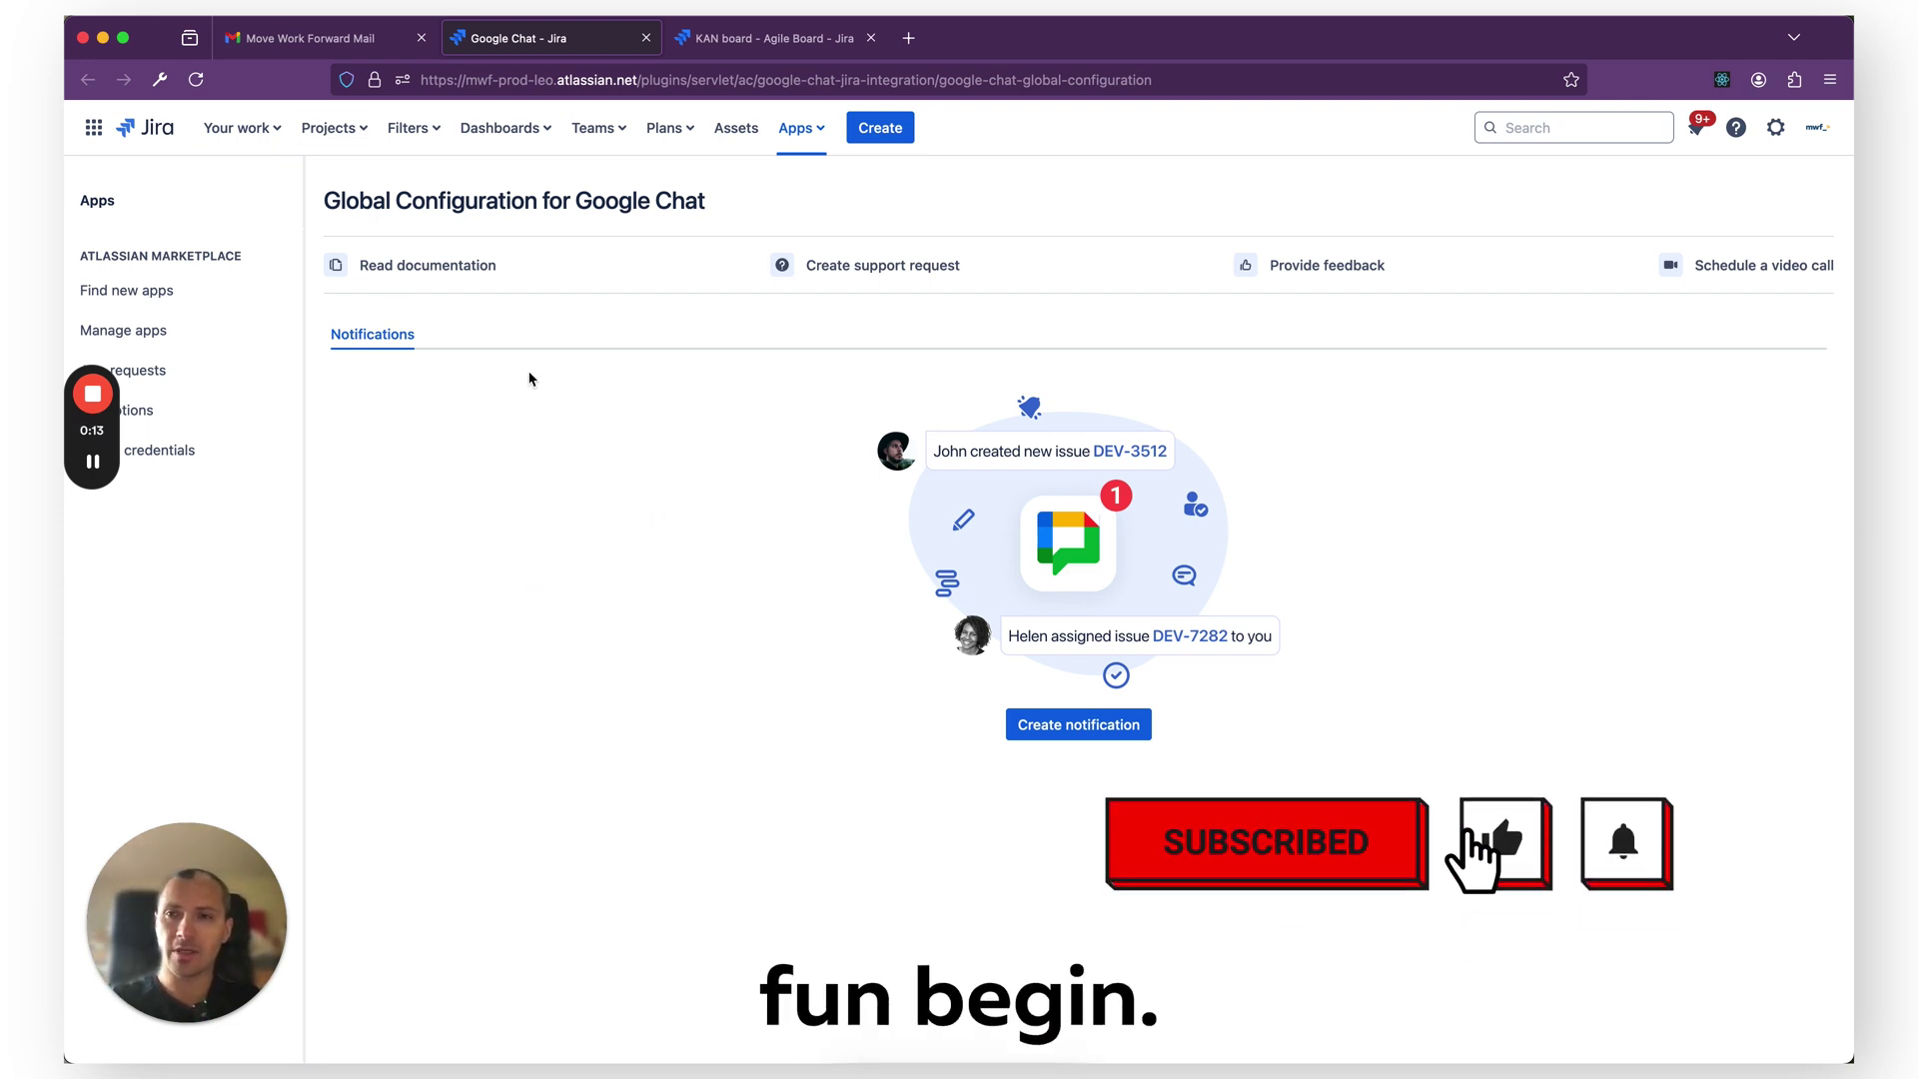
- Start a new notification rule and add Issue transitioned and Issue commented alongside Issue created
left_click(1059, 724)
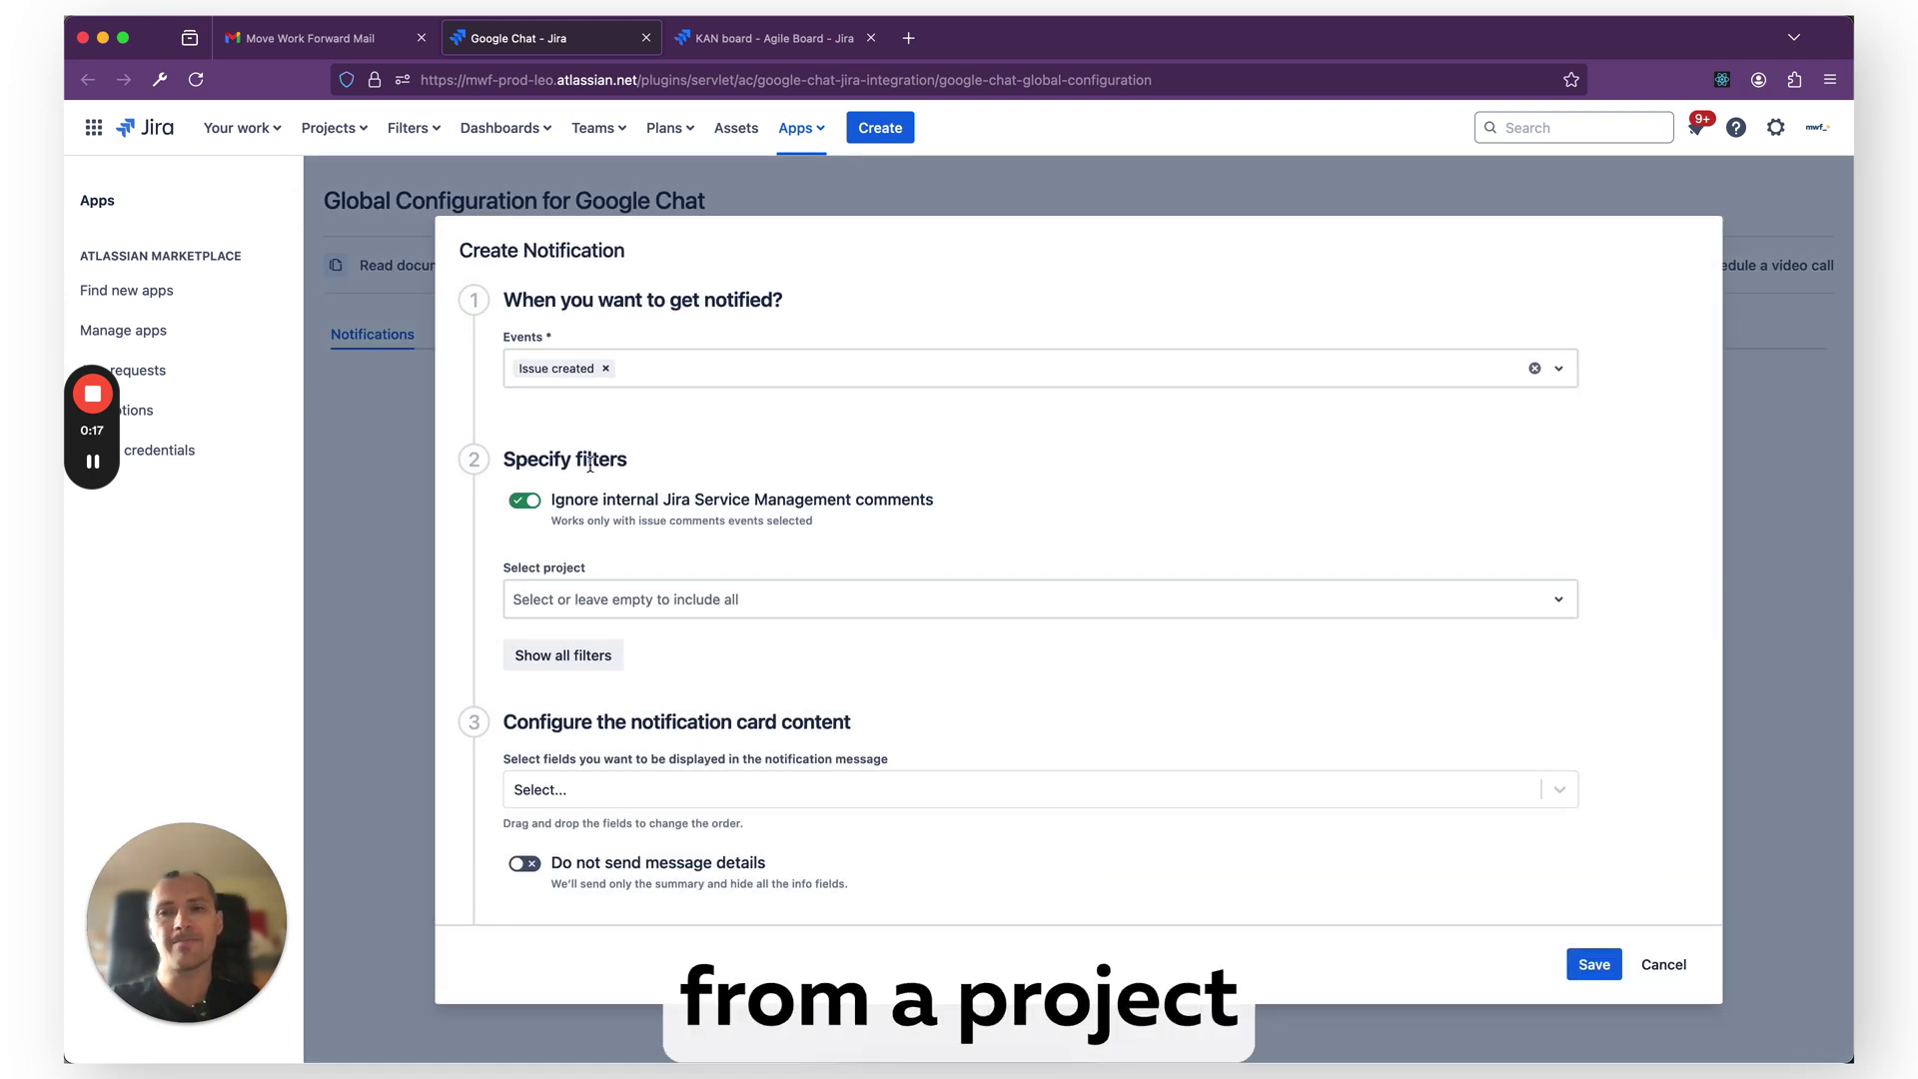
left_click(706, 360)
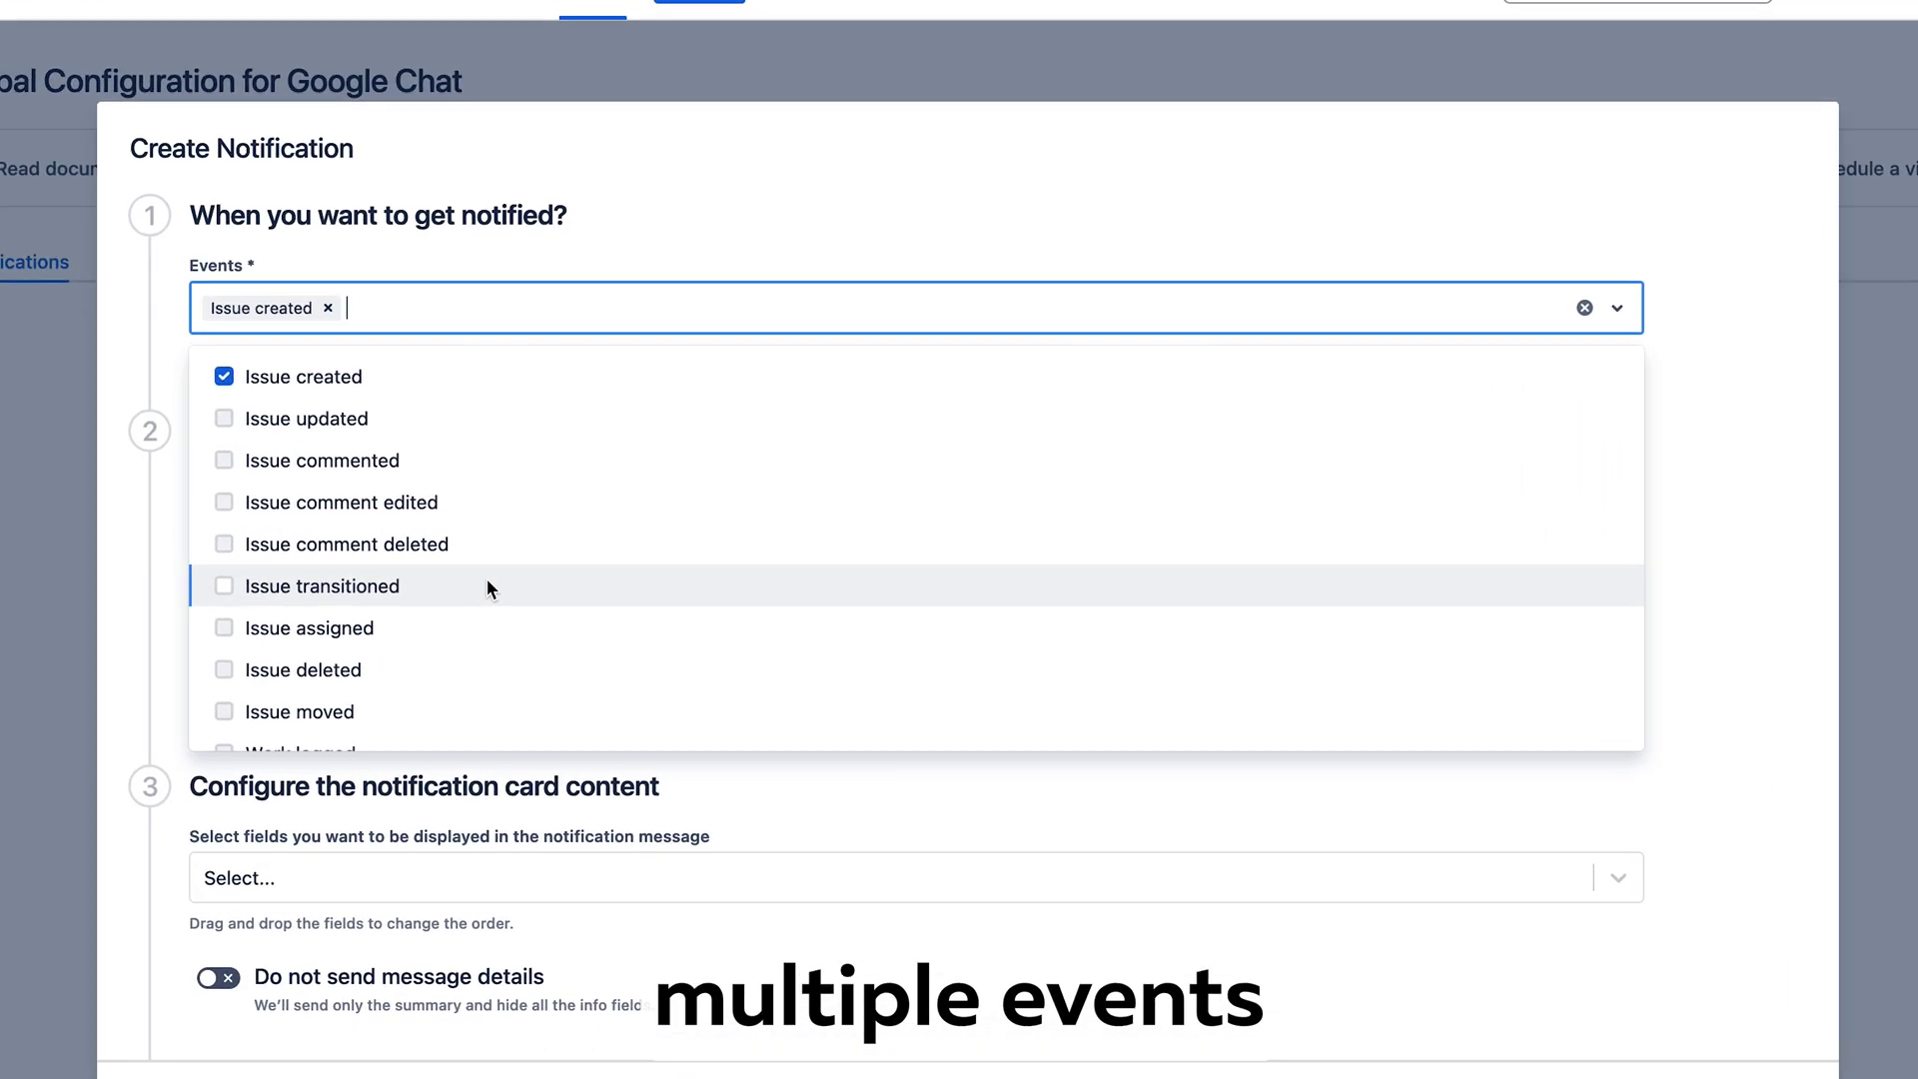
scroll(722, 580, "down", 3)
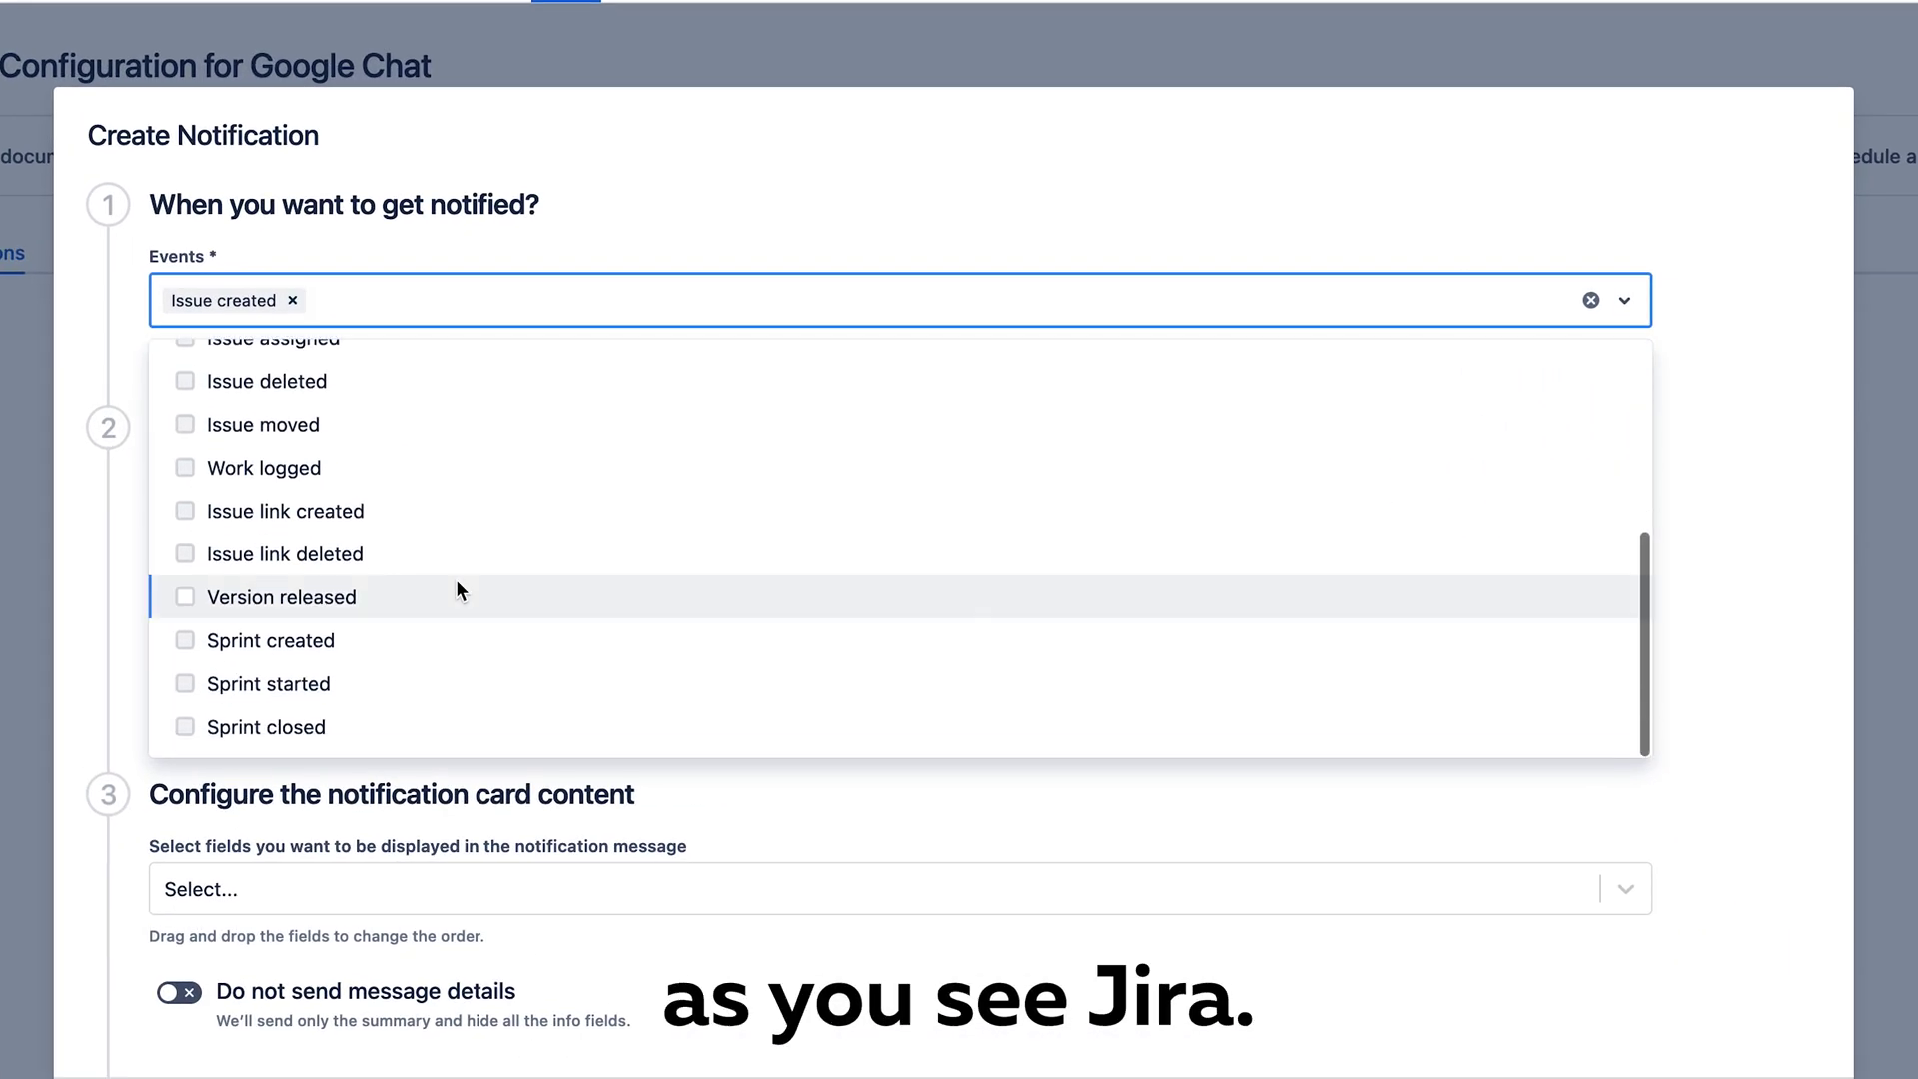
scroll(722, 580, "up", 3)
scroll(458, 589, "down", 3)
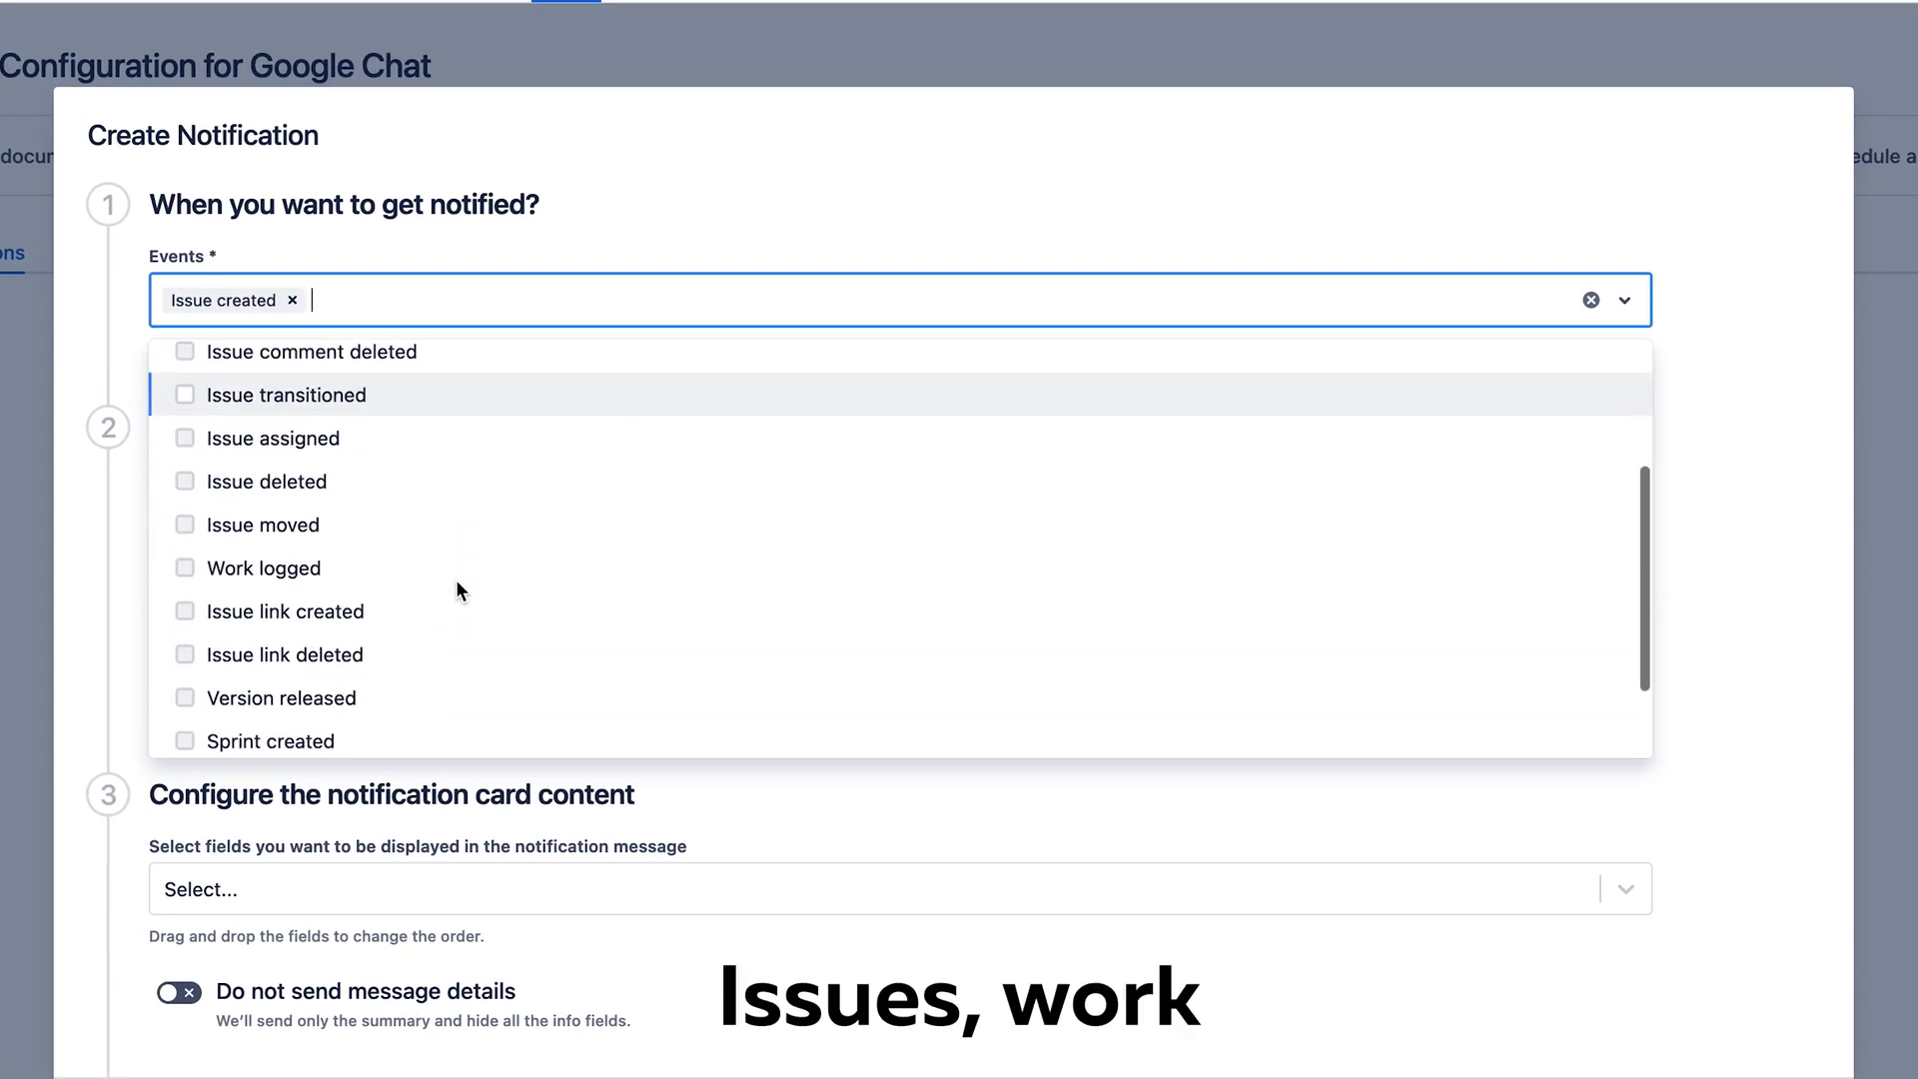
scroll(527, 582, "down", 2)
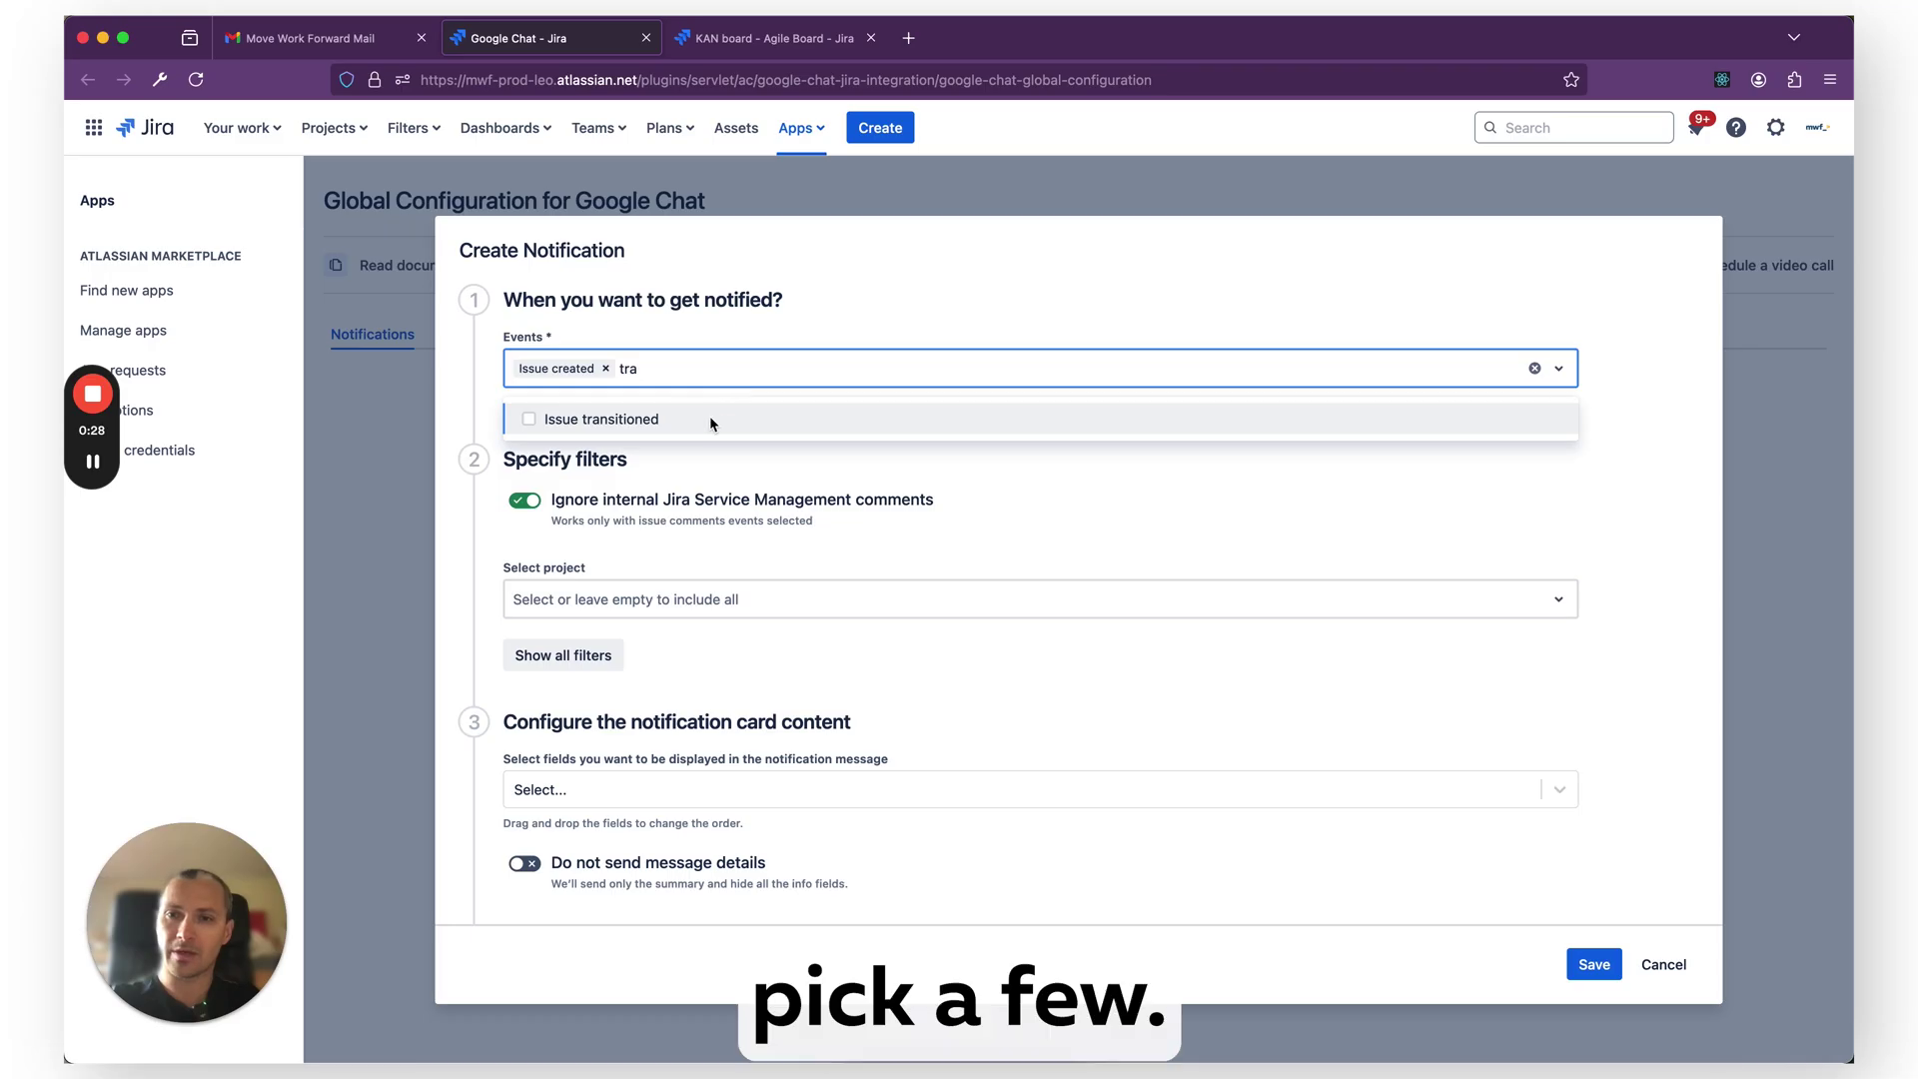
left_click(438, 367)
left_click(655, 194)
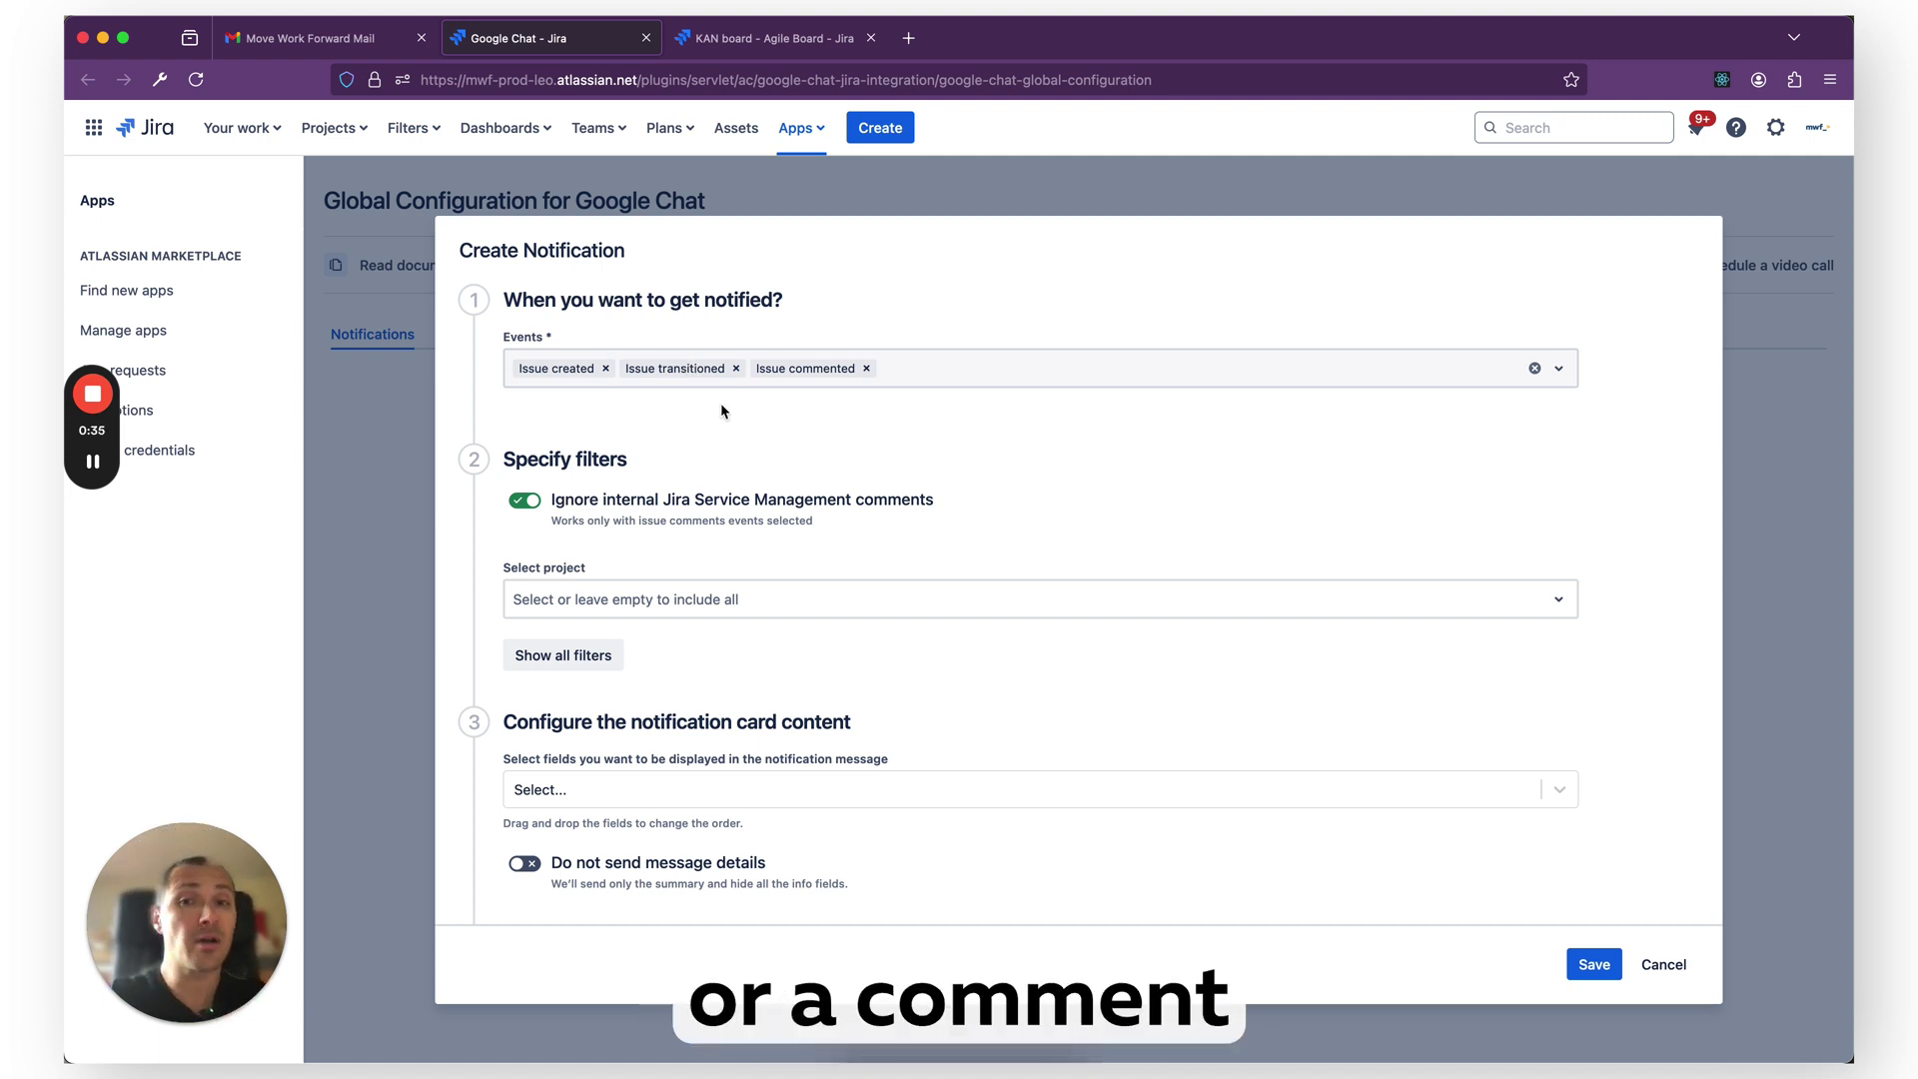
scroll(587, 424, "down", 2)
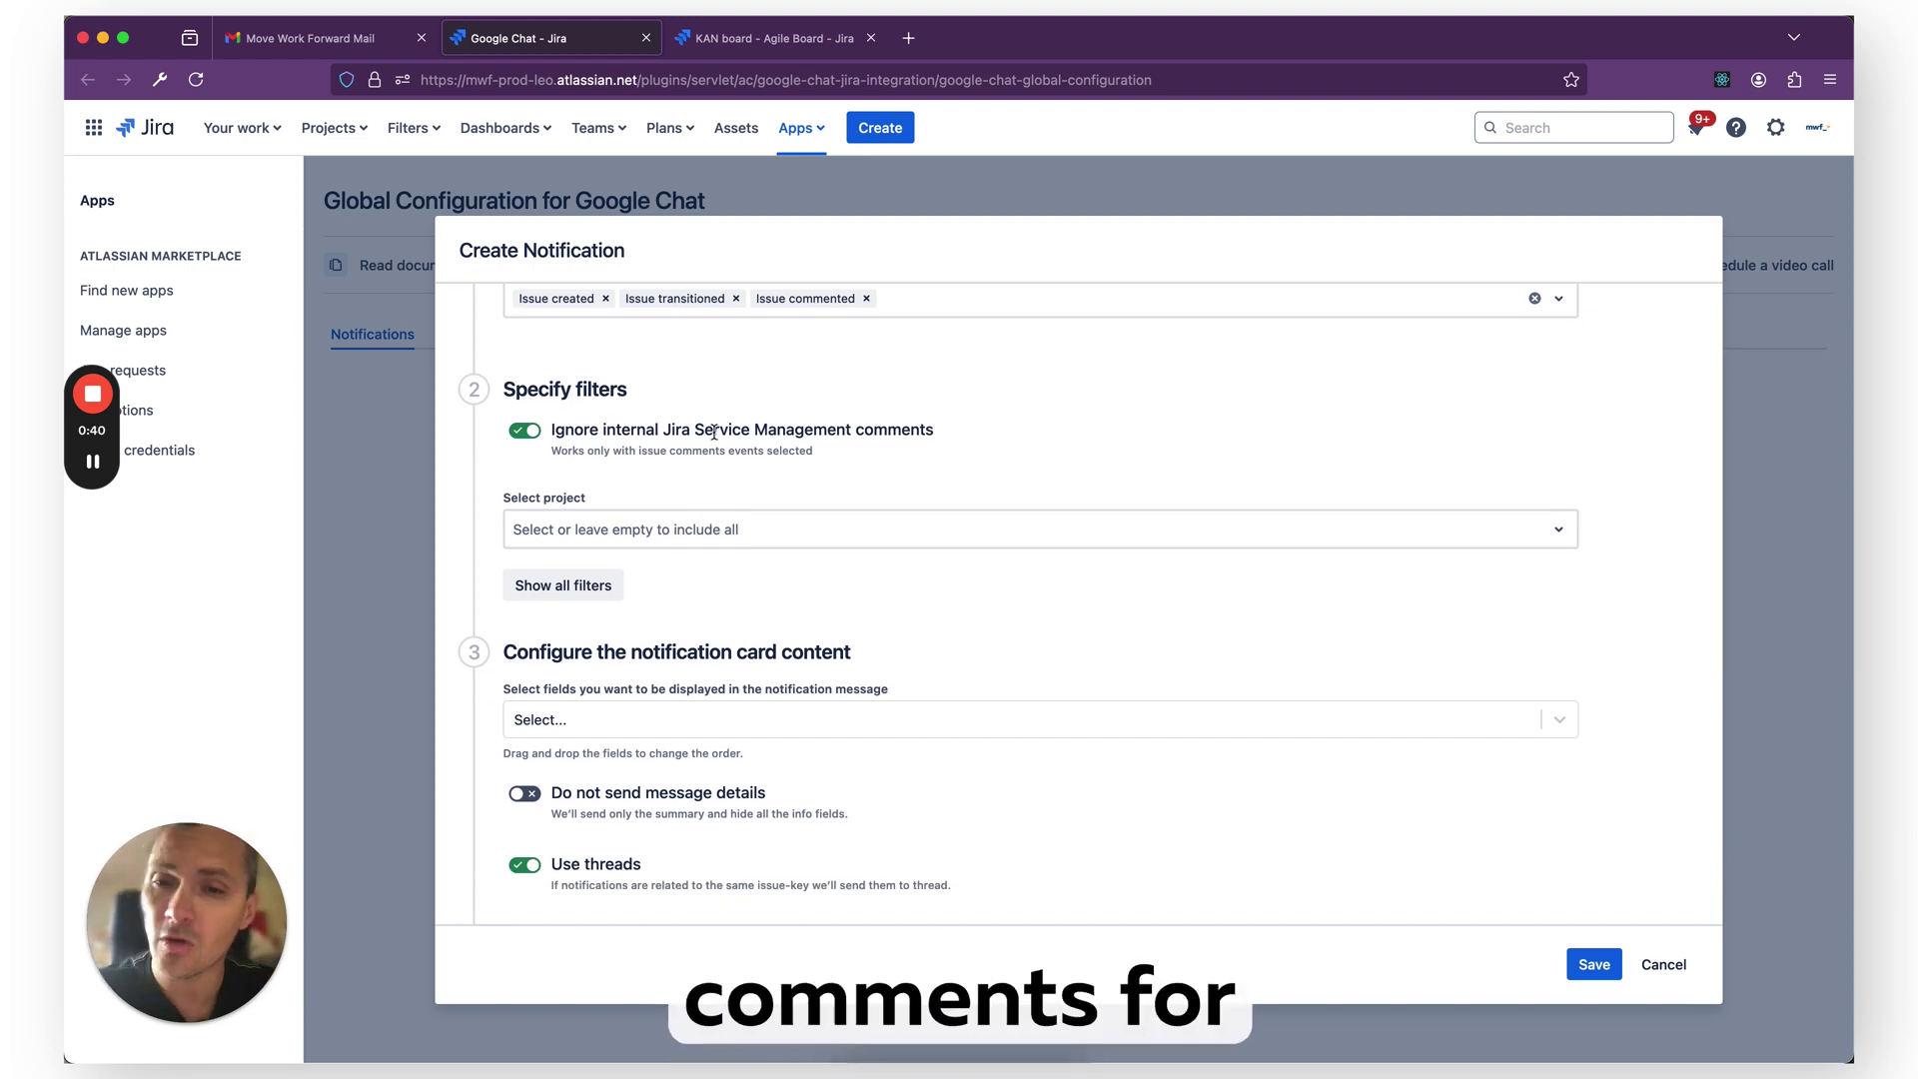
scroll(719, 590, "down", 2)
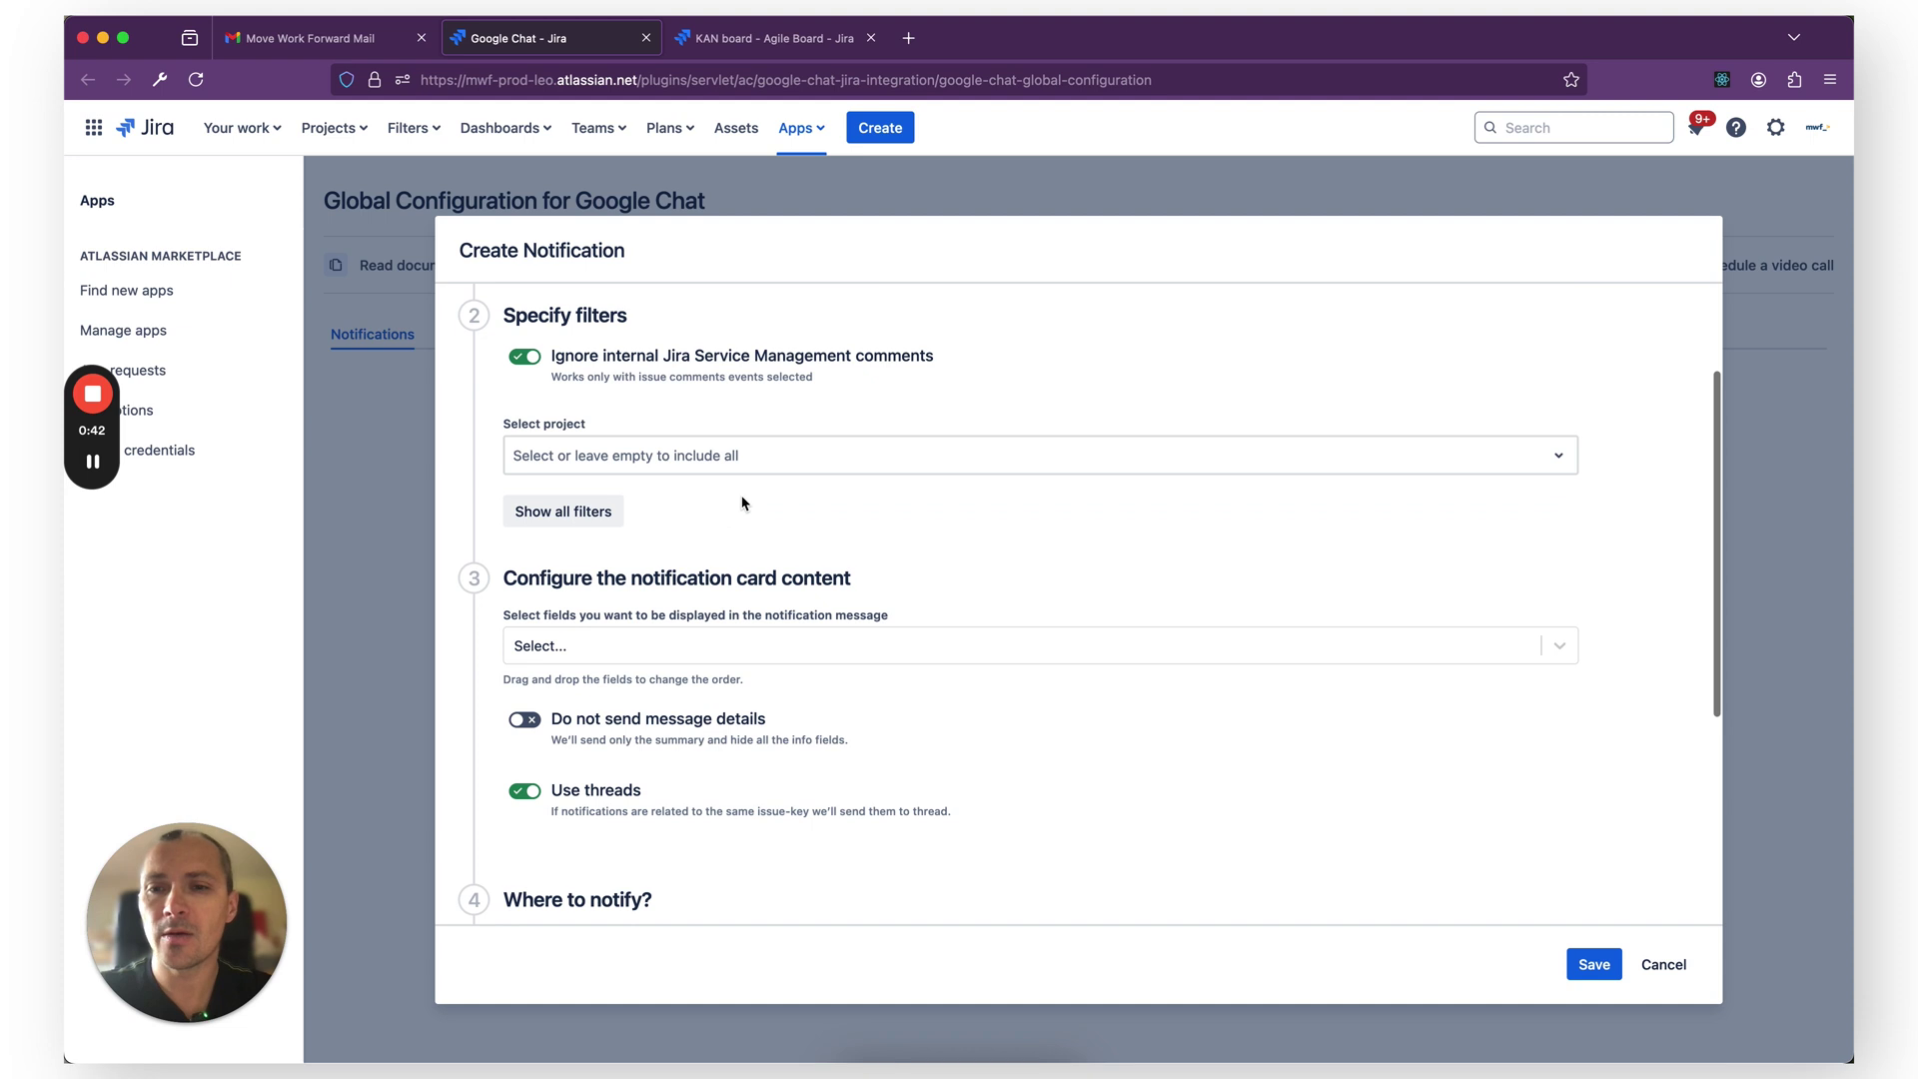
left_click(576, 512)
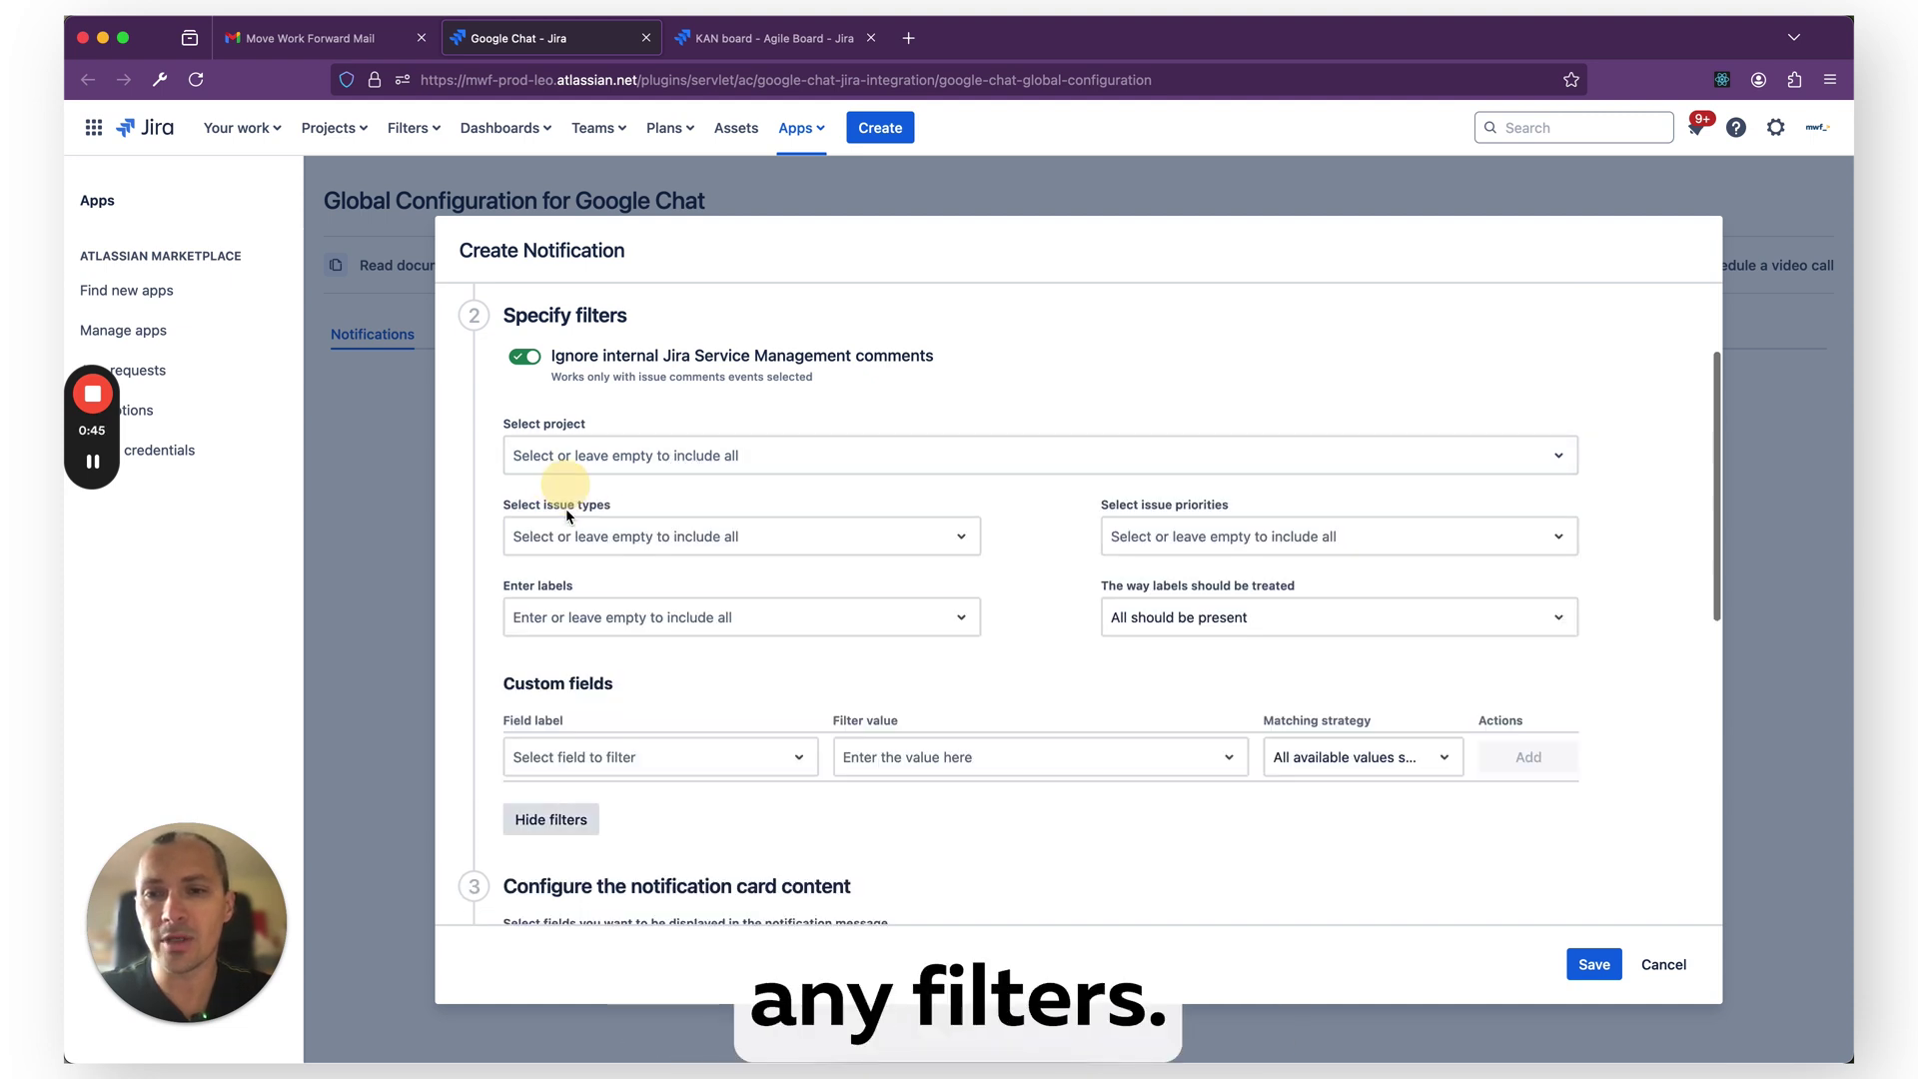
scroll(707, 469, "down", 2)
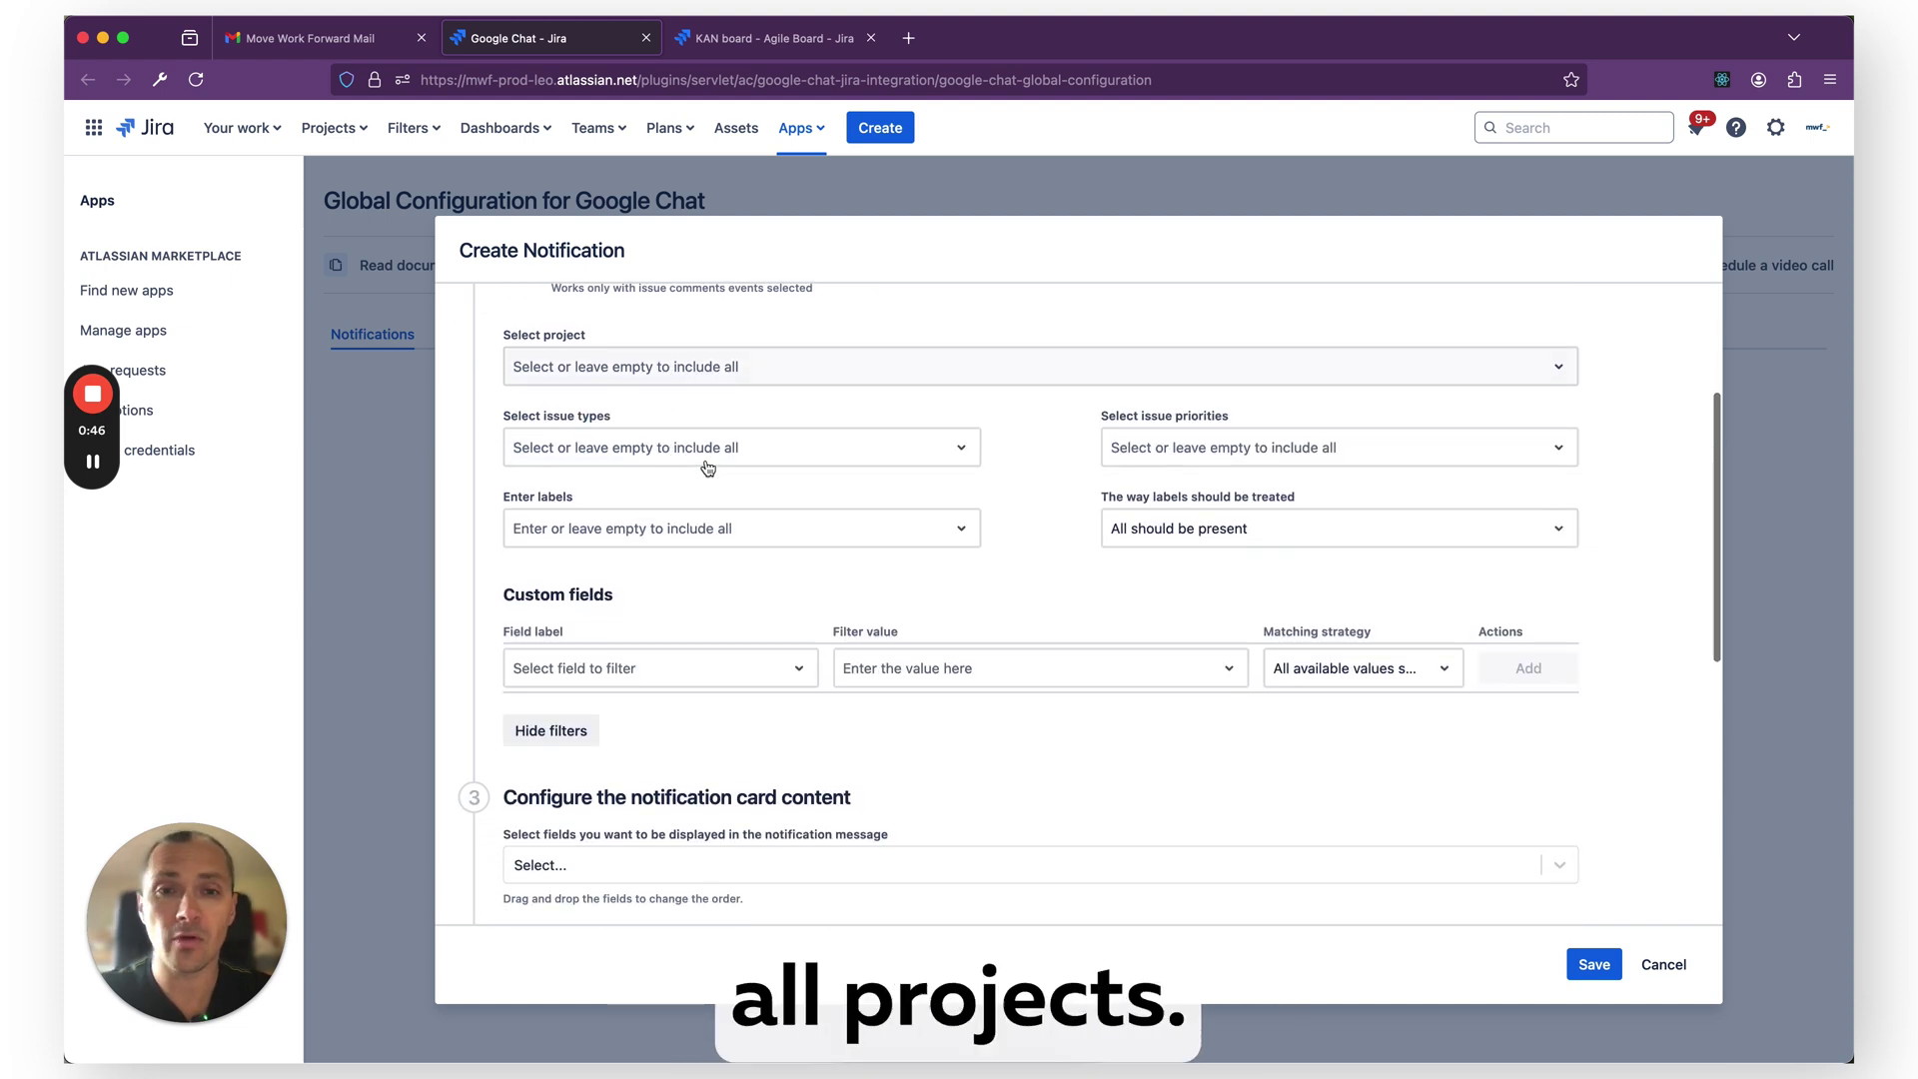
left_click(596, 452)
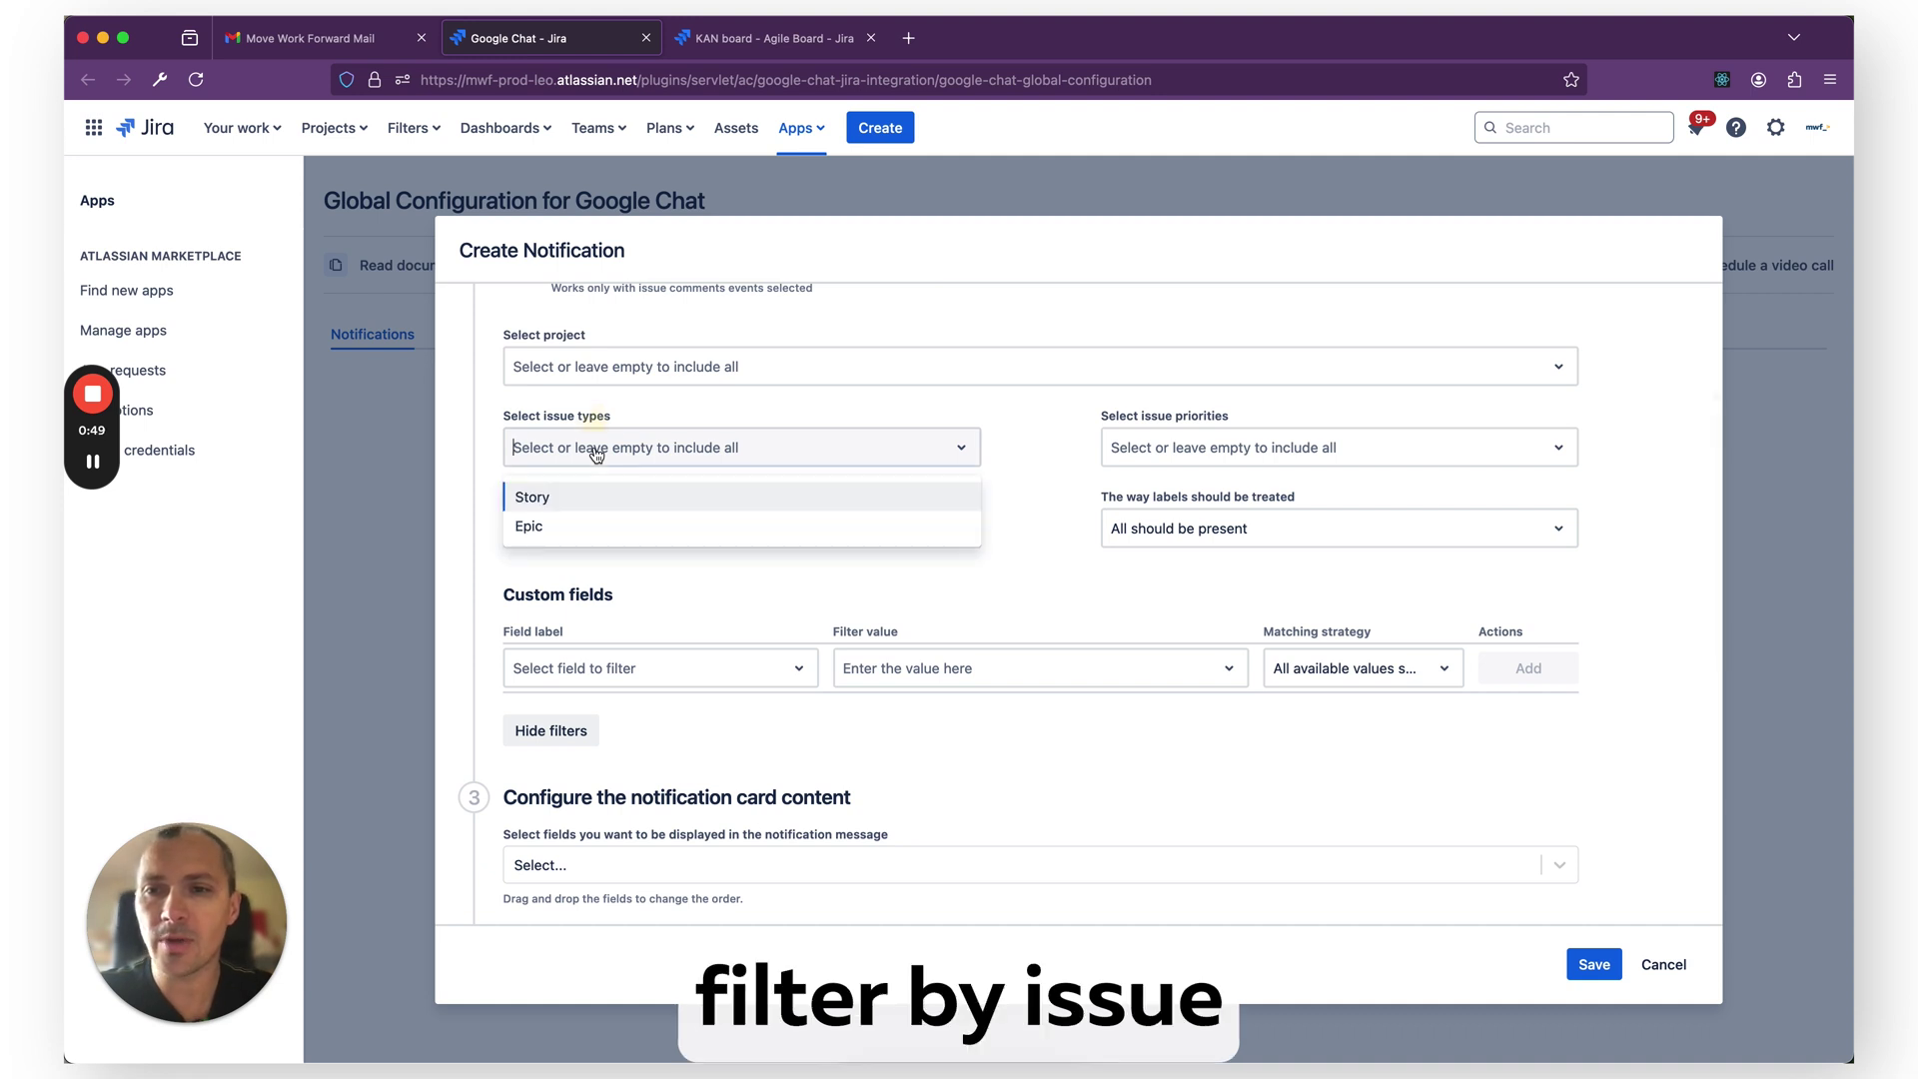
left_click(1117, 445)
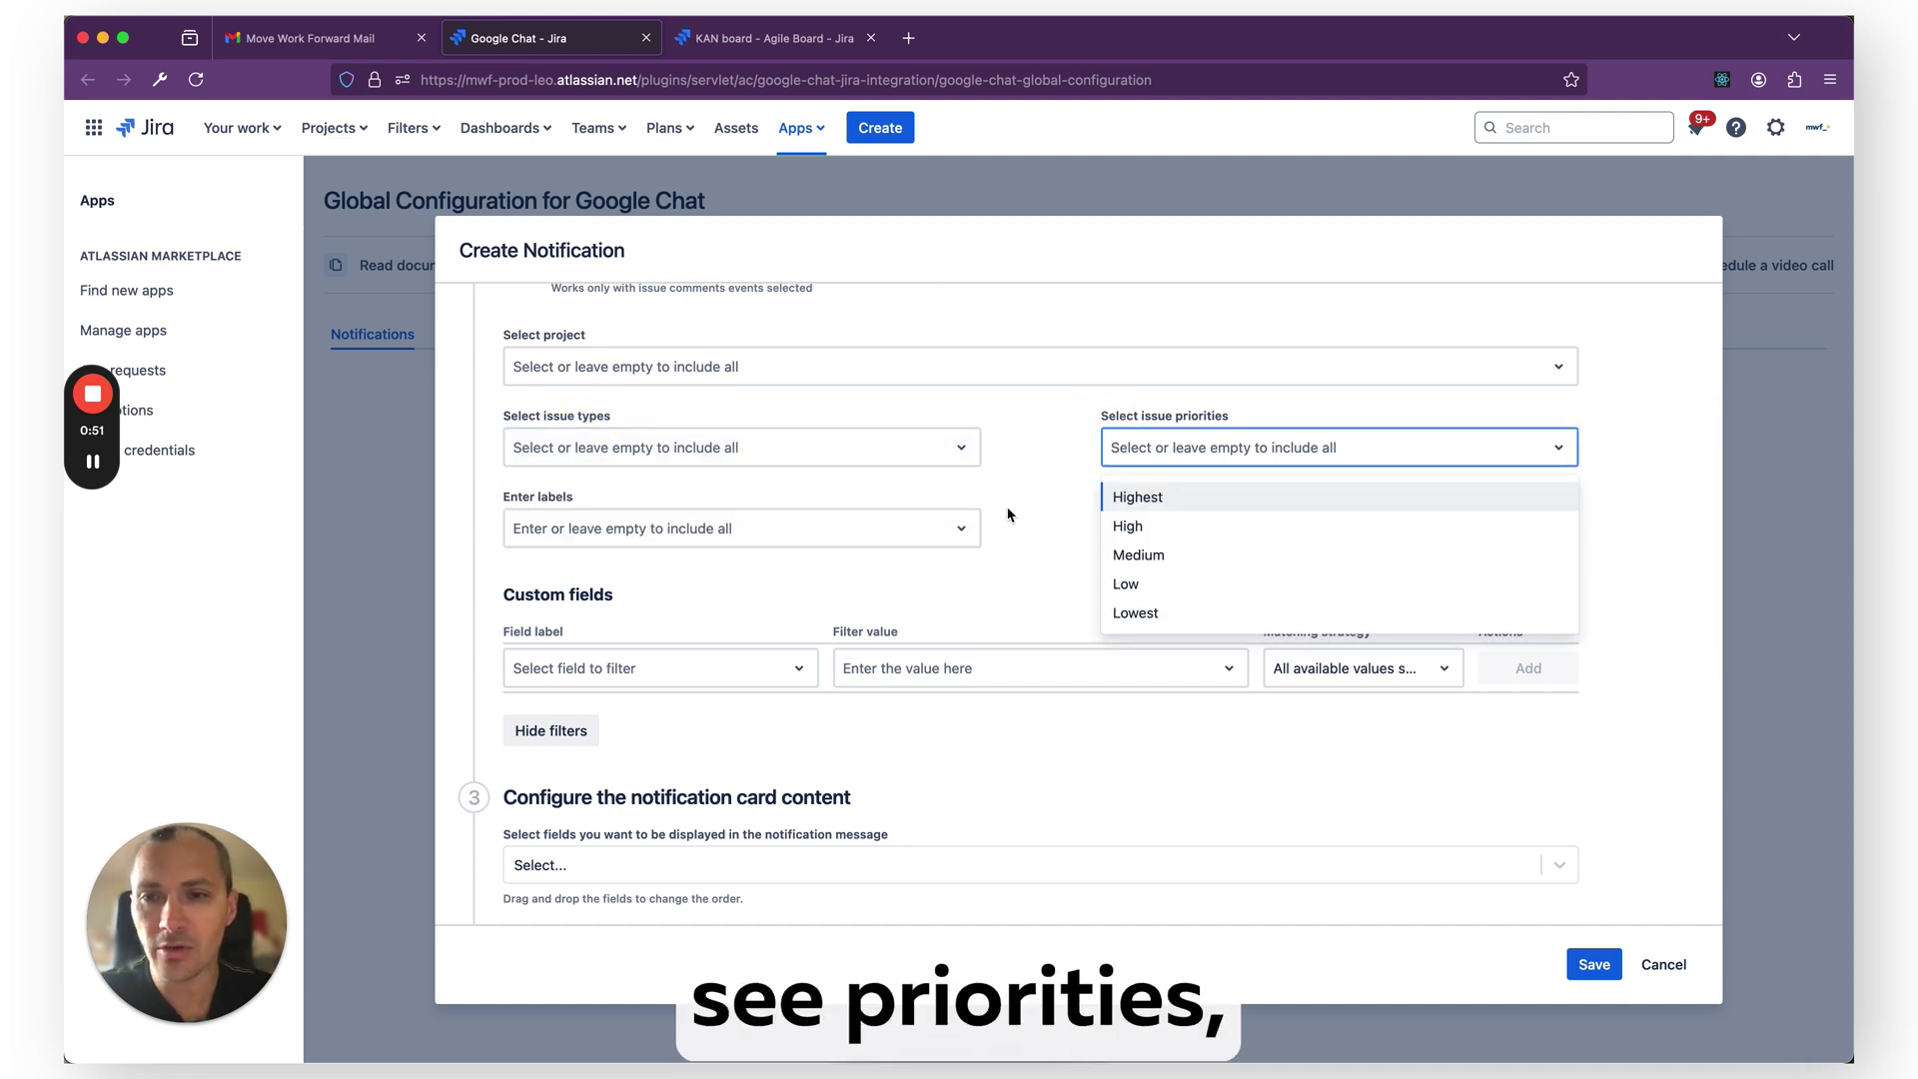
left_click(928, 534)
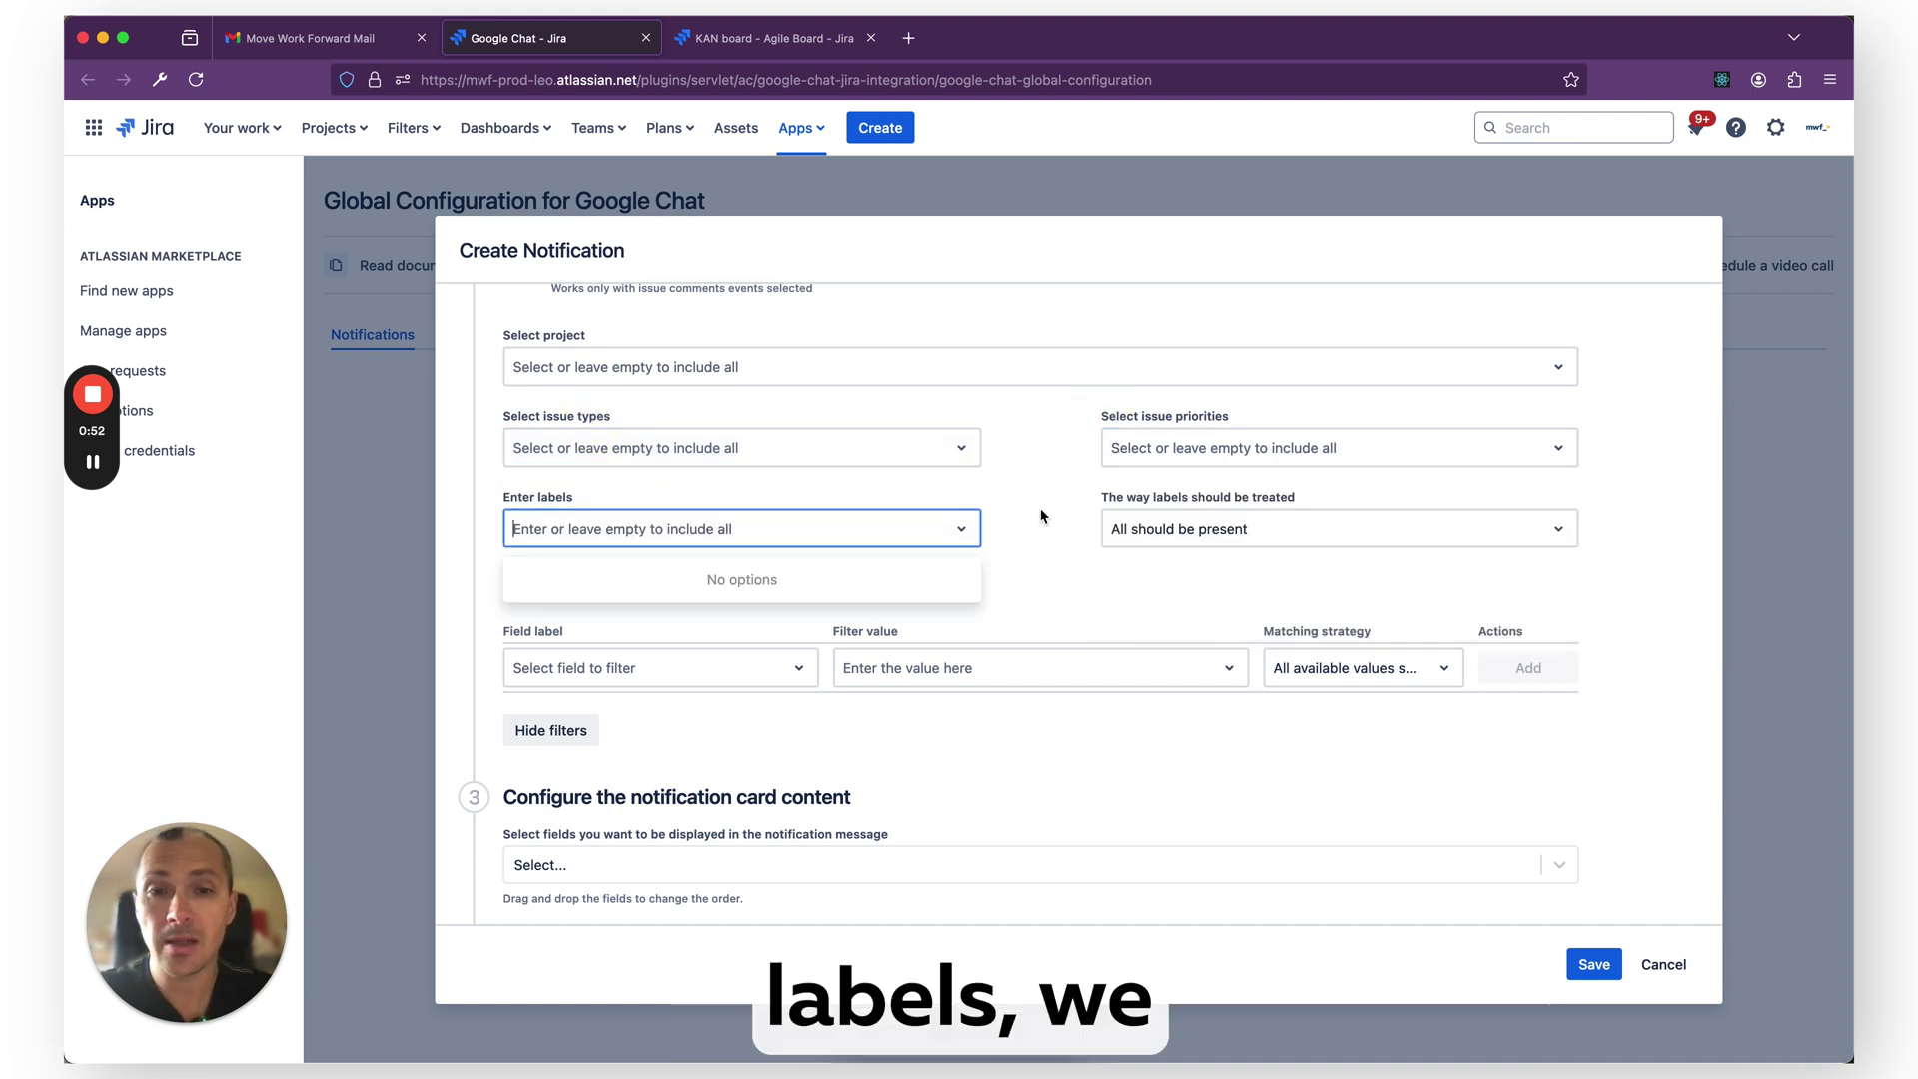
left_click(1123, 559)
scroll(671, 763, "down", 3)
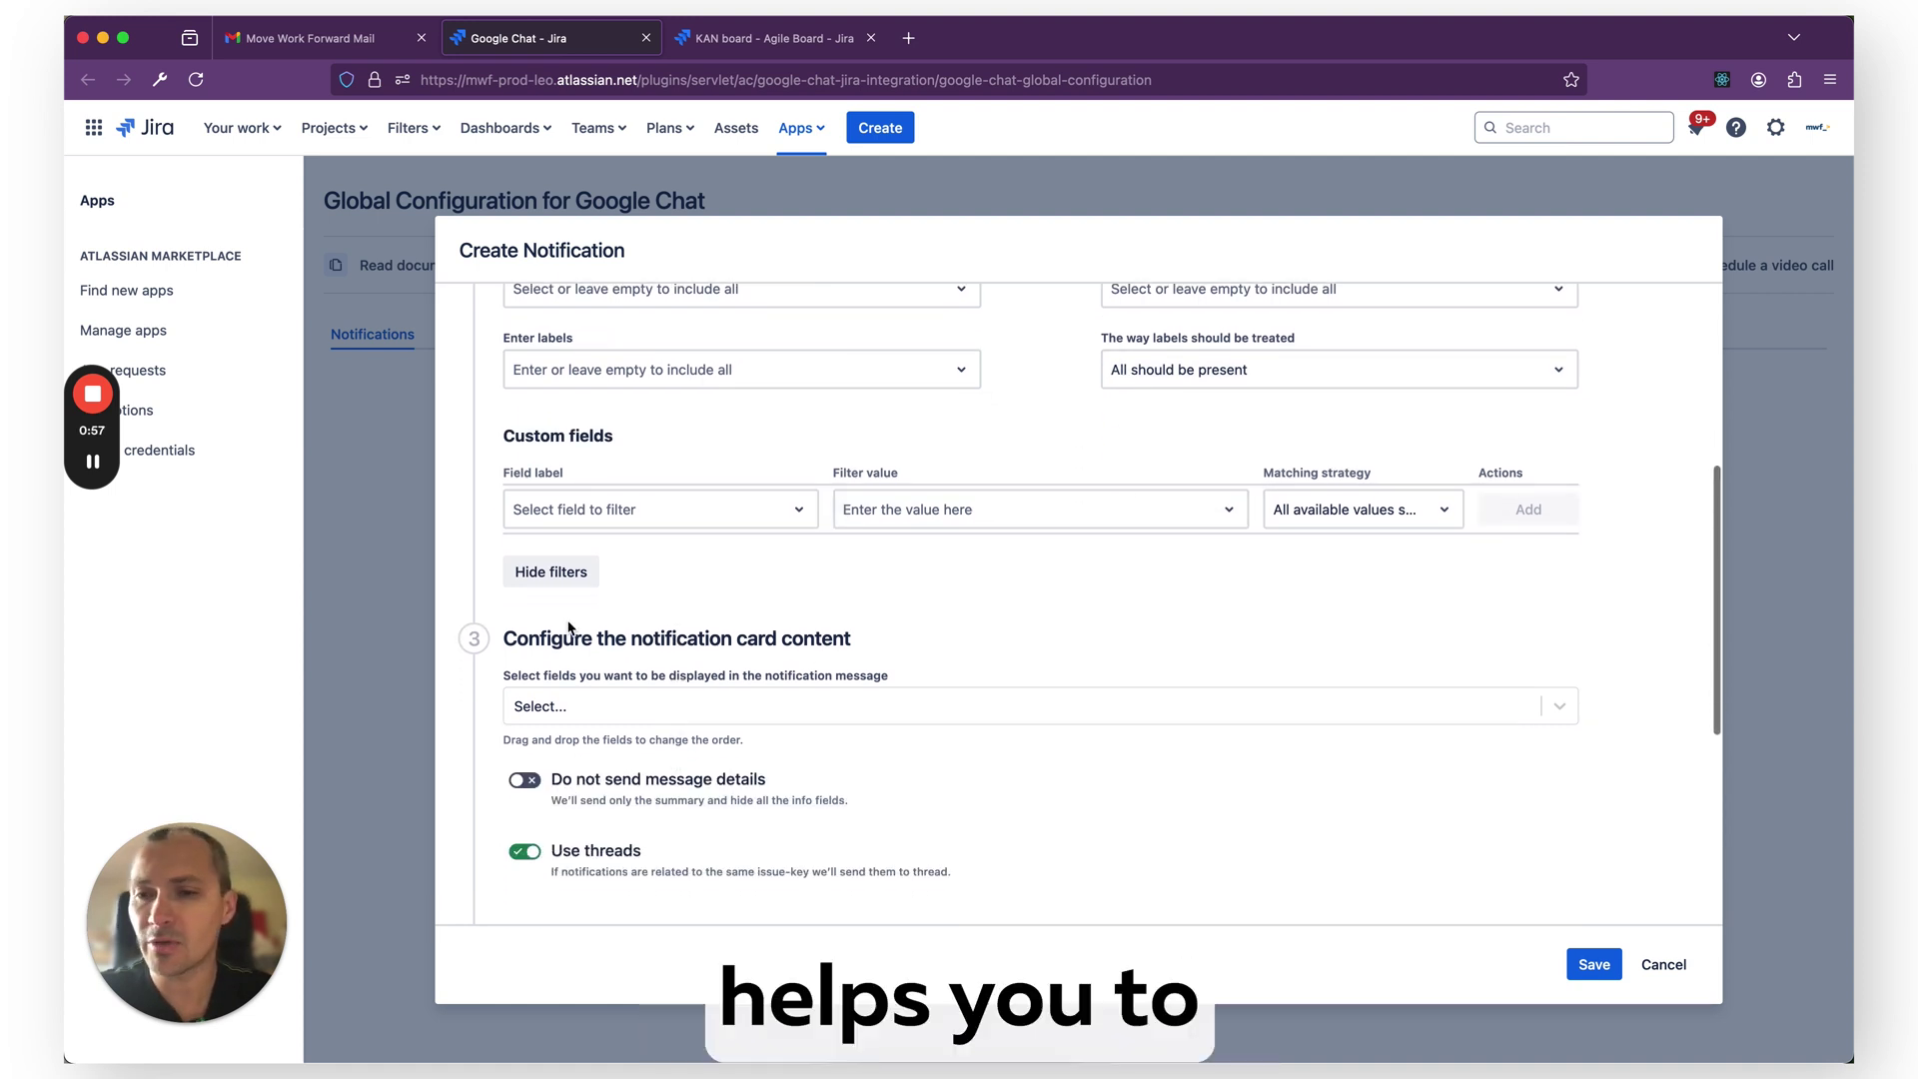
left_click(556, 571)
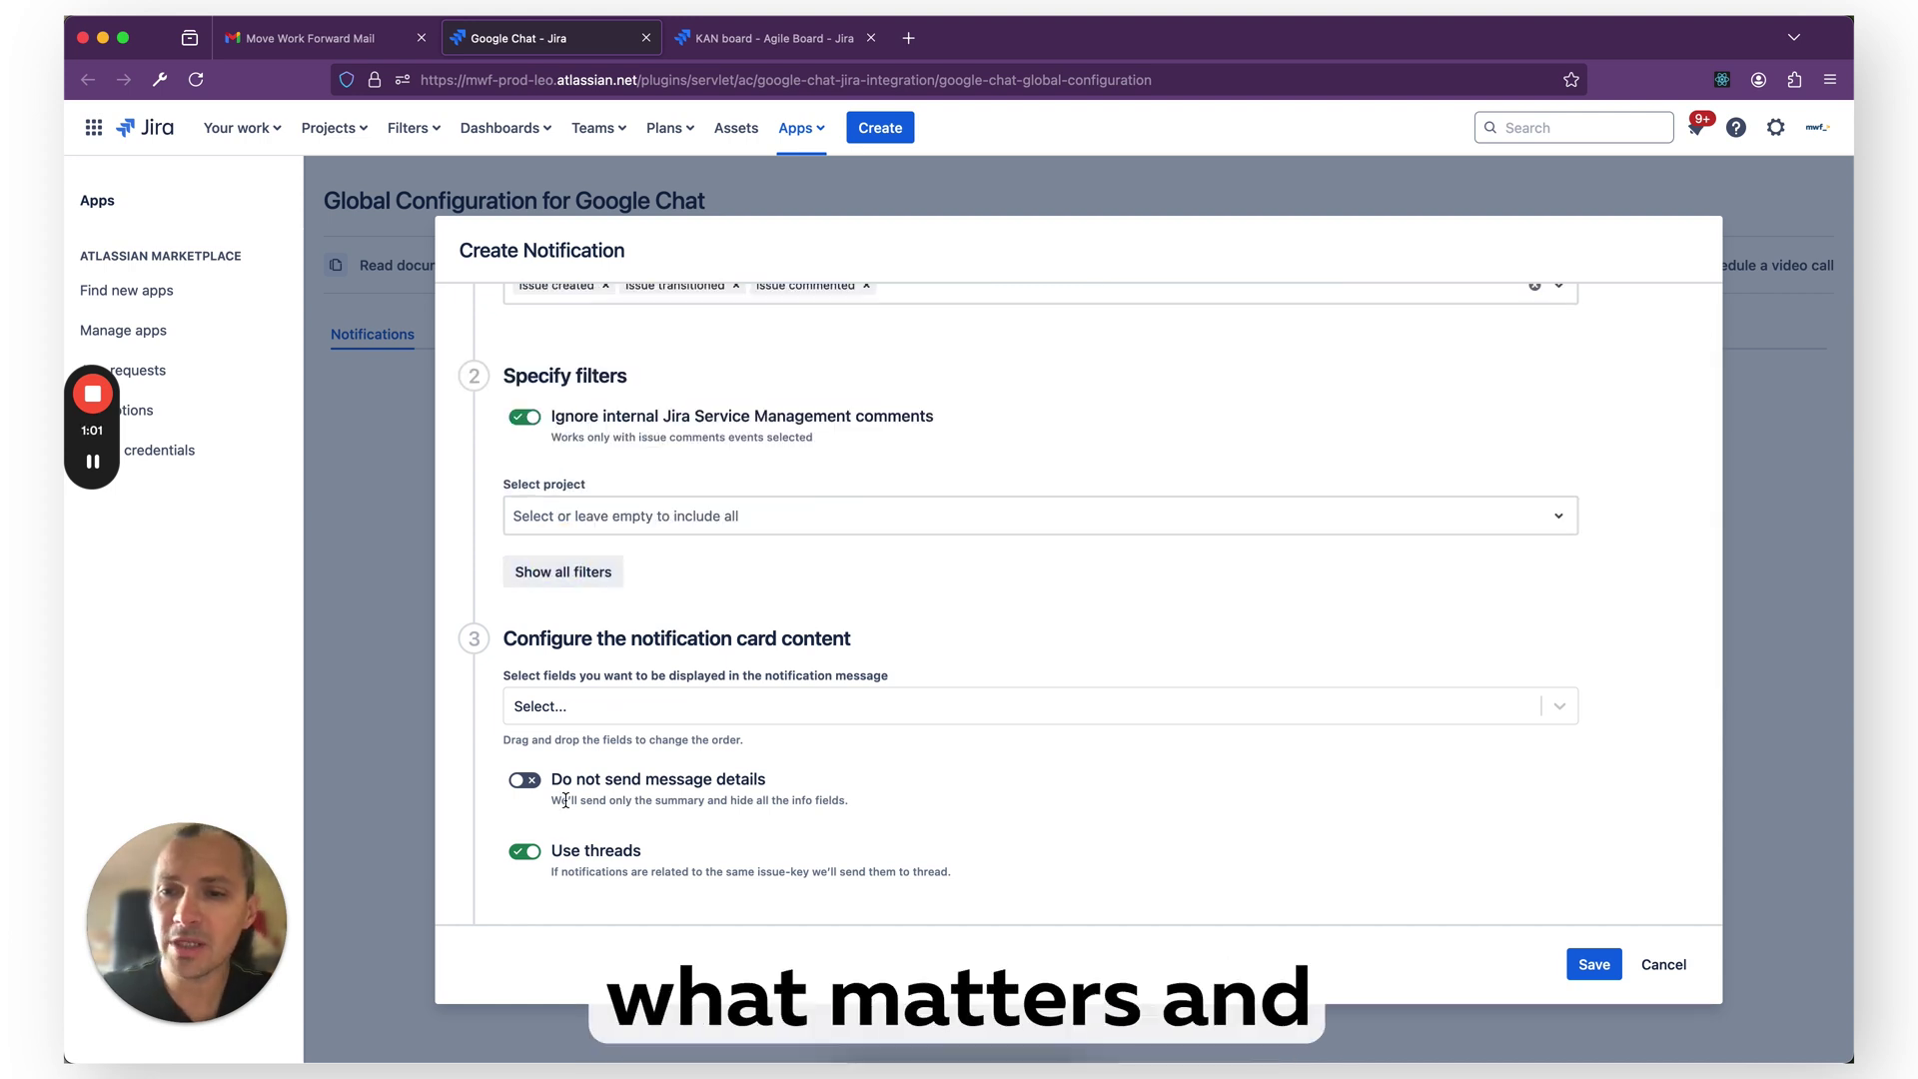
- Look through the list of fields available for the notification card
left_click(526, 707)
scroll(715, 602, "down", 2)
left_click(742, 445)
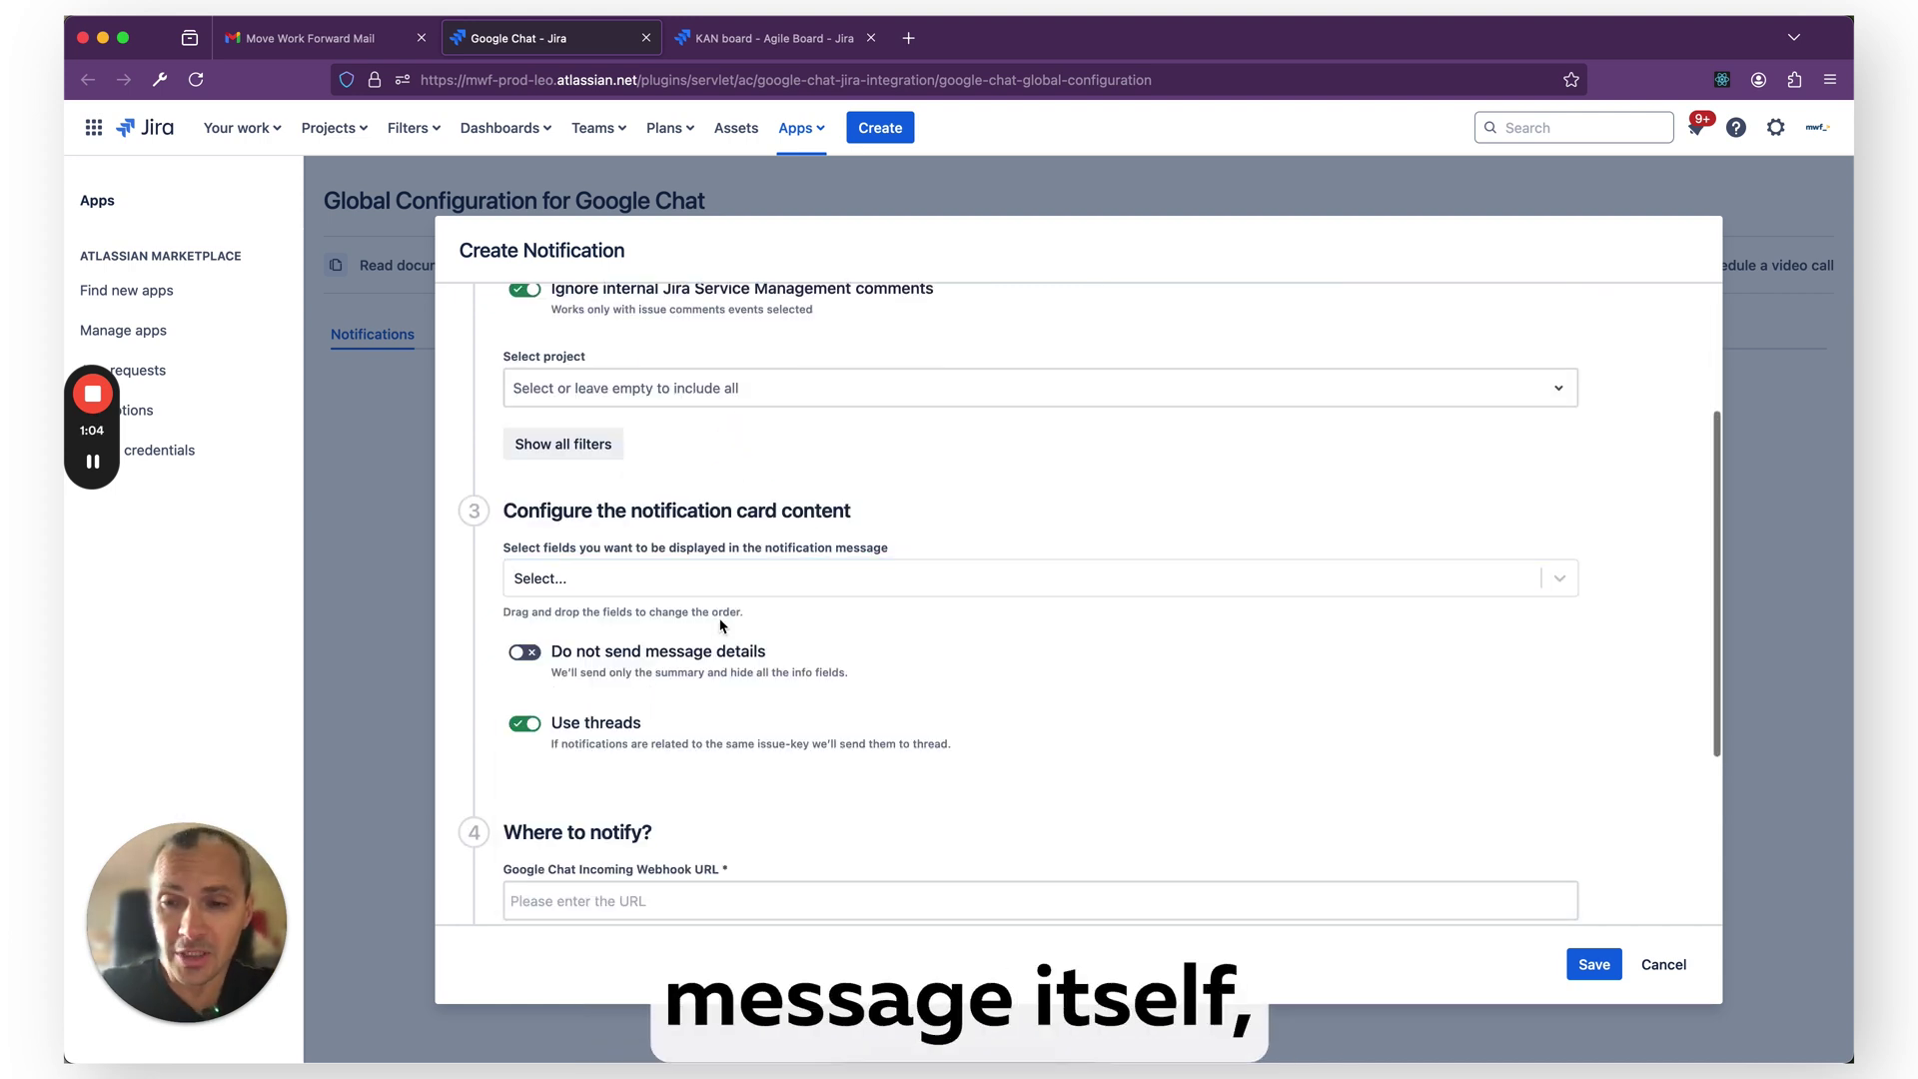
- Focus the Webhook URL field under Where to notify?, then bring up the Dragonfire chat space
scroll(668, 606, "down", 1)
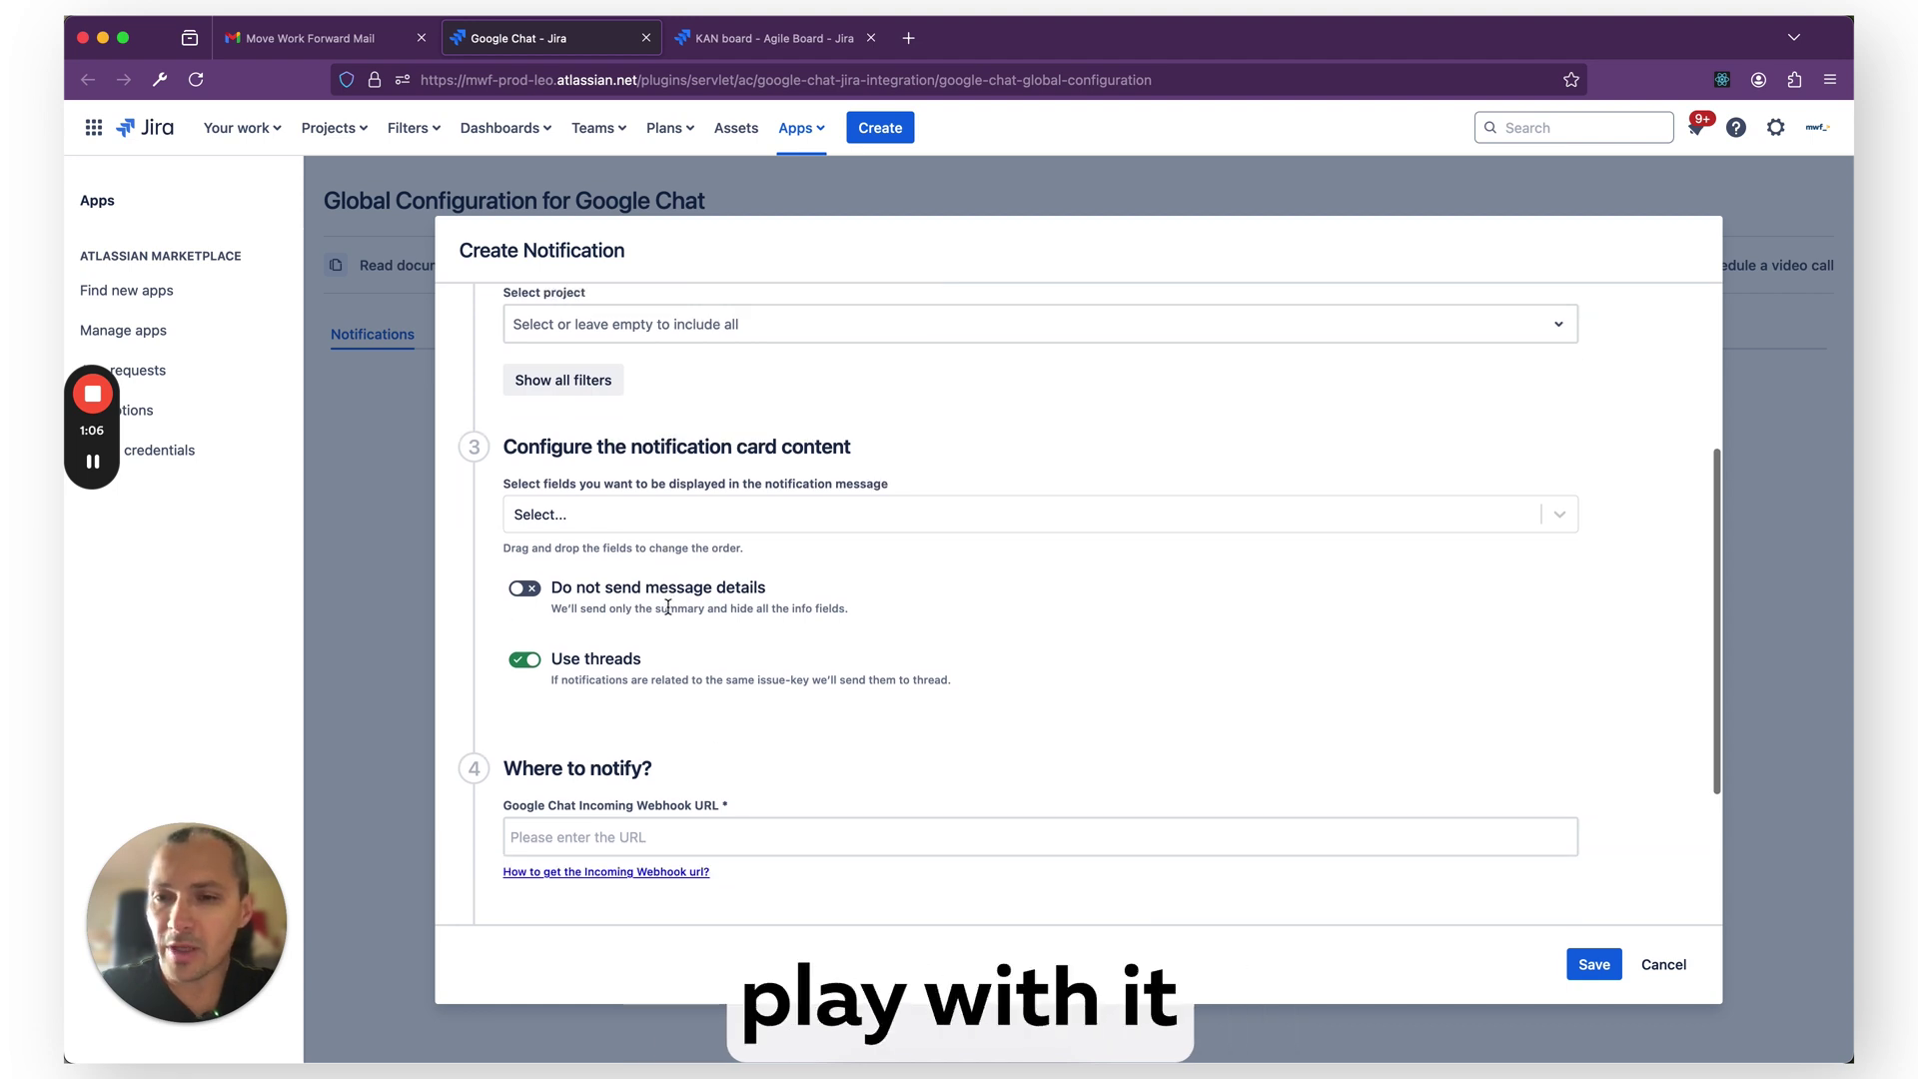
scroll(574, 709, "down", 1)
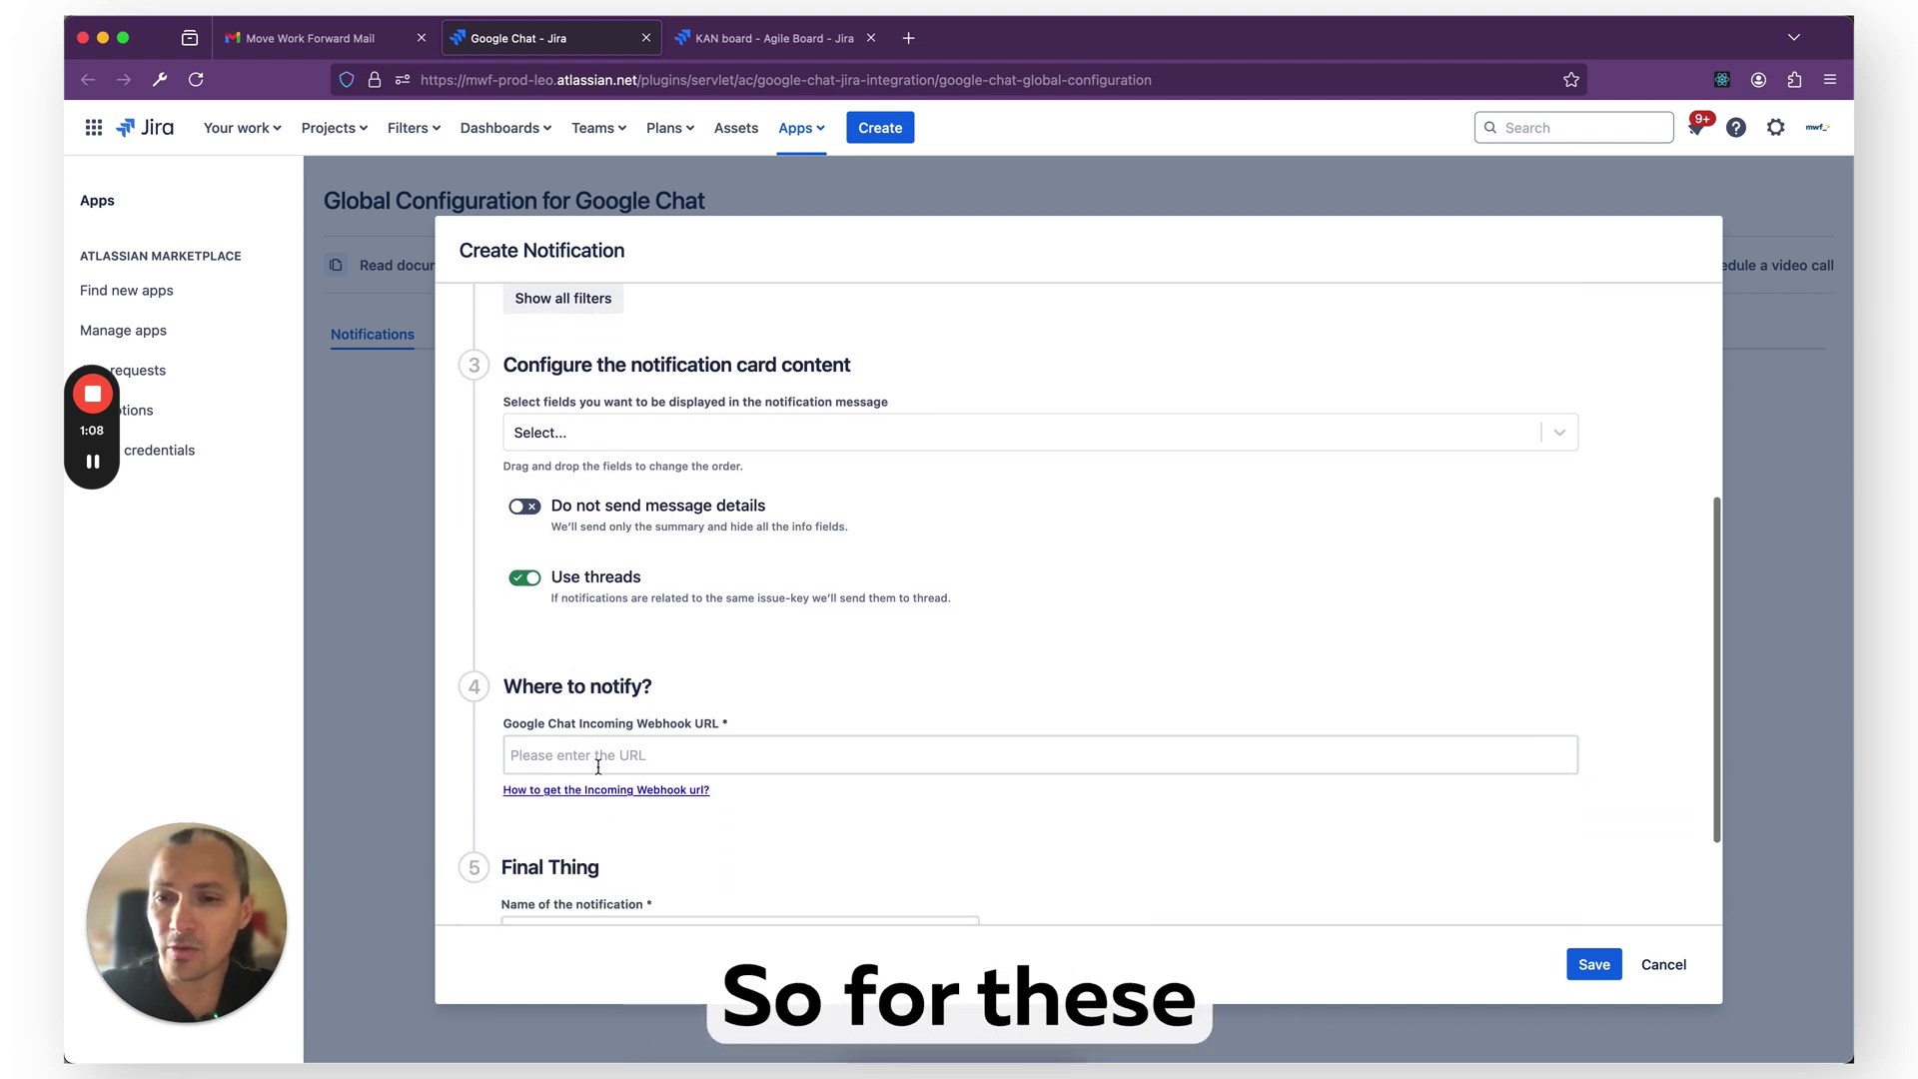
left_click(676, 818)
scroll(599, 779, "down", 2)
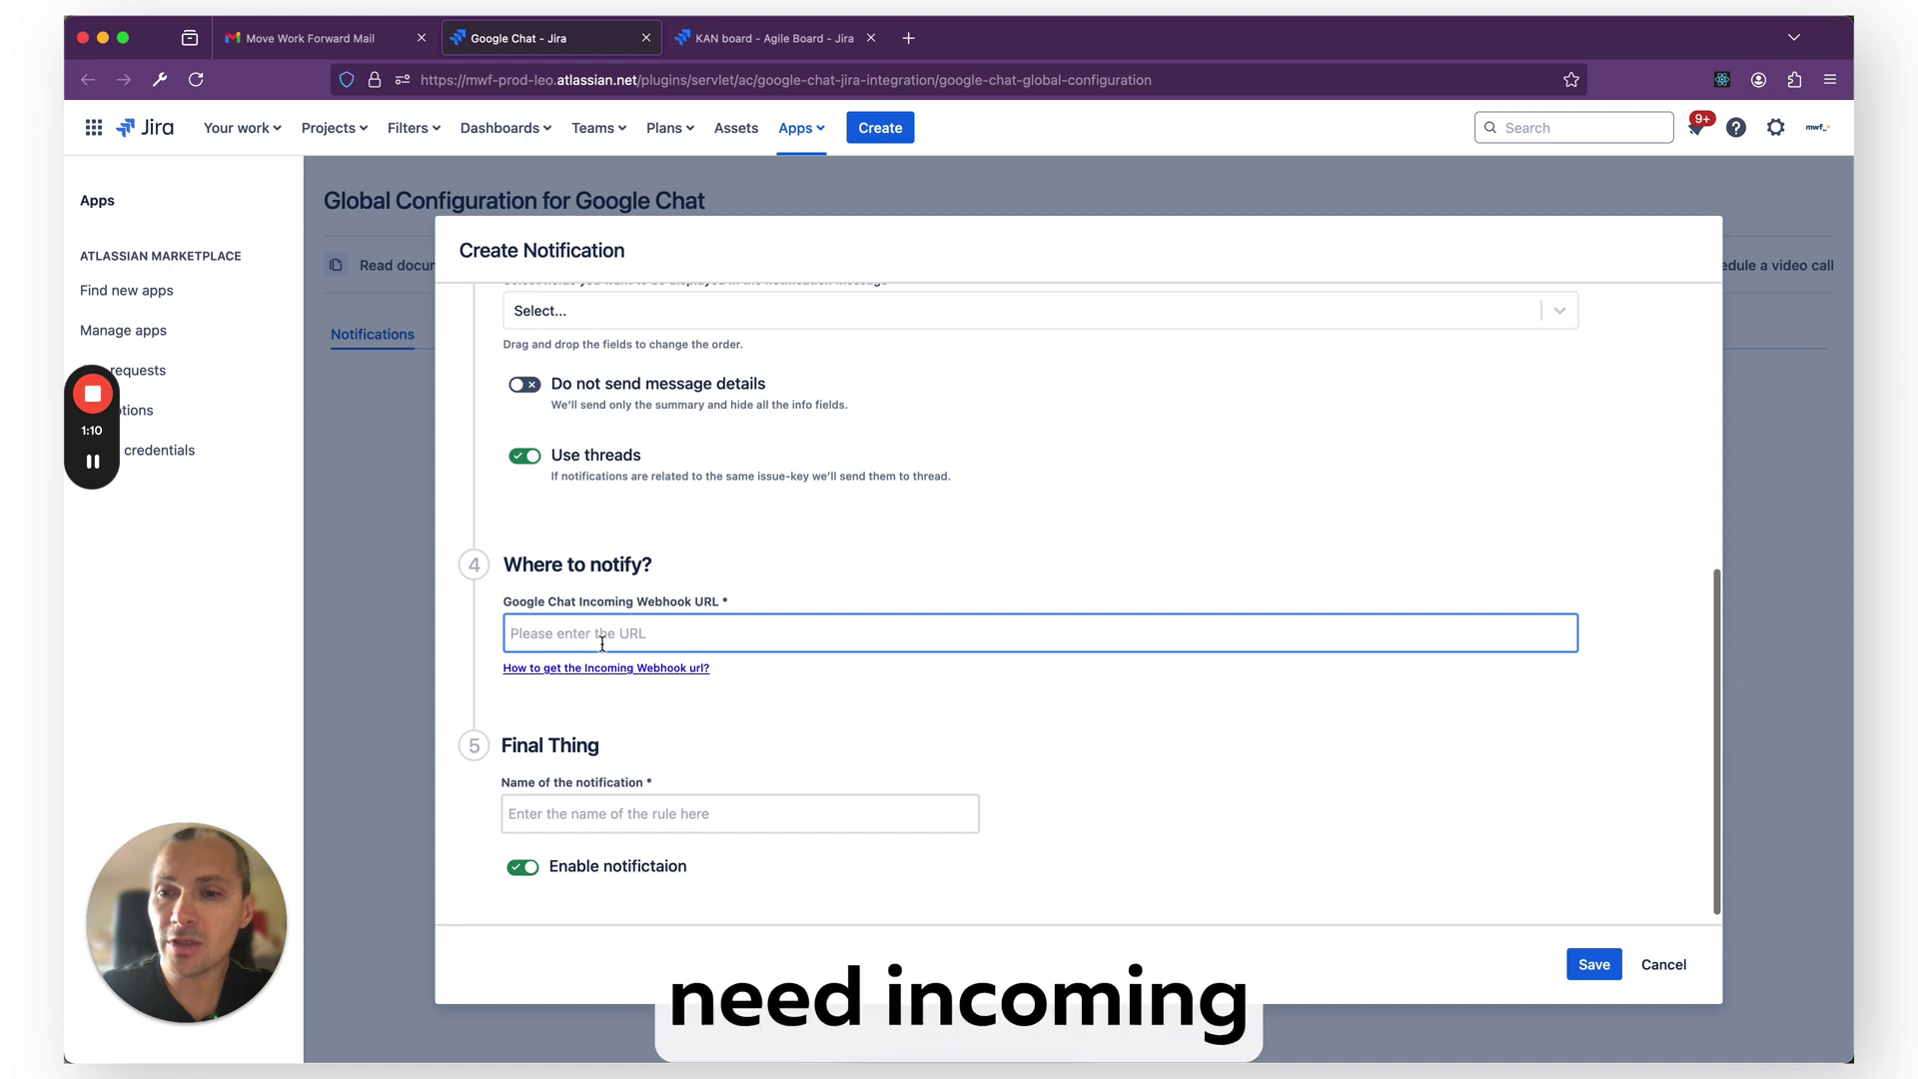
left_click(318, 38)
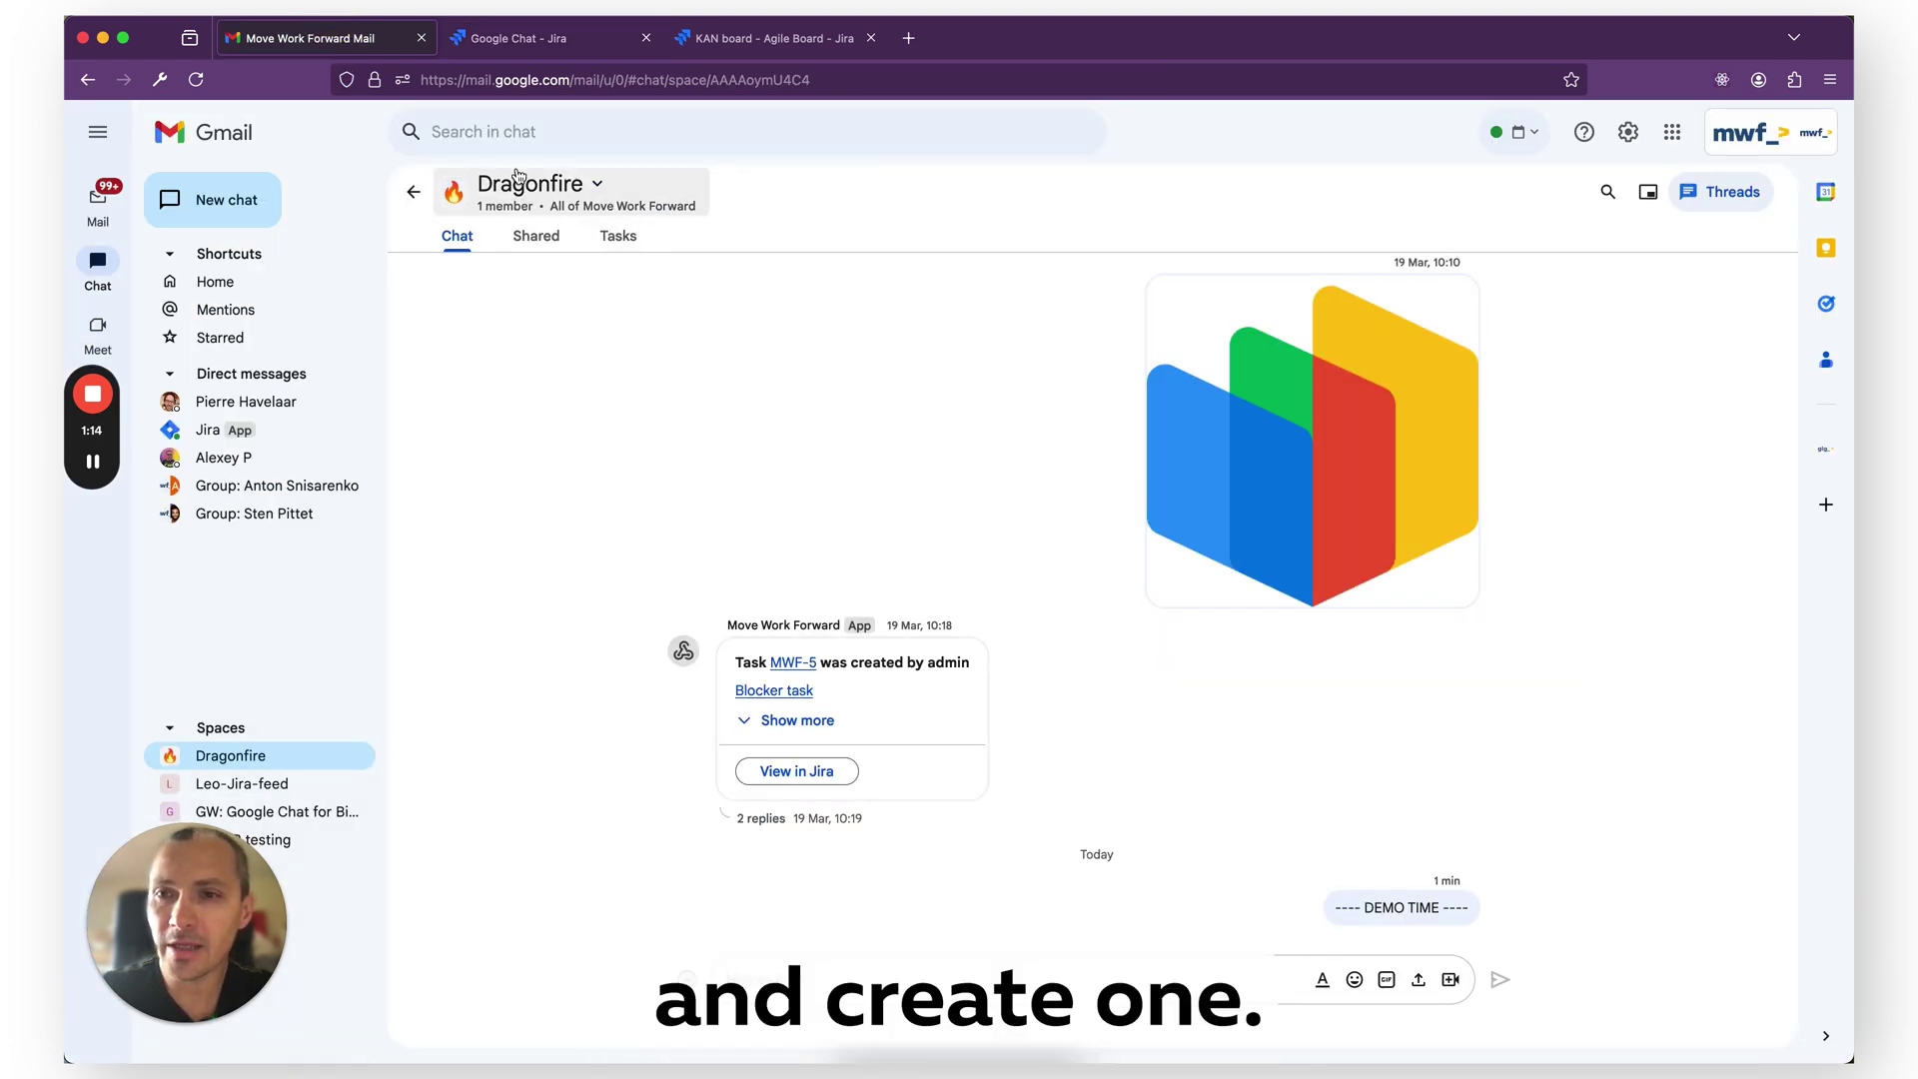
- Copy the Dragonfire space's webhook link from Apps and integrations > Webhooks
left_click(530, 185)
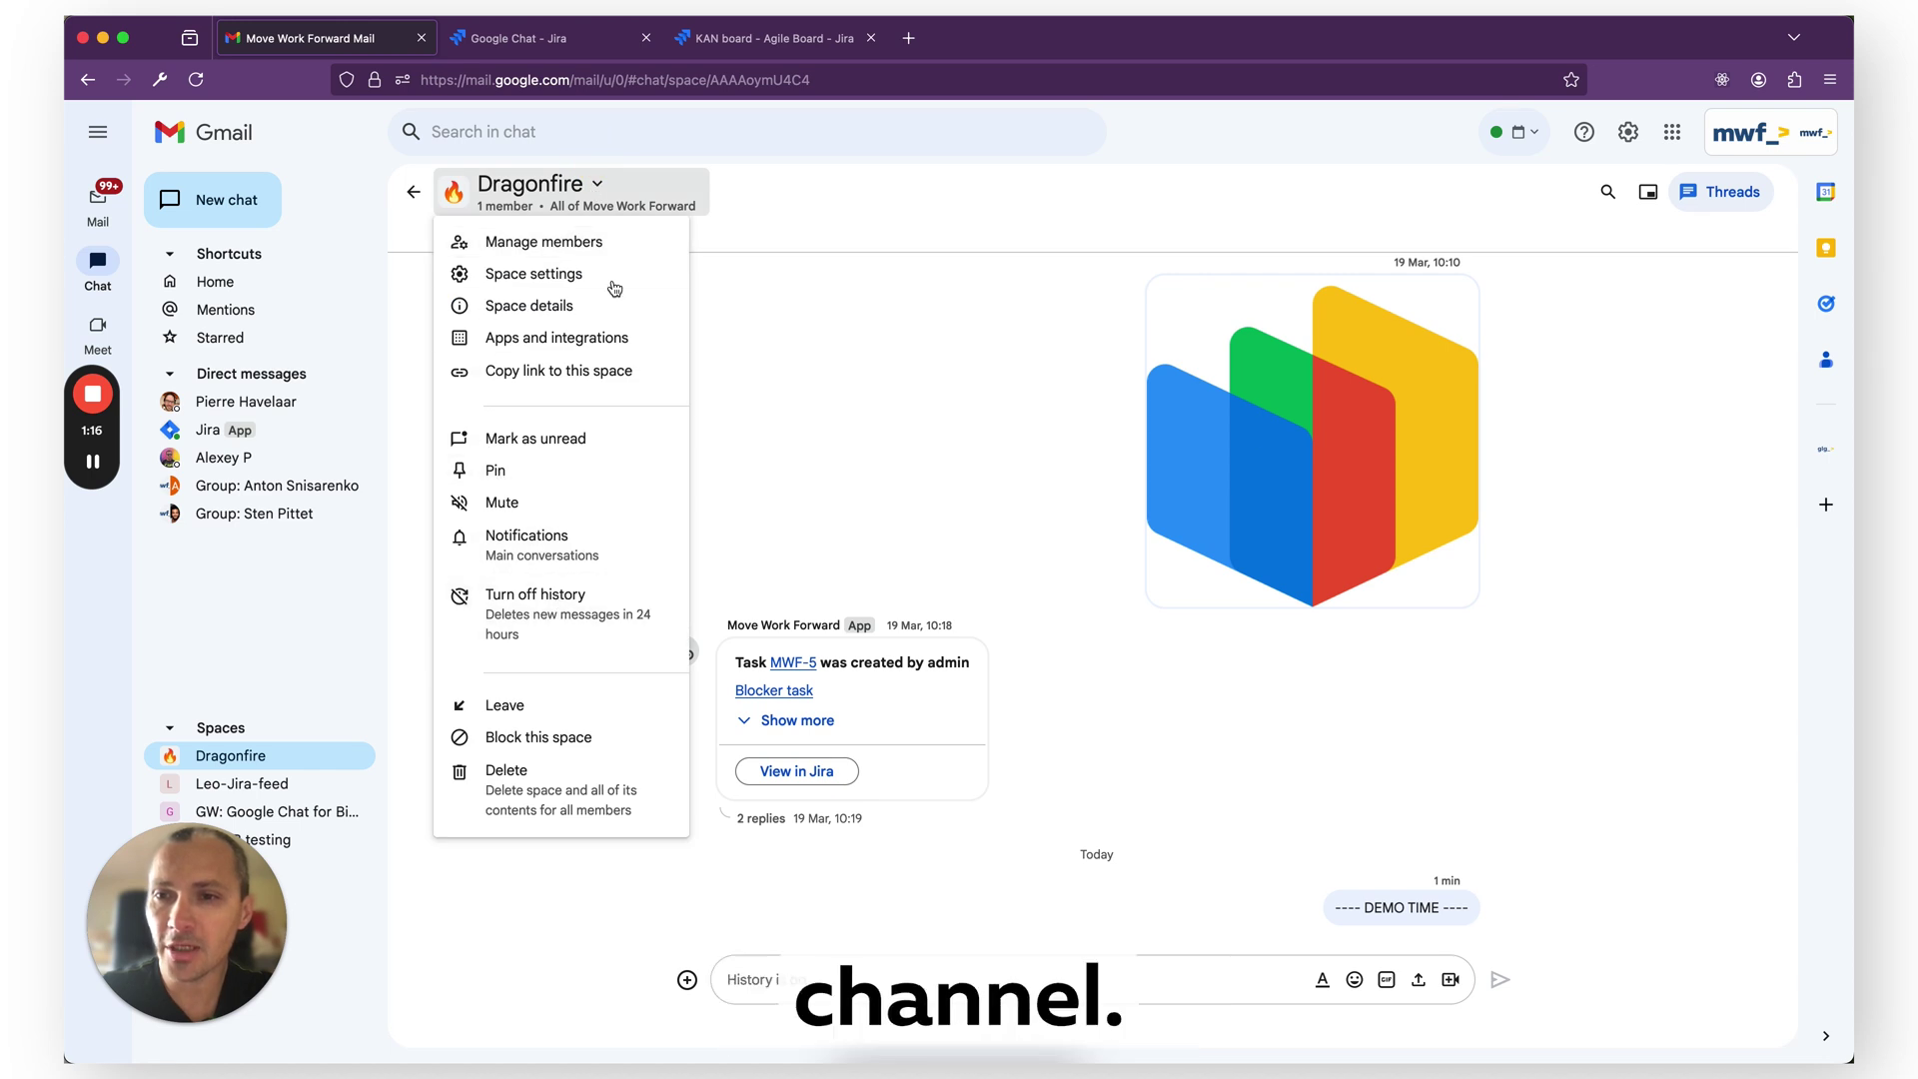
left_click(557, 338)
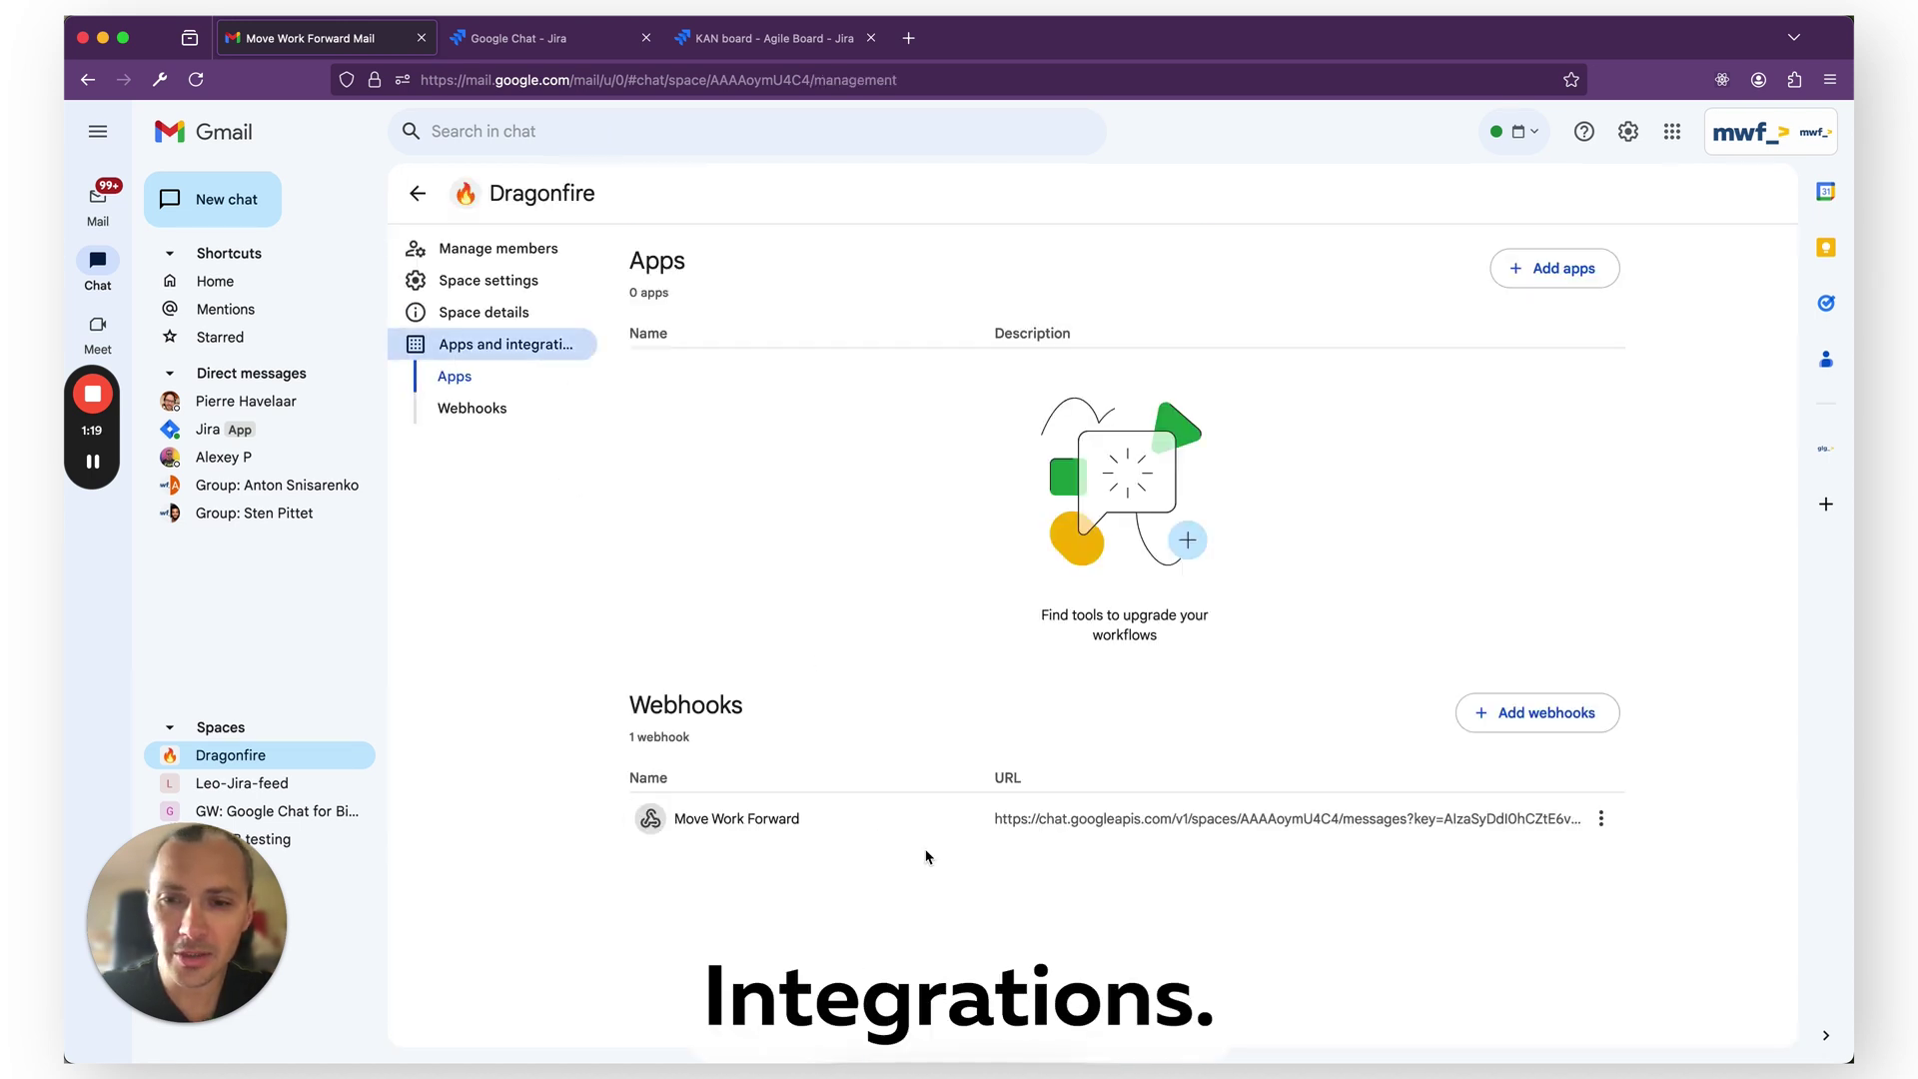
left_click(1604, 818)
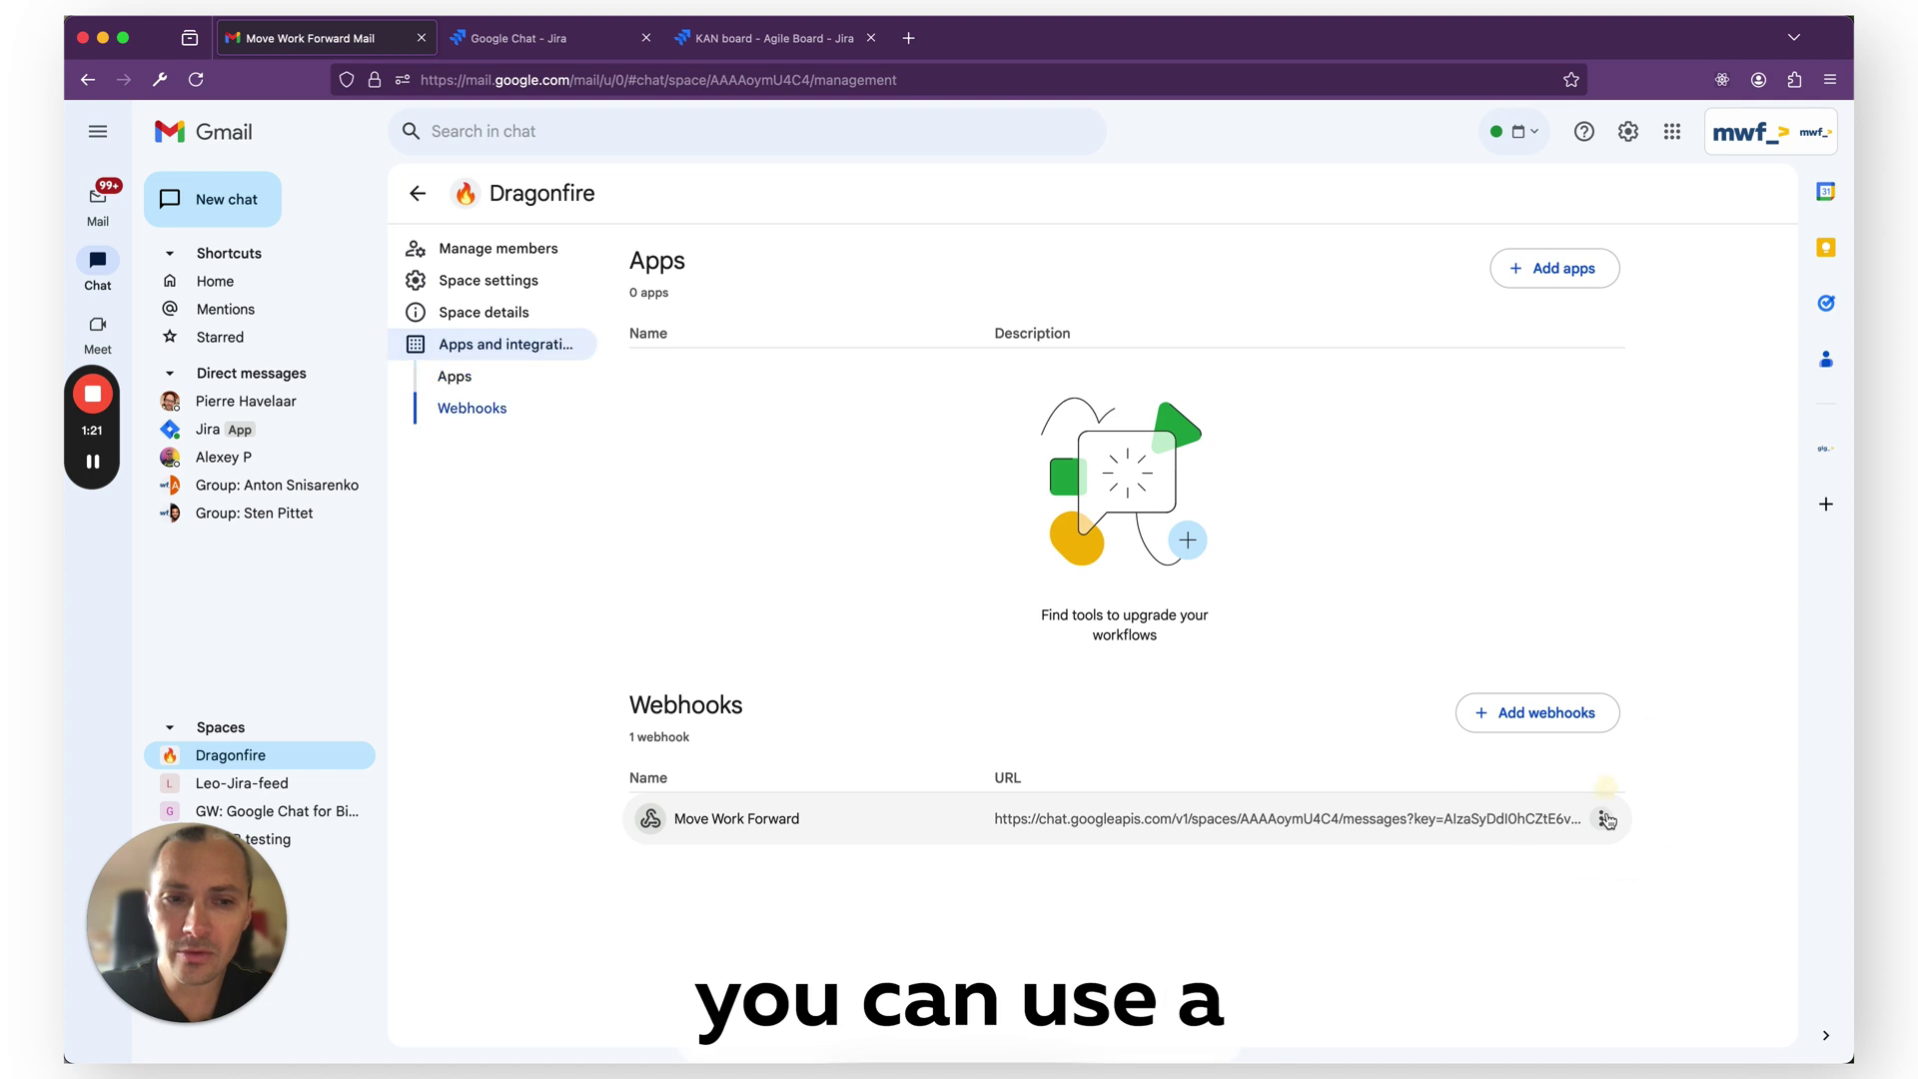
left_click(1628, 859)
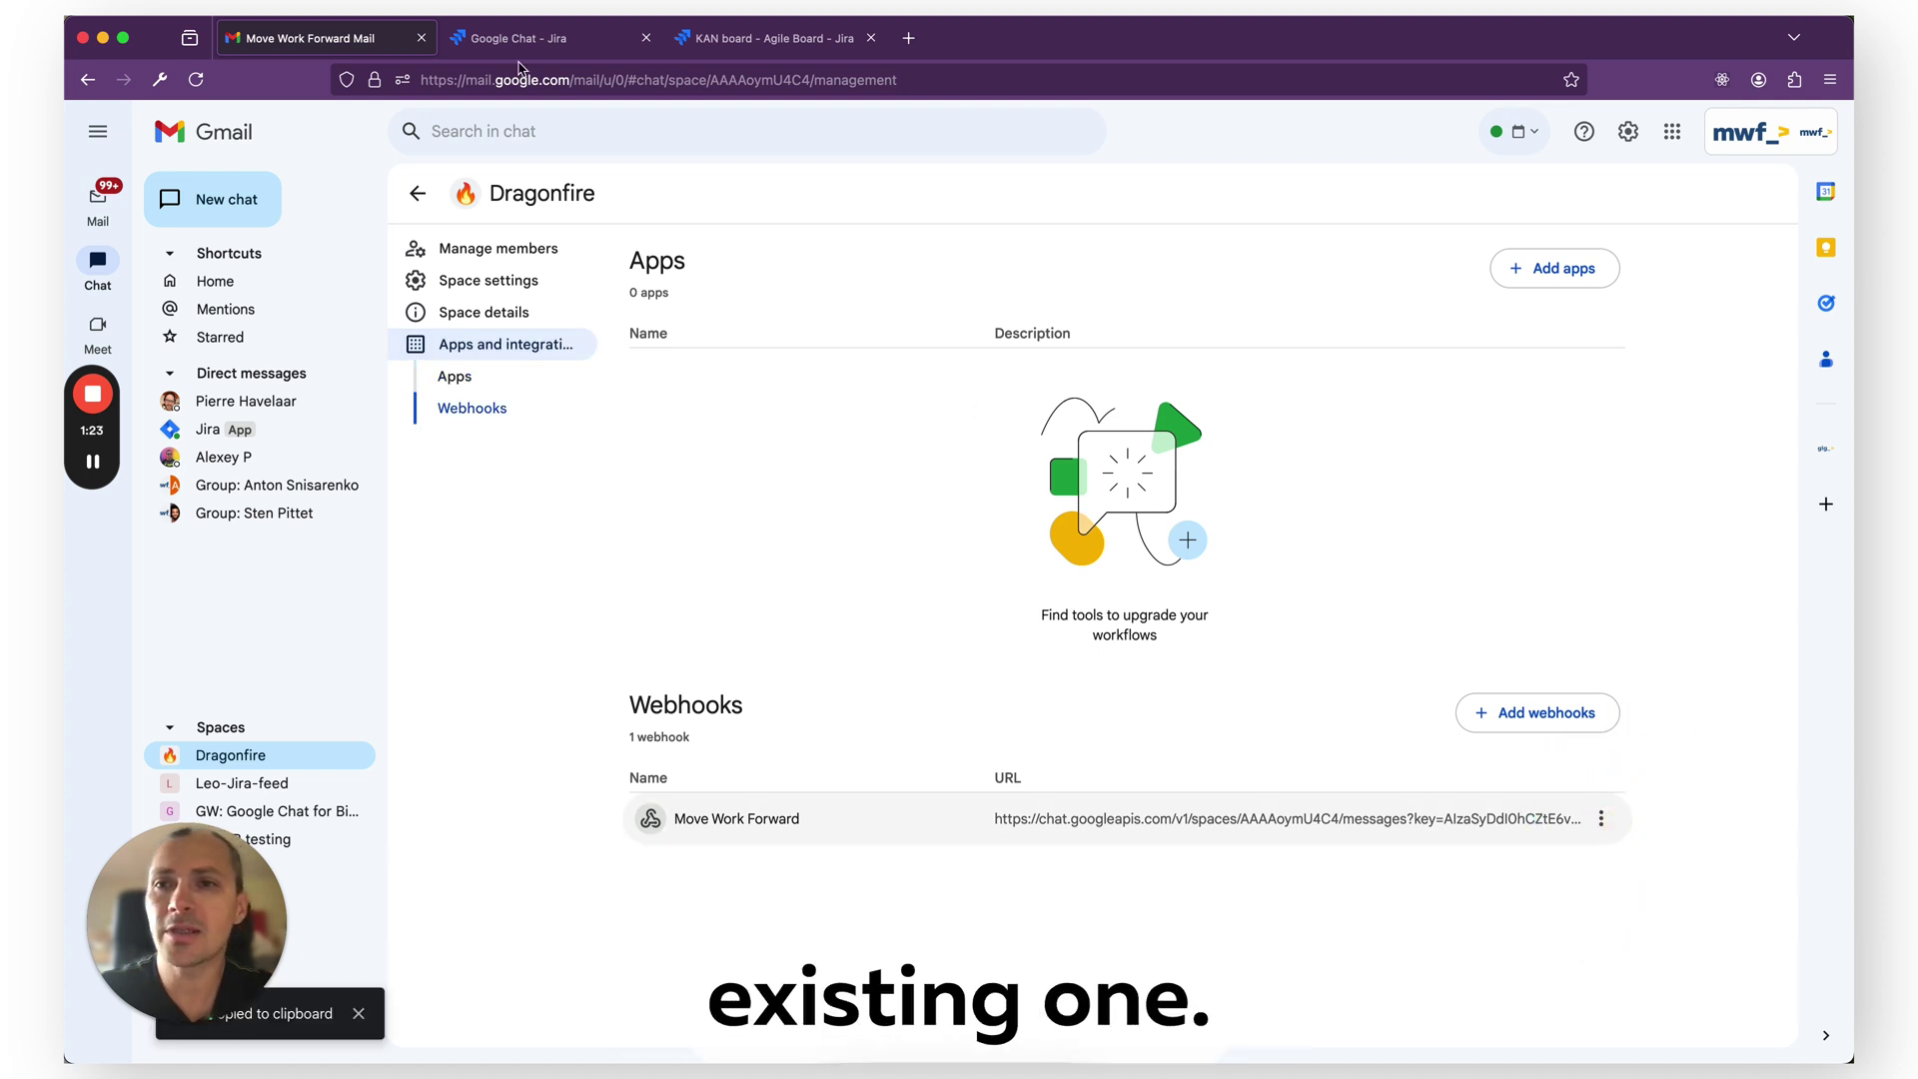
- Paste the webhook URL into the Jira form, name the rule Rule 1, and save it
left_click(518, 38)
key("super+v")
left_click(649, 813)
type("R")
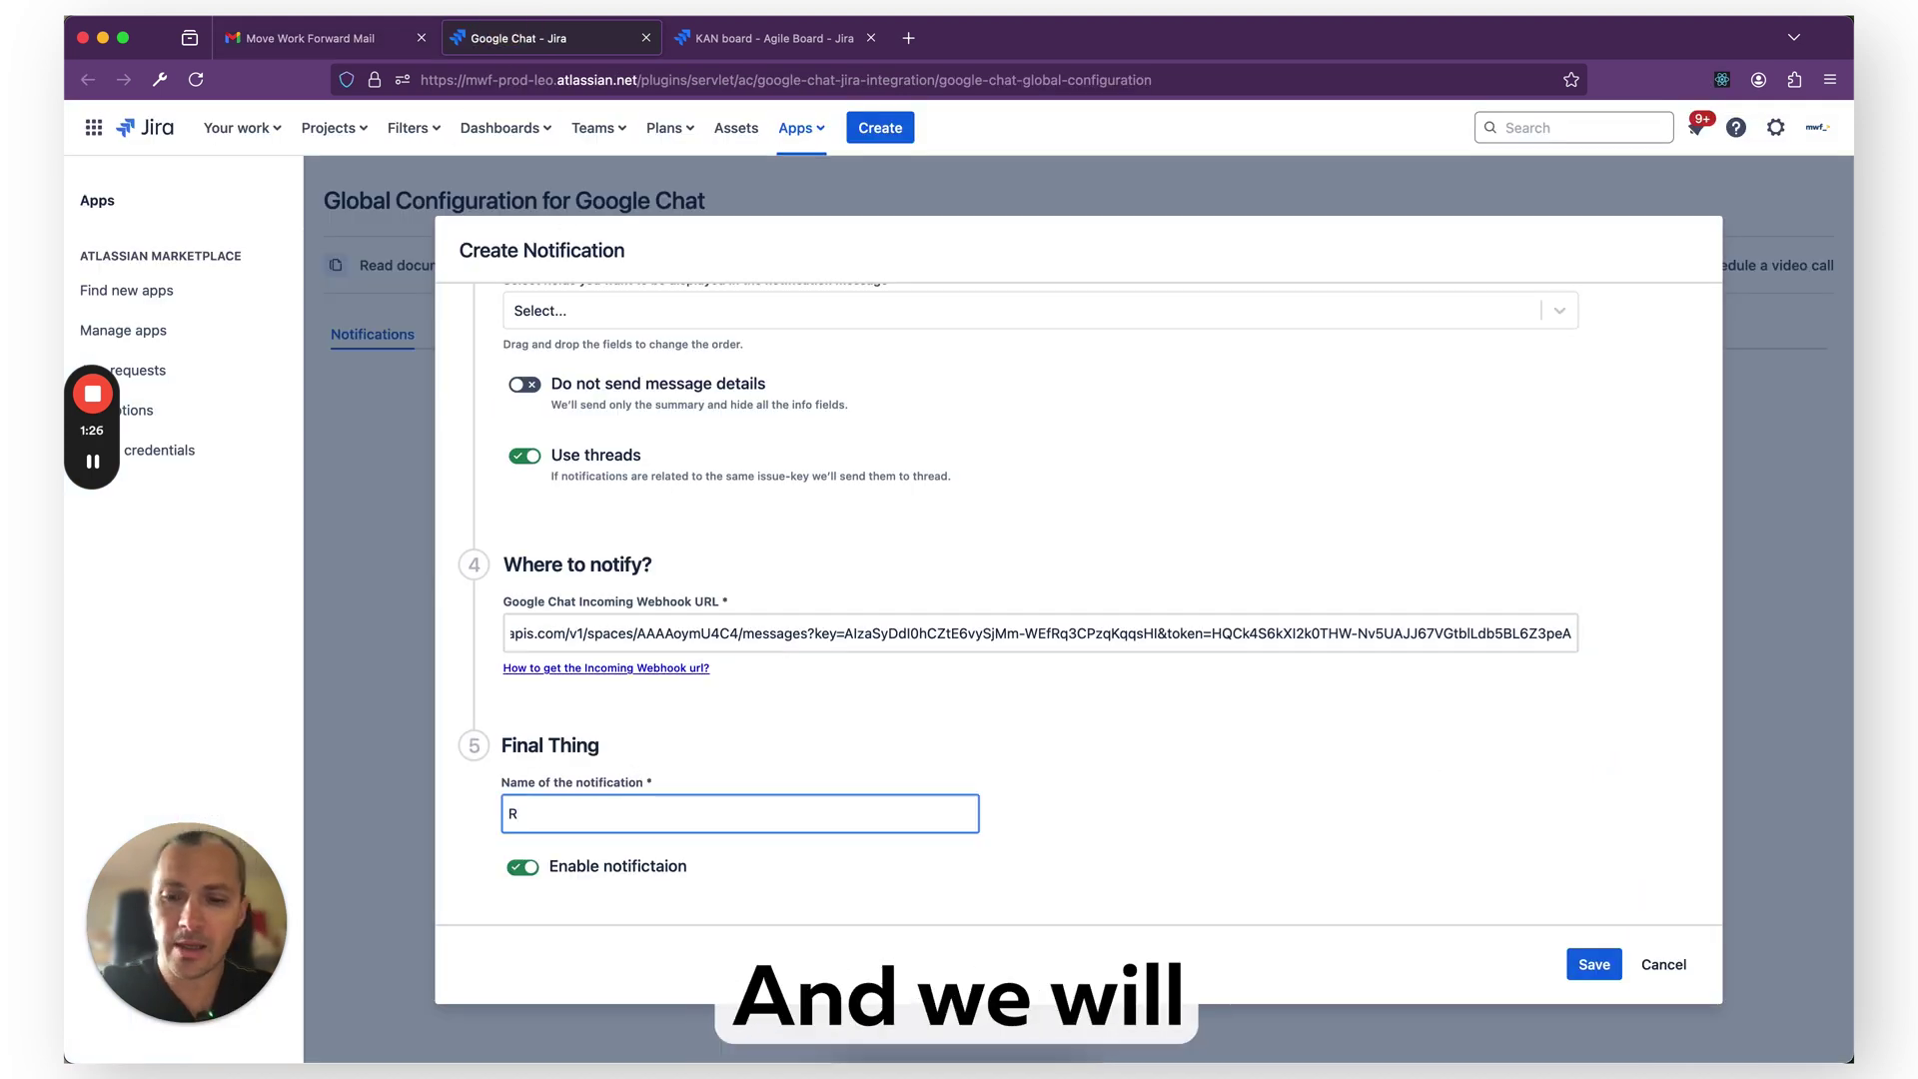
left_click(1594, 964)
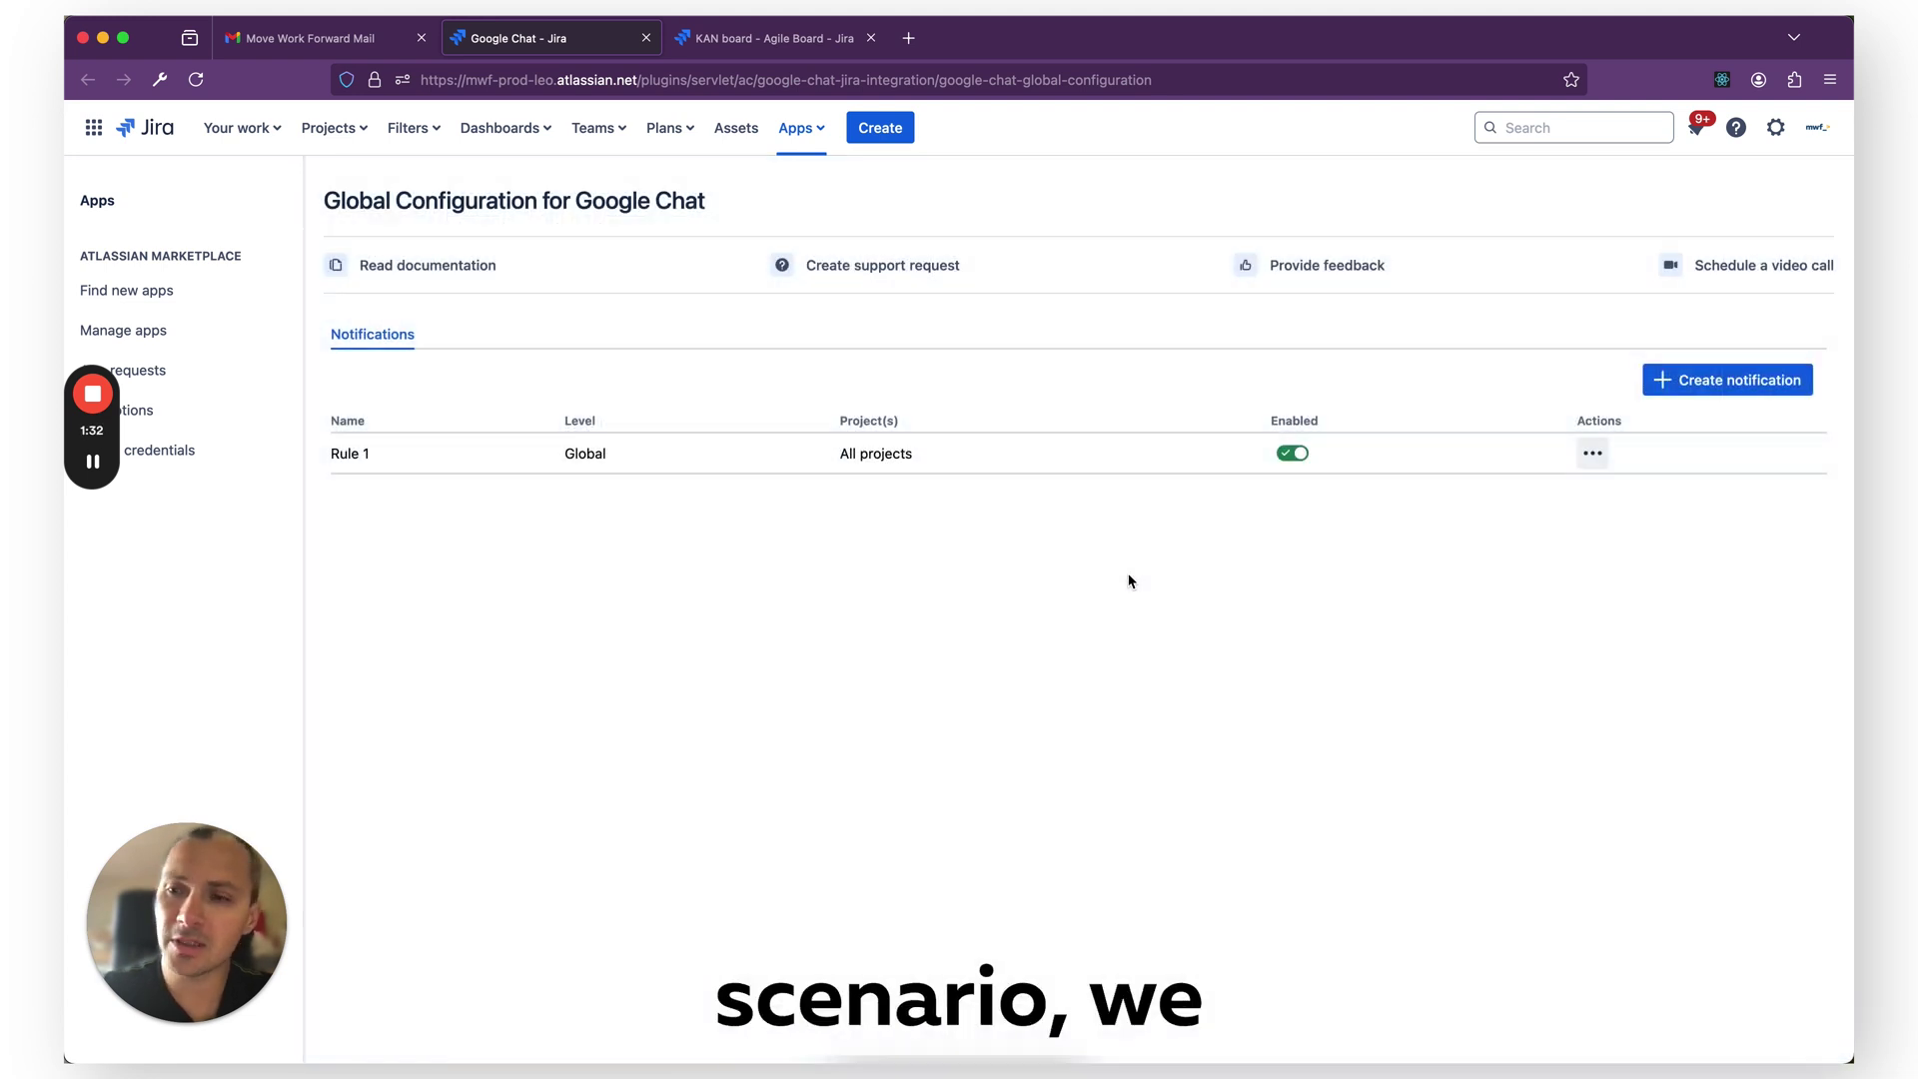
- Create the issue 'Another demo task' in the KAN board's TO DO column
left_click(764, 40)
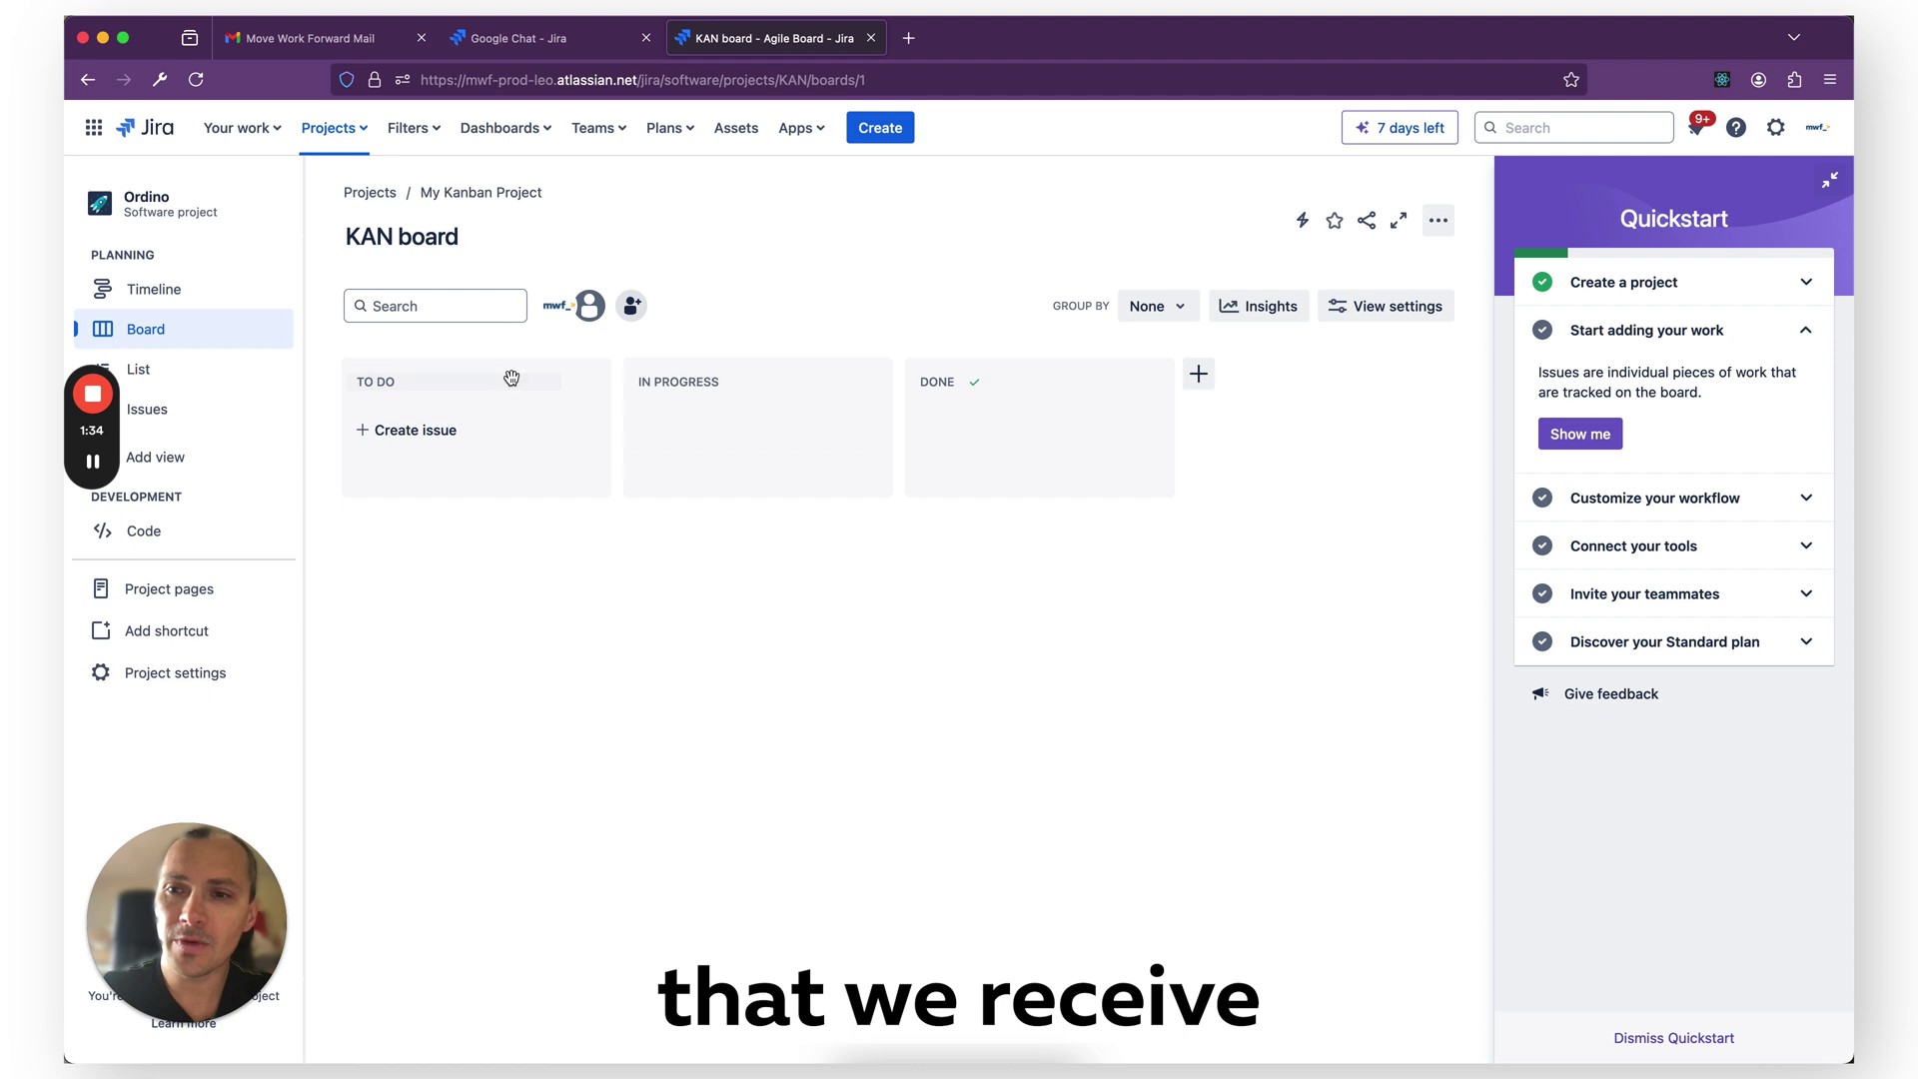
left_click(418, 430)
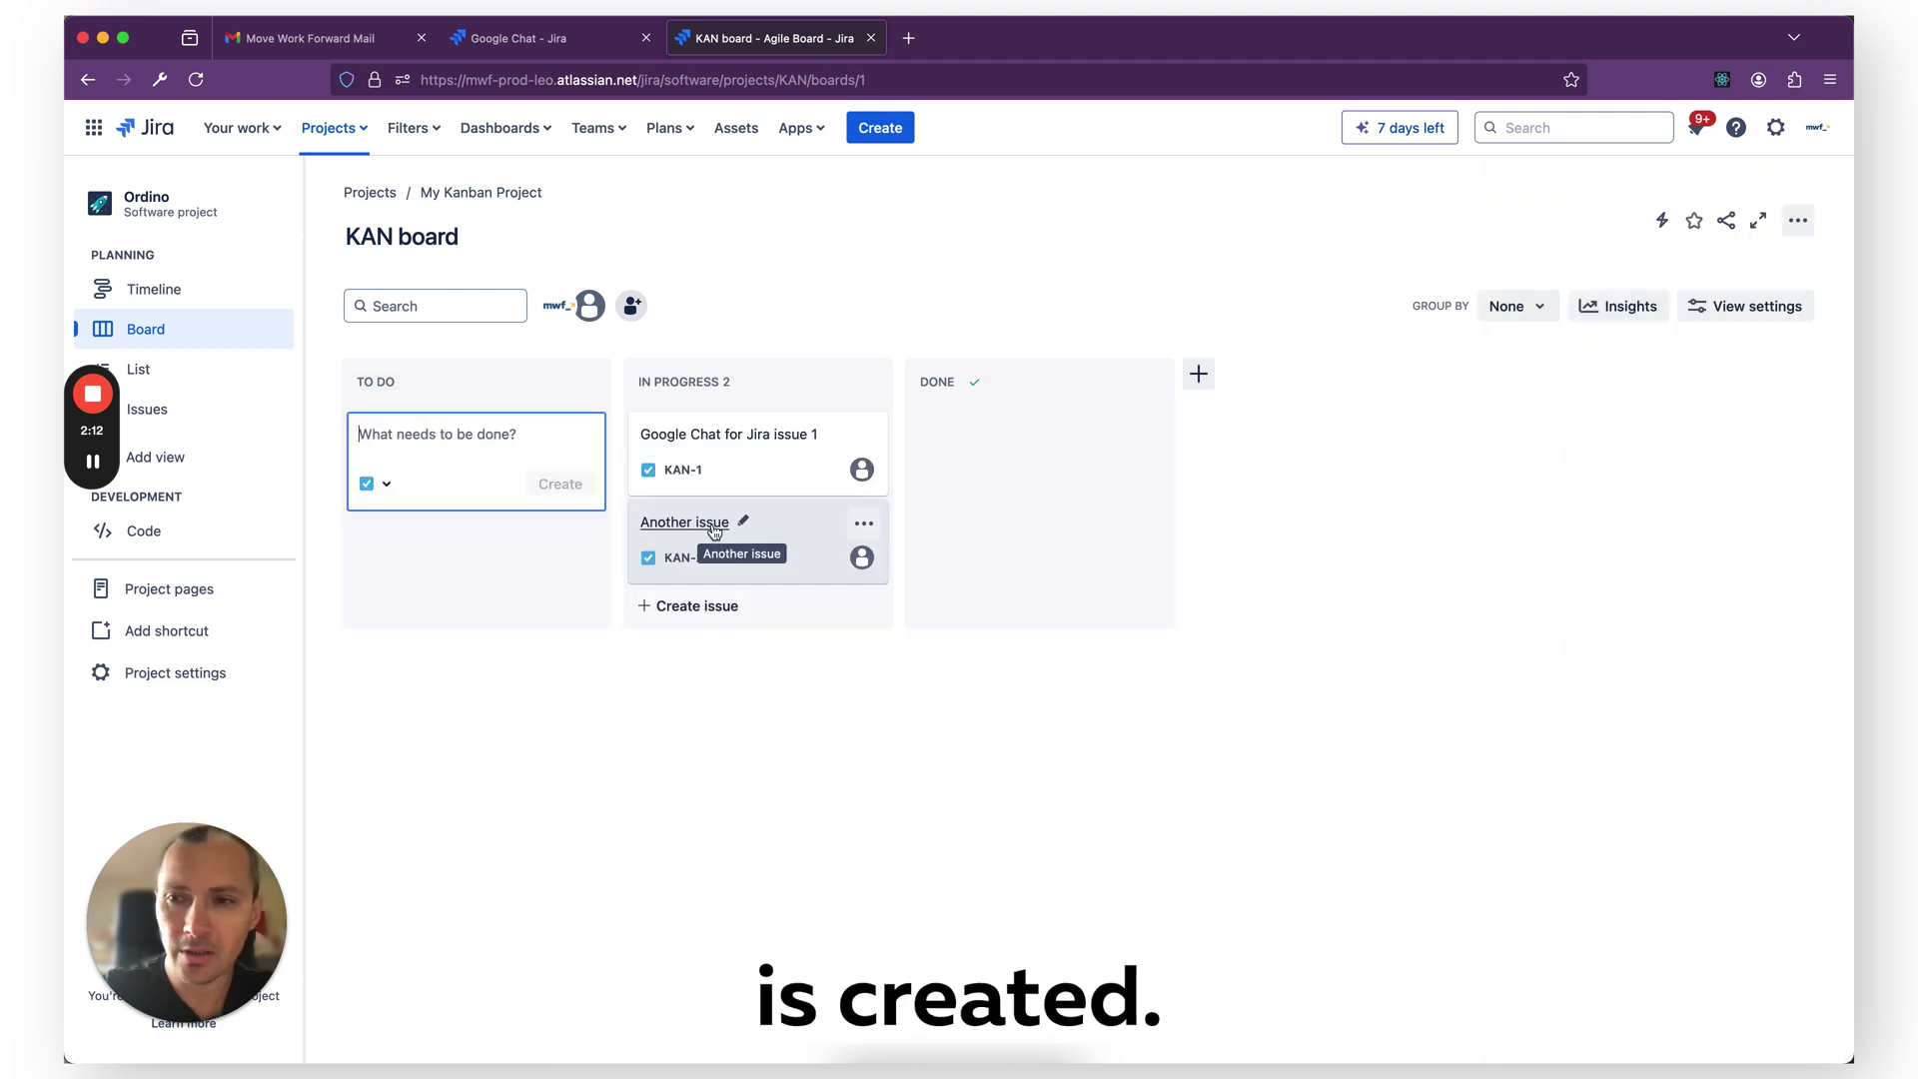
type("Anothe remo")
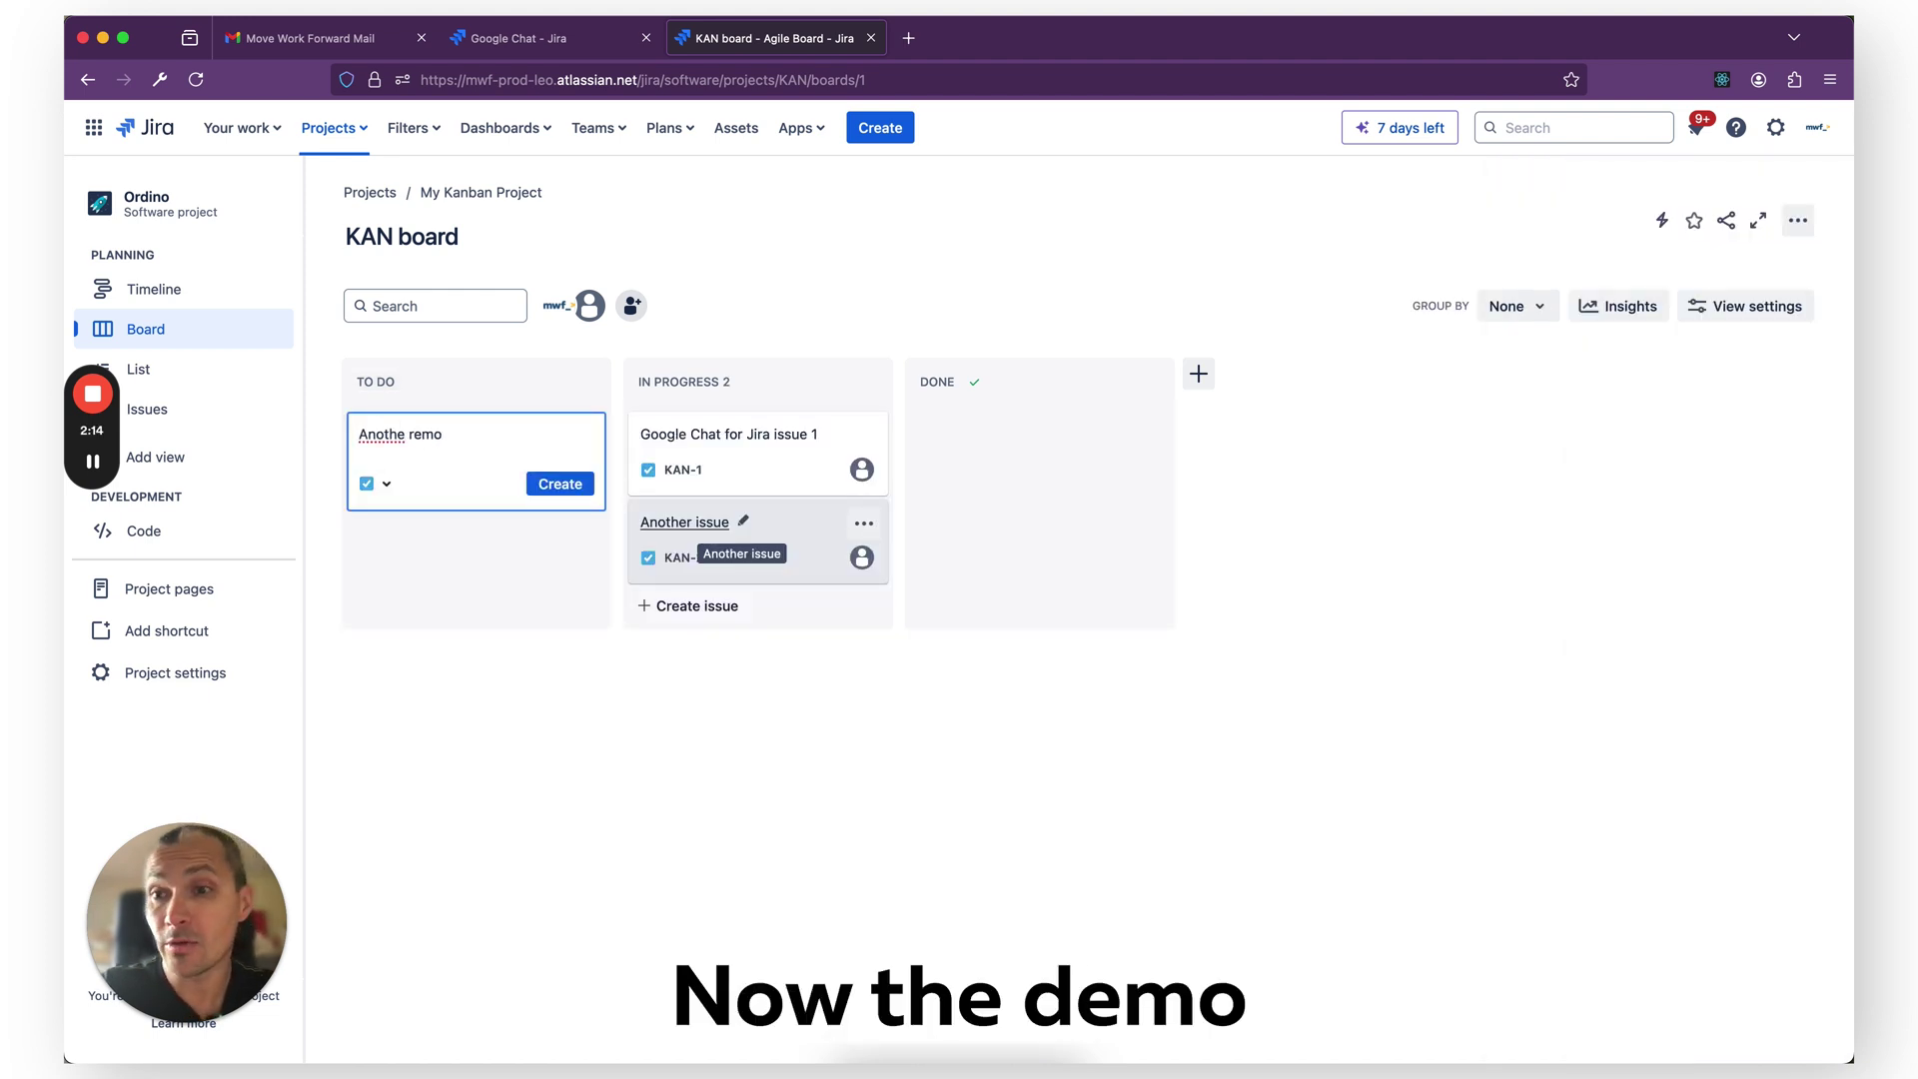
left_click(421, 434)
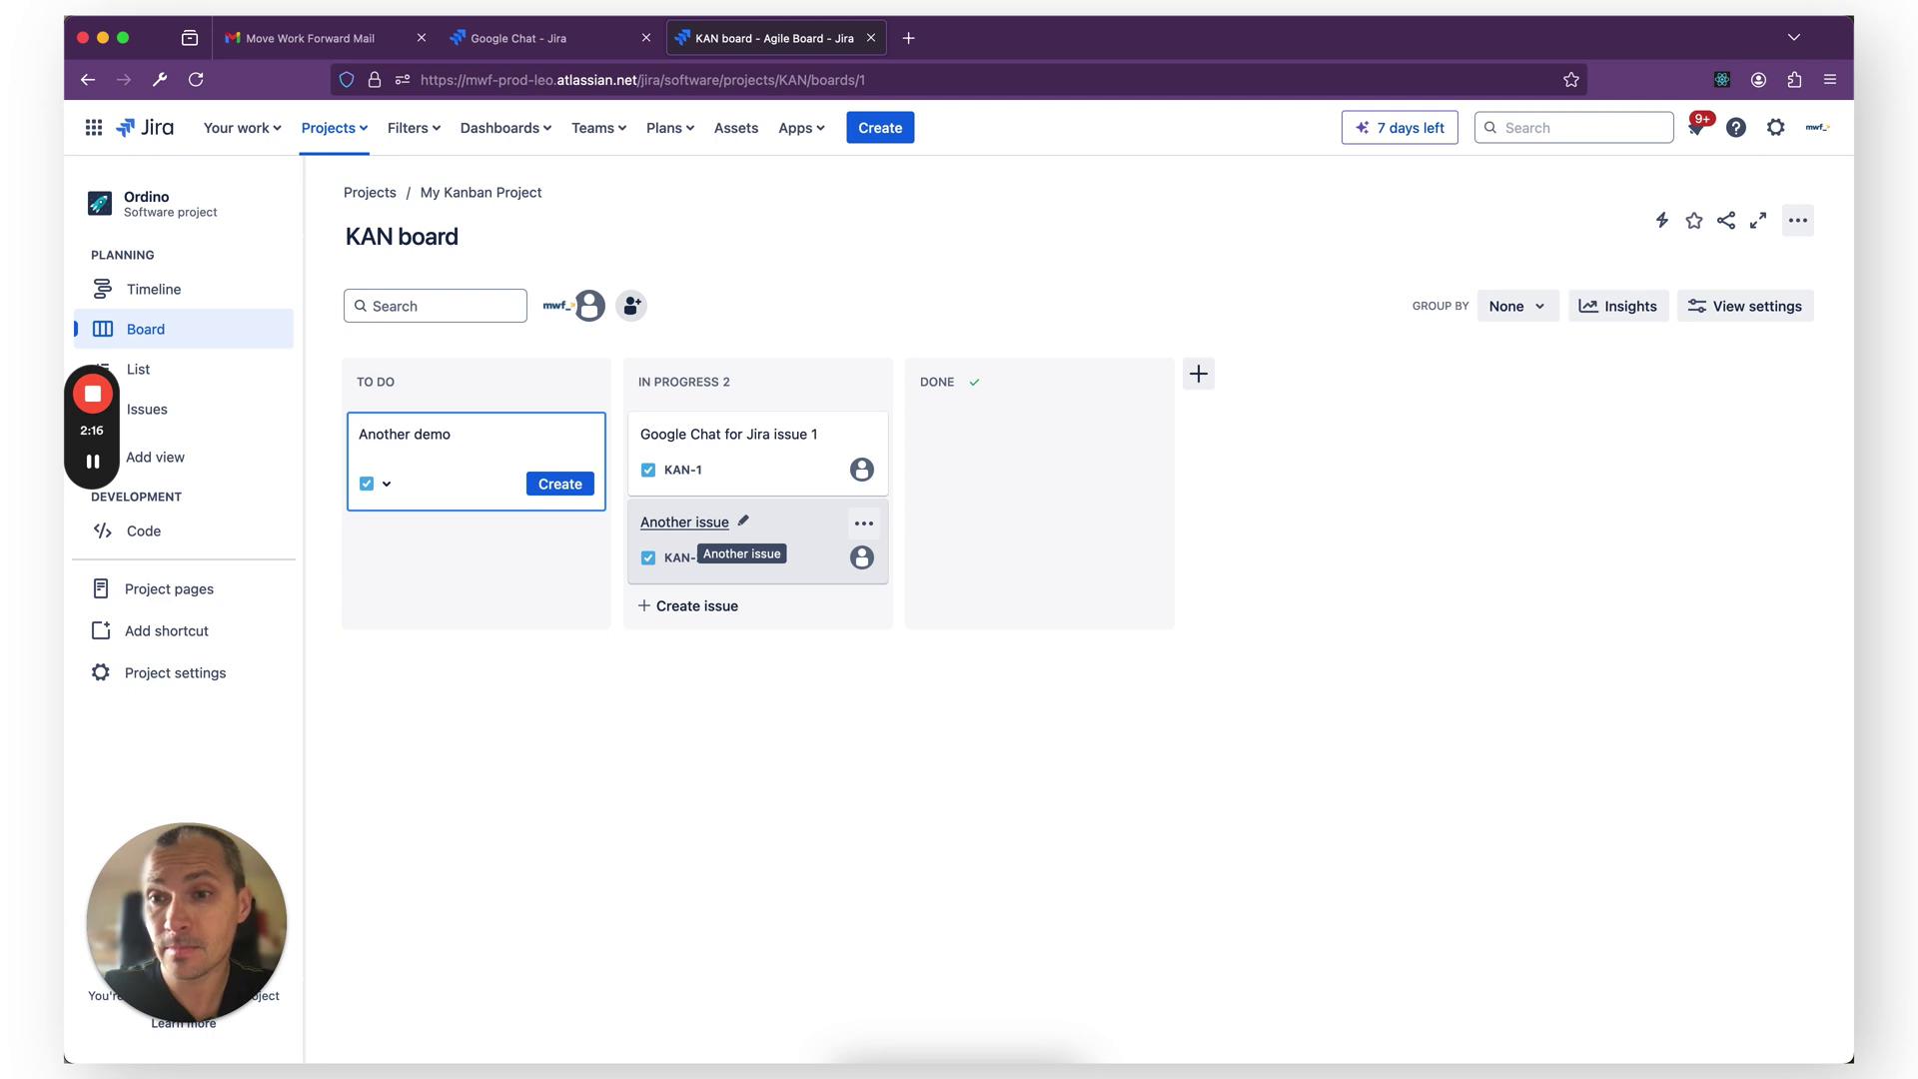
key("Return")
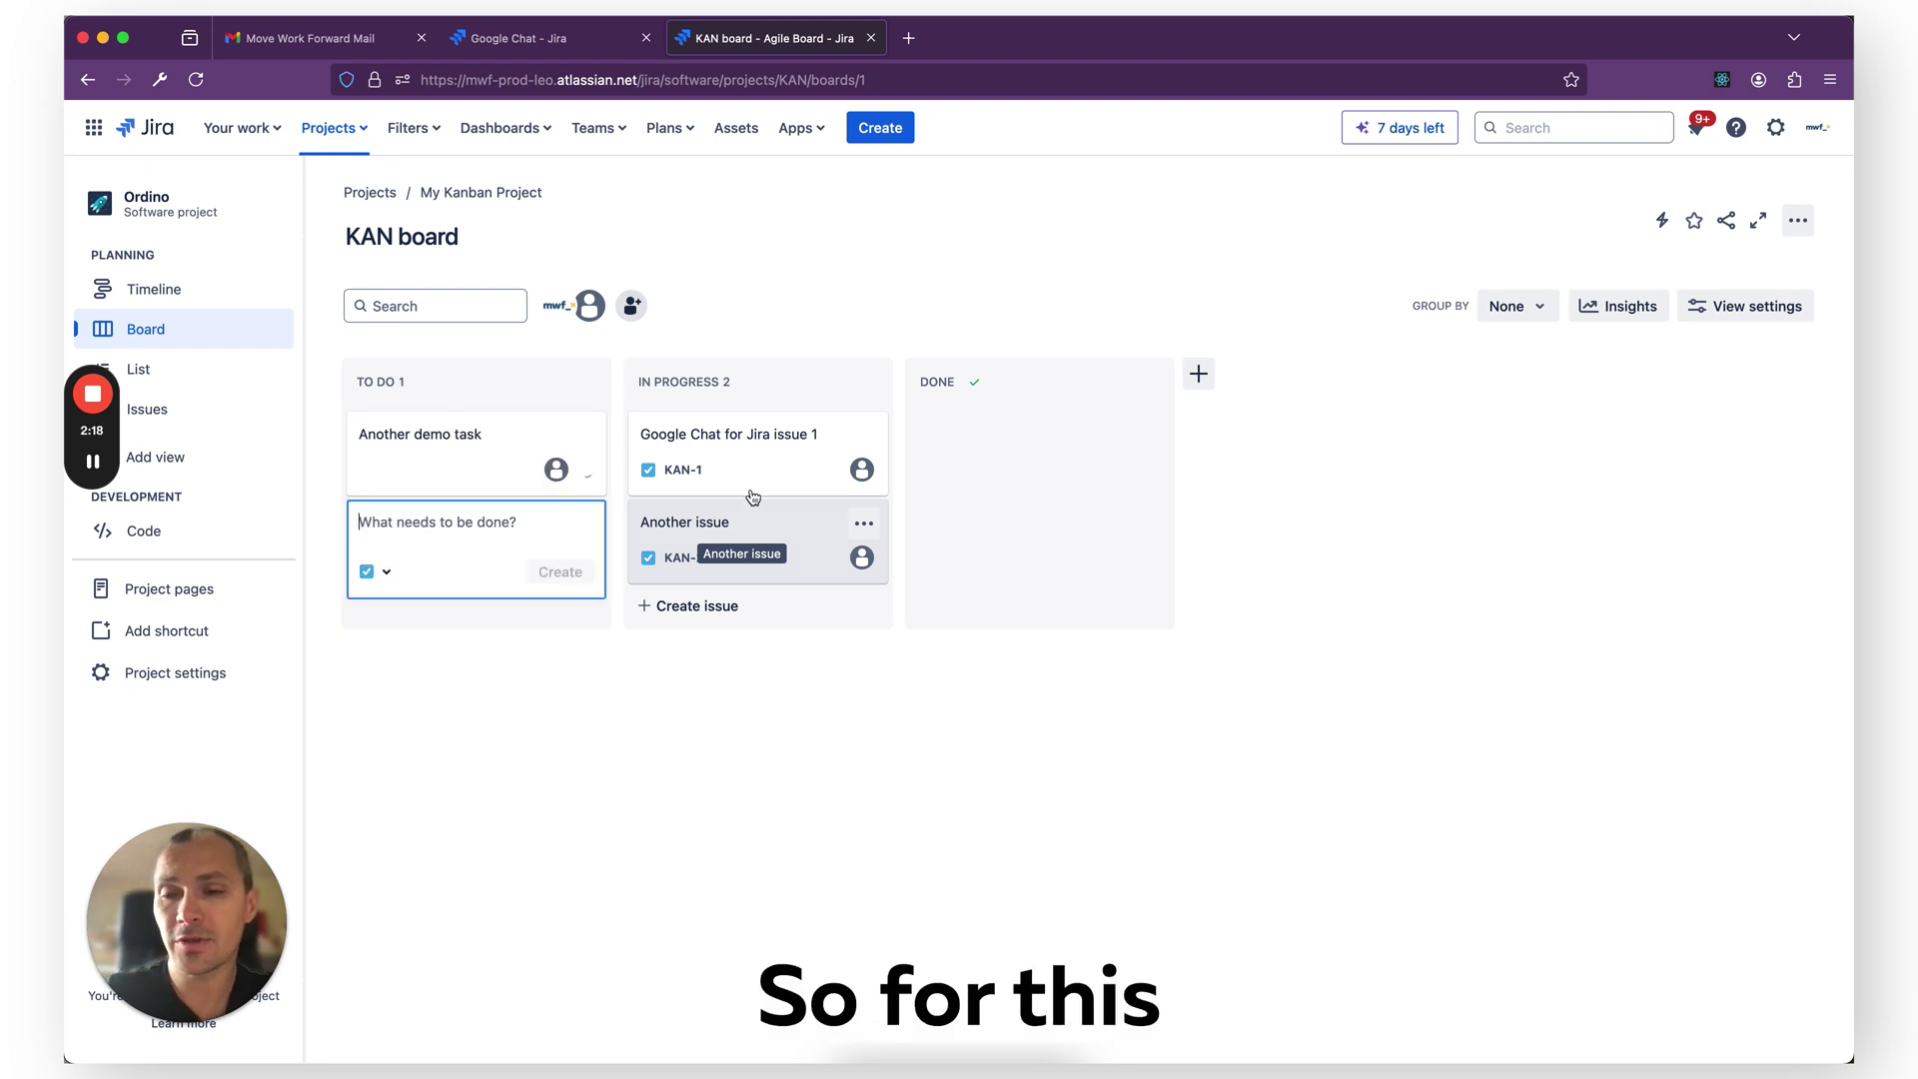
- Expand the KAN-3 'Another demo task' notification card in Dragonfire to show its details
key("super+1")
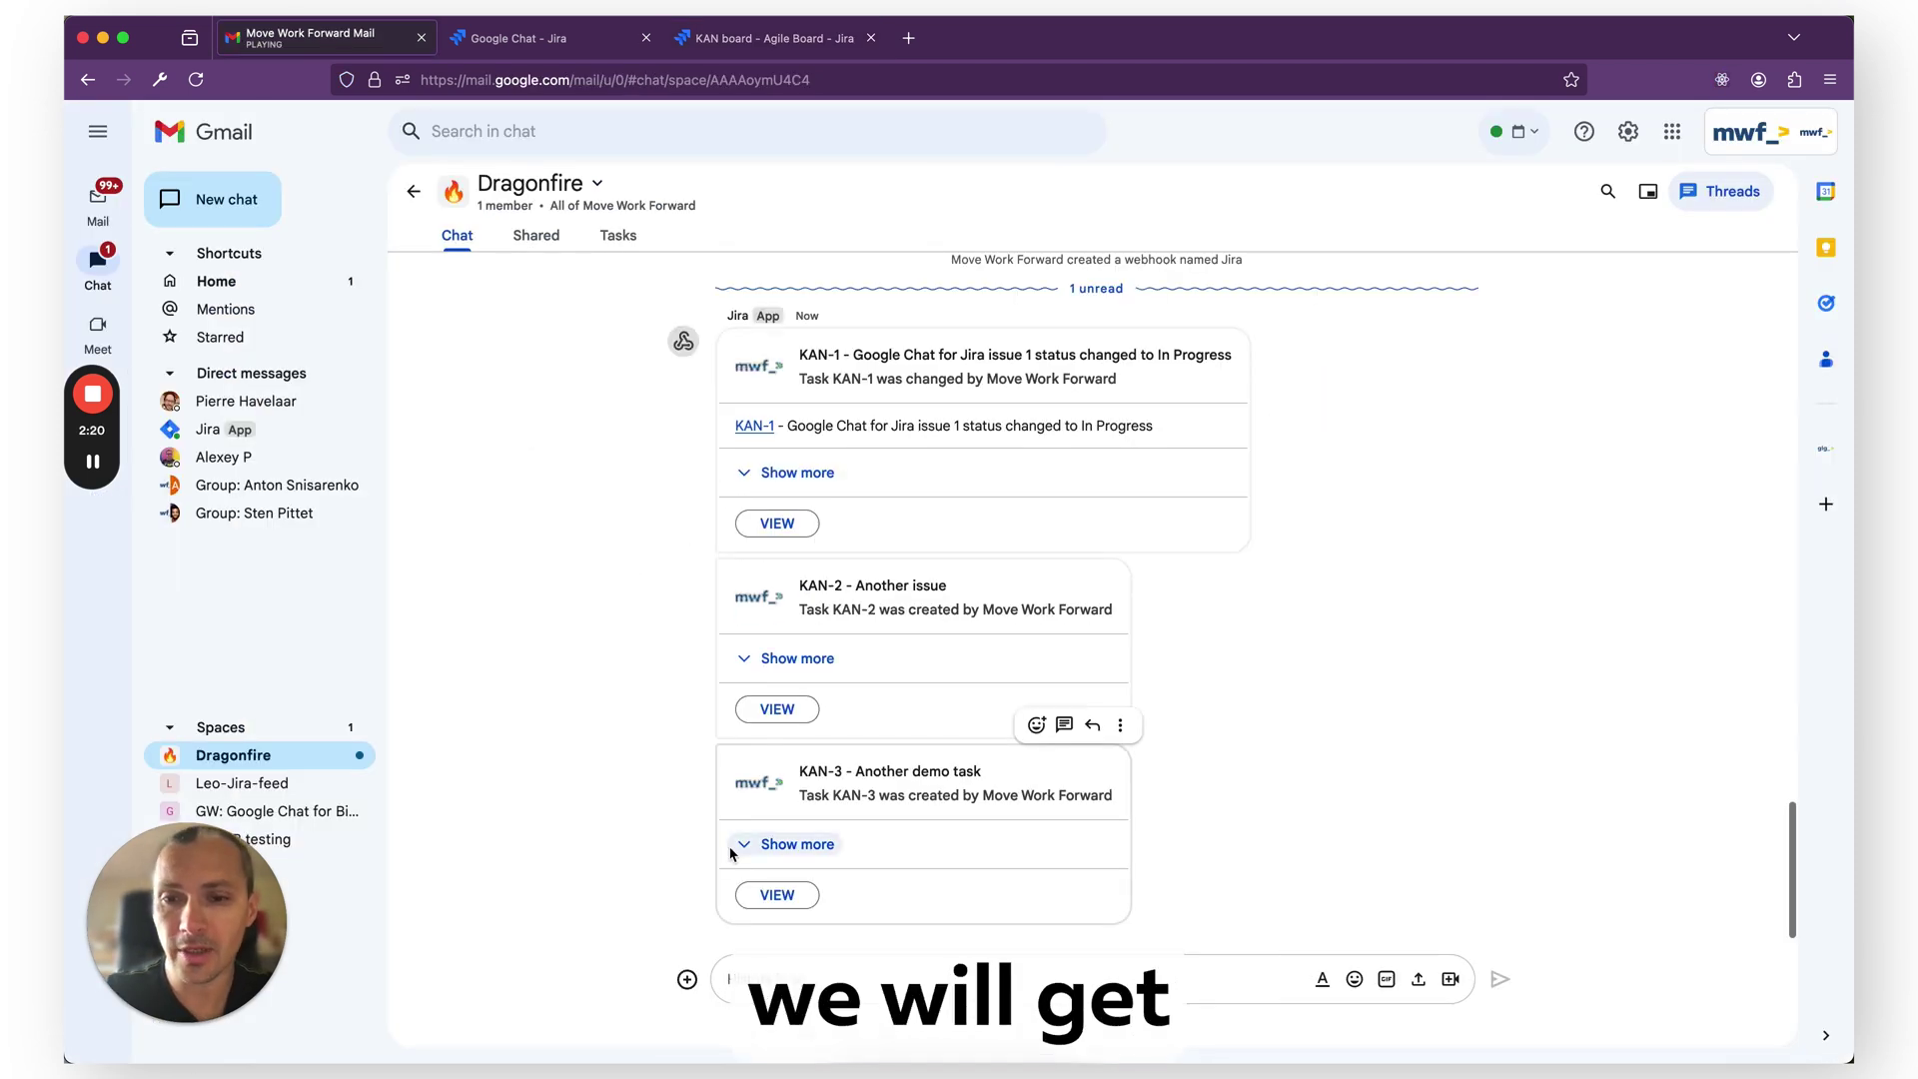
left_click(738, 847)
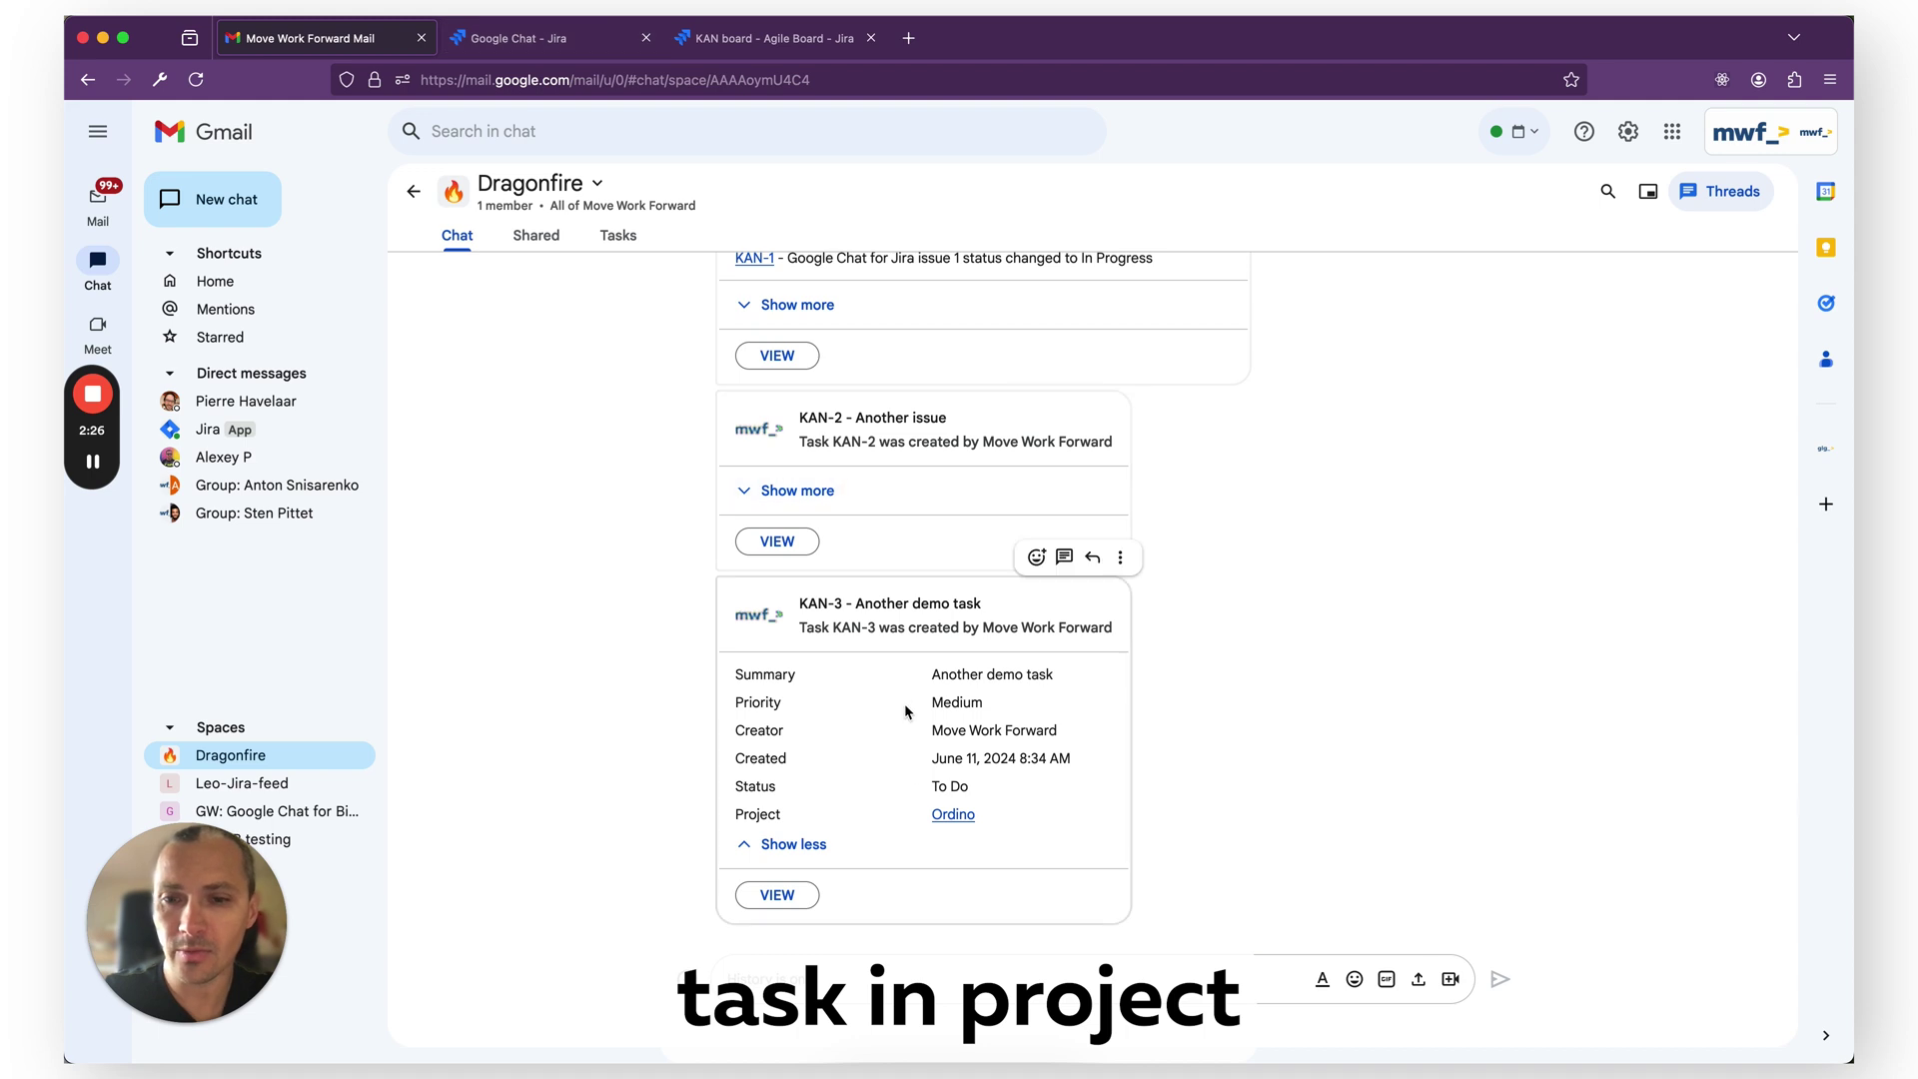
- Drag KAN-3 from To Do to In Progress, open it, and view its reply thread in Dragonfire
left_click(520, 45)
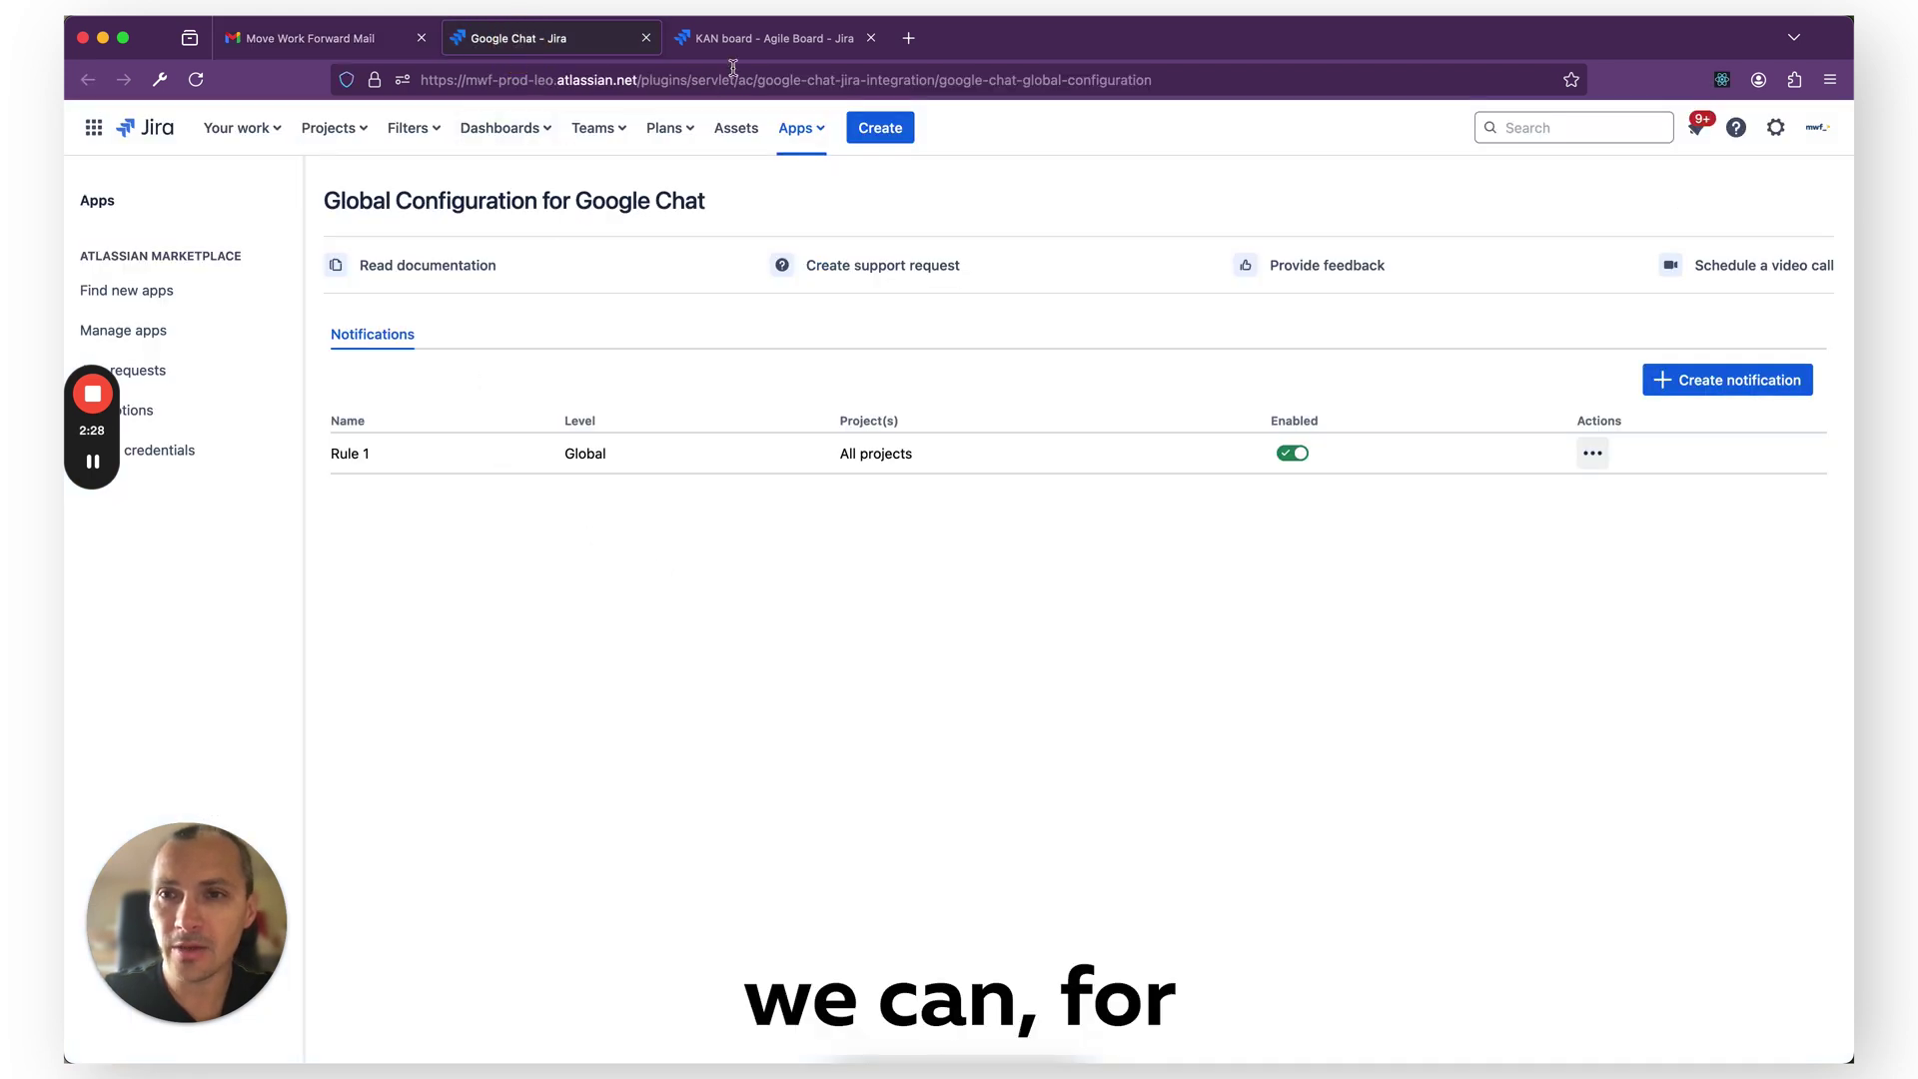
left_click(764, 38)
left_click_drag(429, 457, 805, 441)
left_click(789, 466)
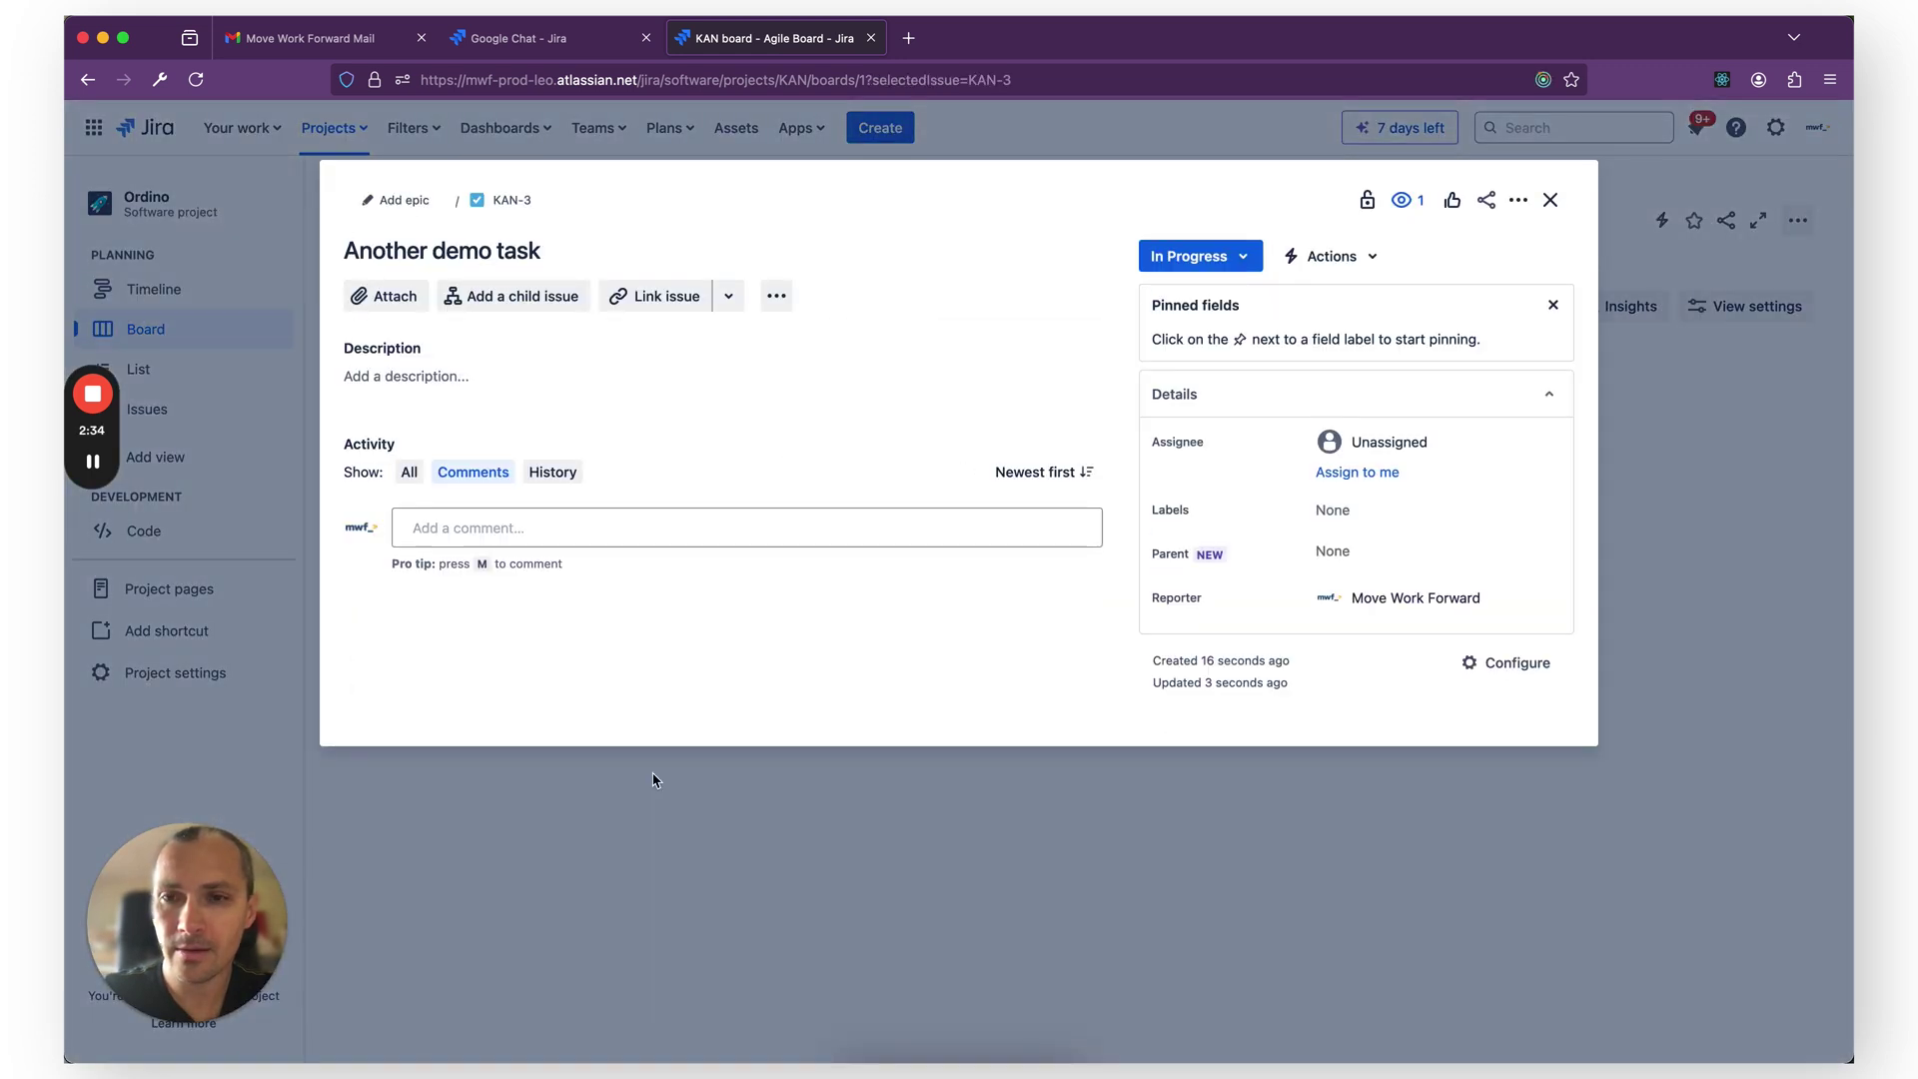
key("super+1")
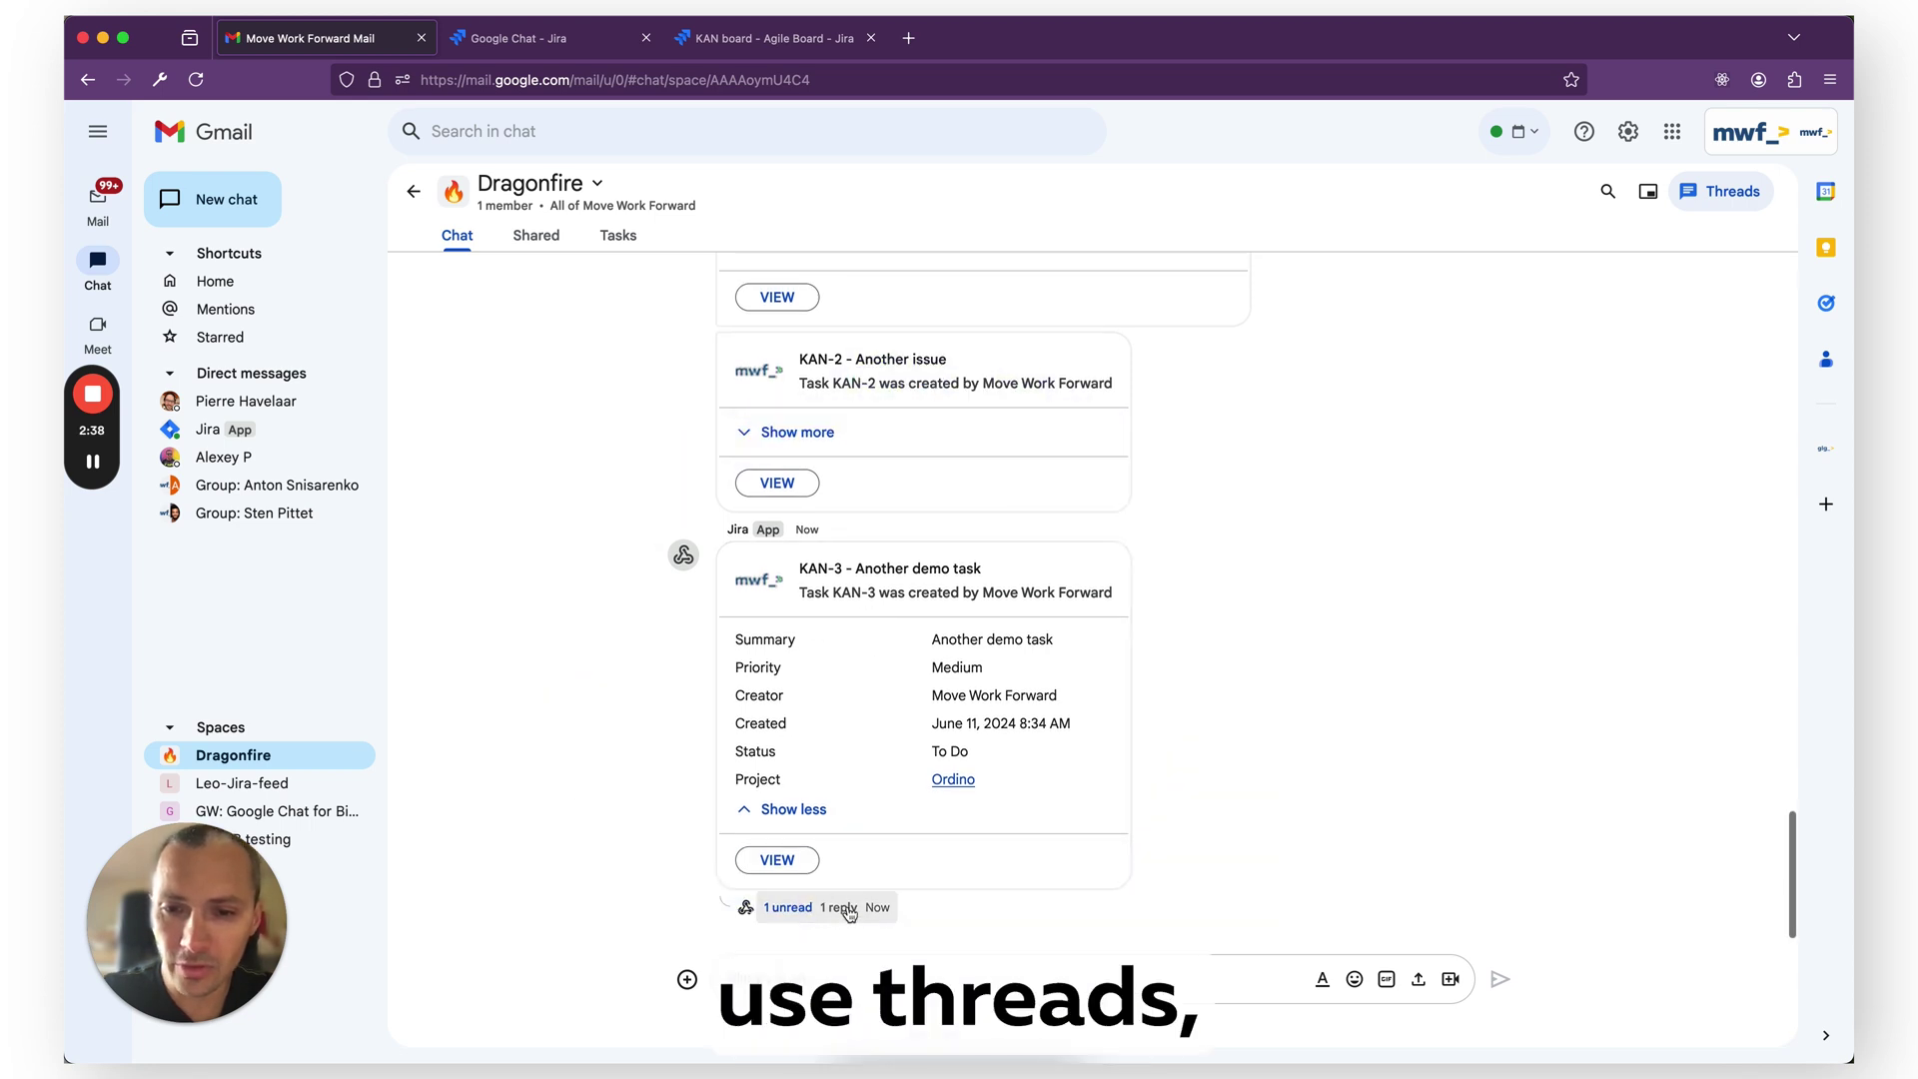
left_click(842, 908)
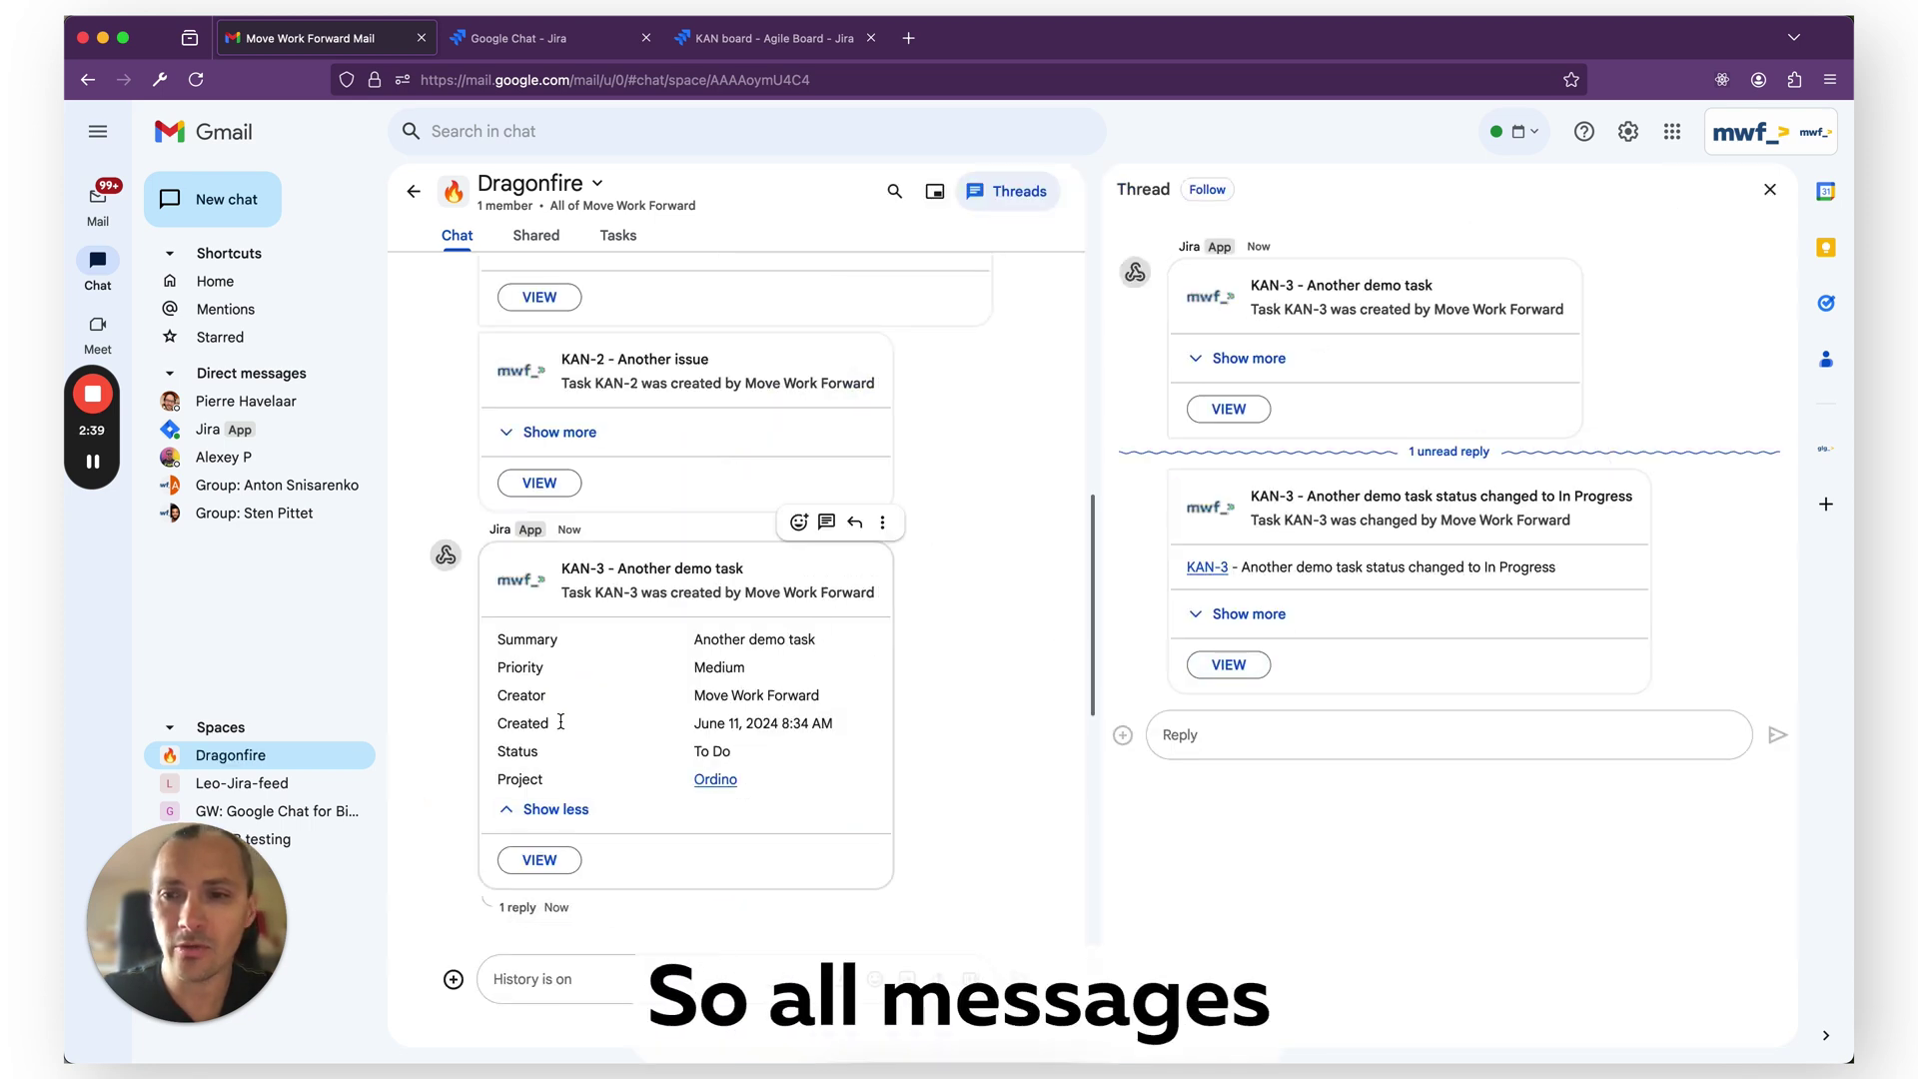
- Add and save the comment 'I don't get it, could you please provide a better explanation' on KAN-3
left_click(544, 40)
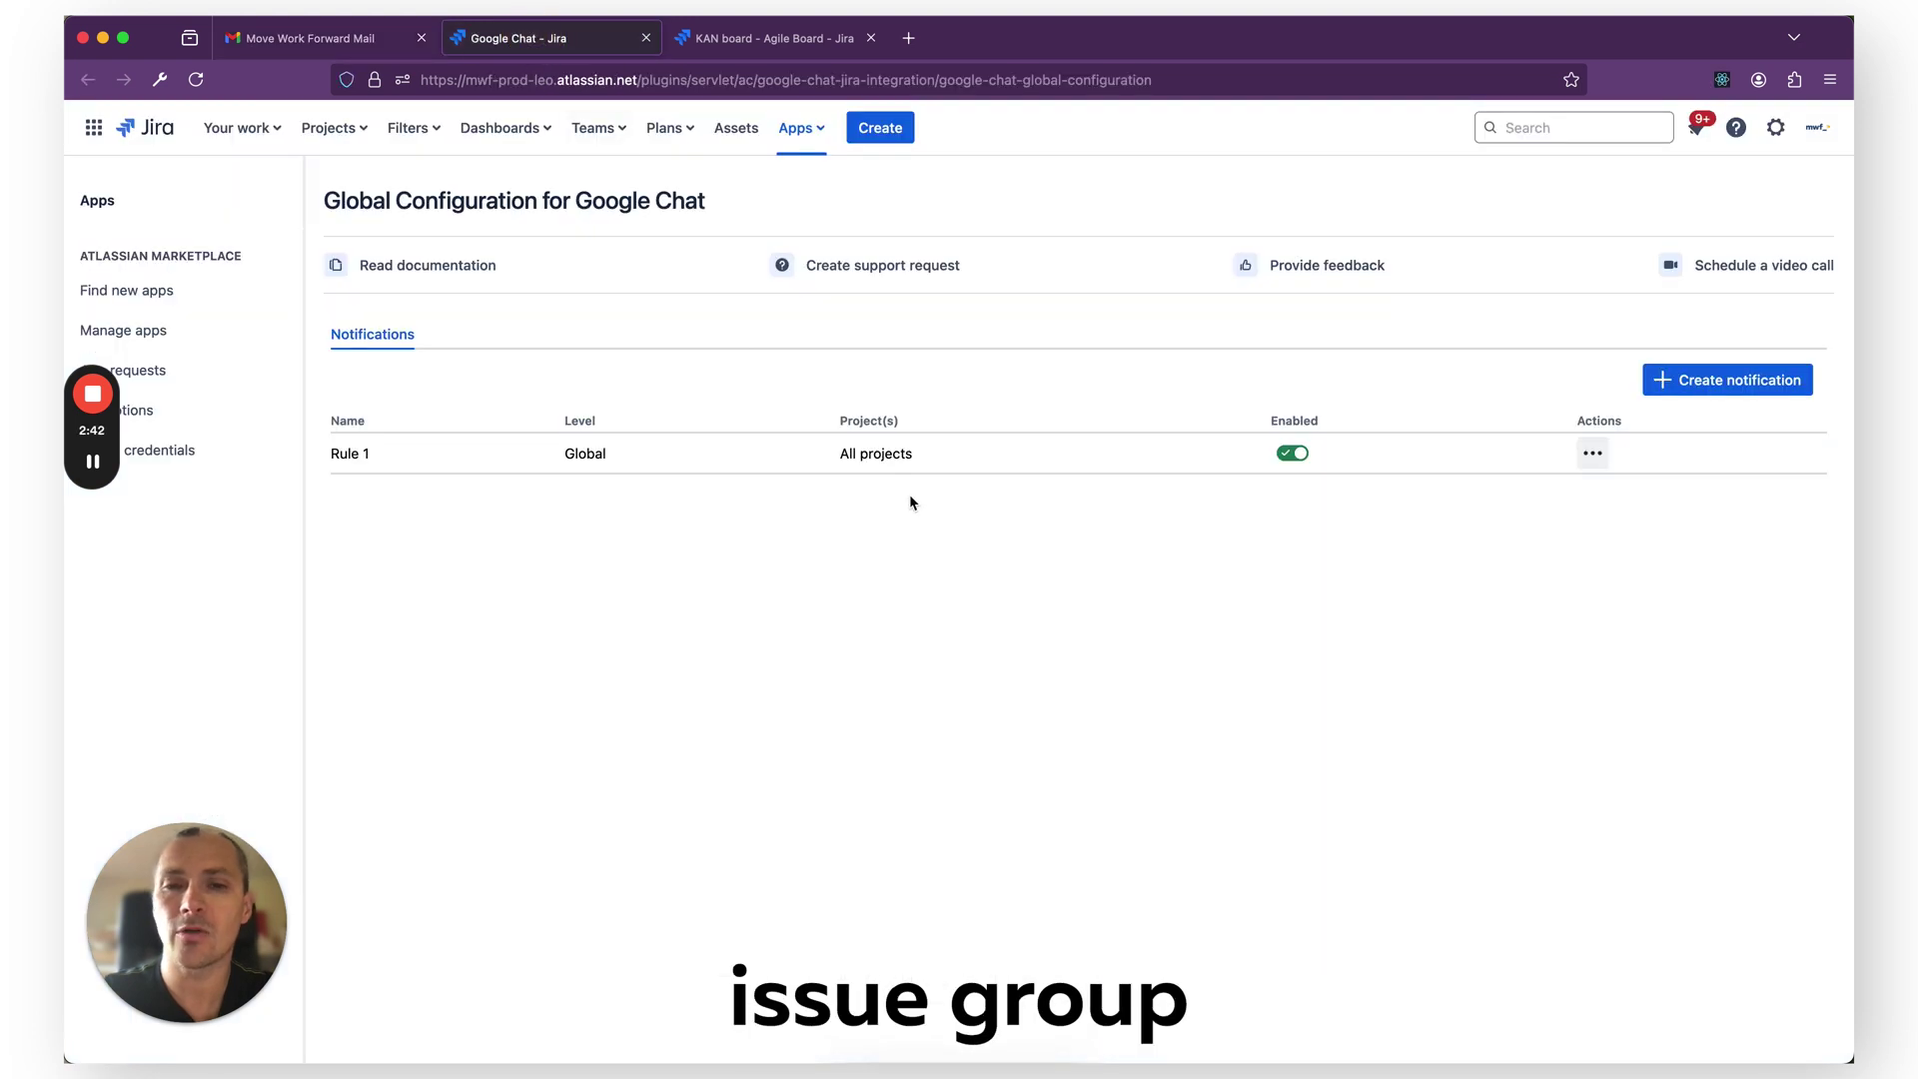
left_click(769, 38)
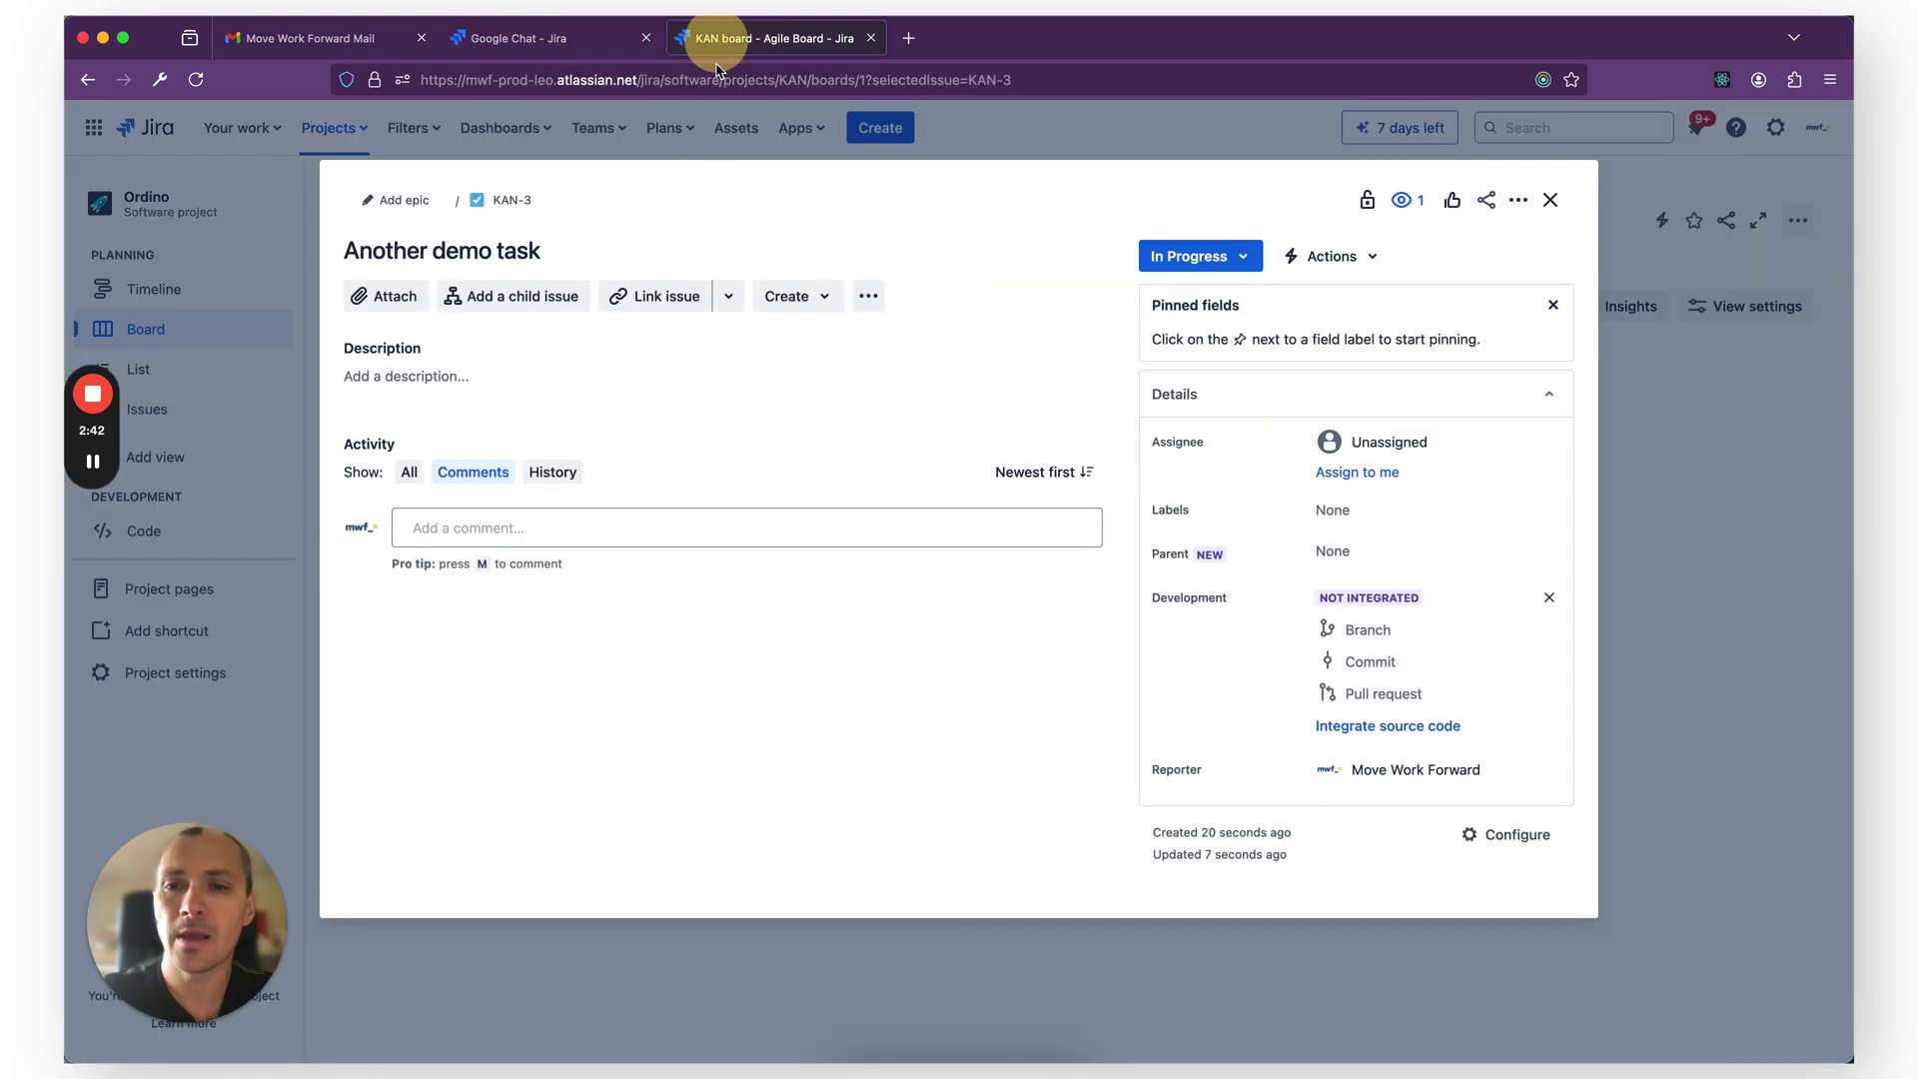
left_click(613, 530)
type("I don't get")
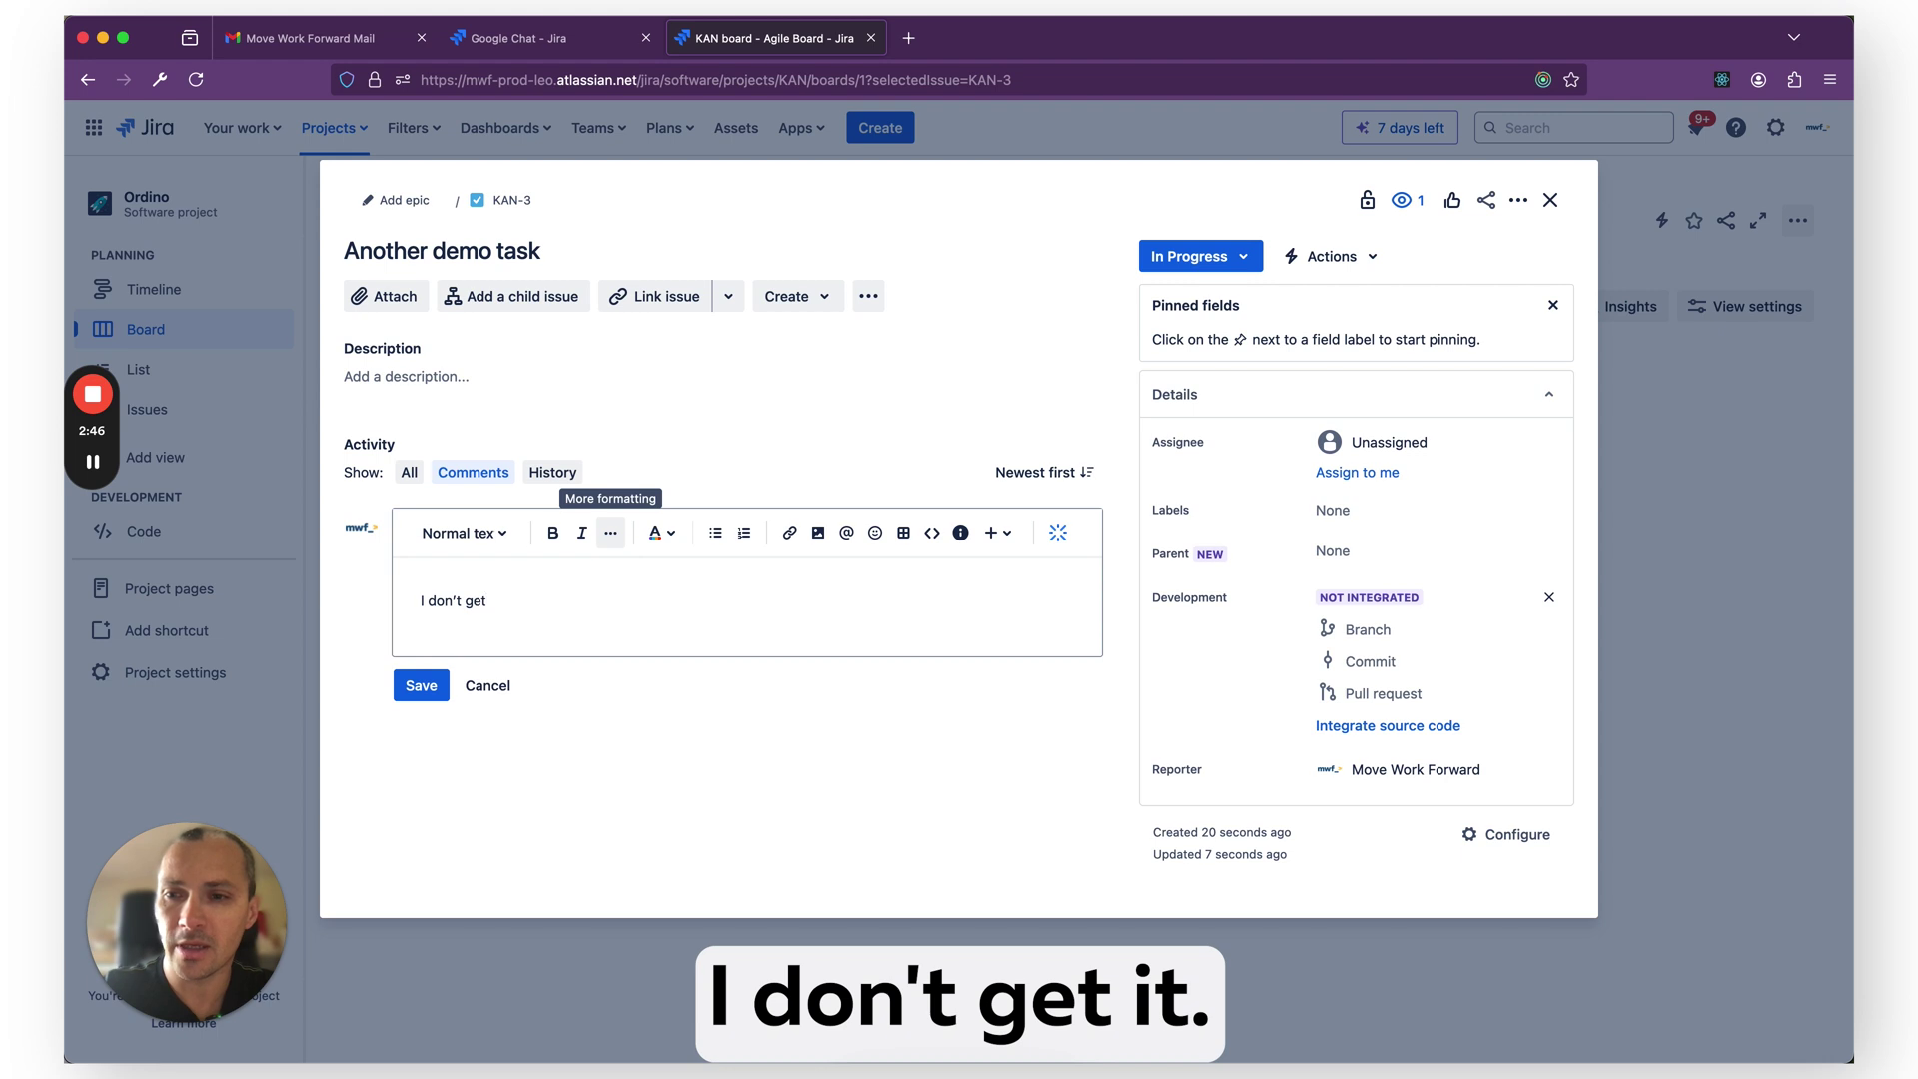
type(" it, could you ple")
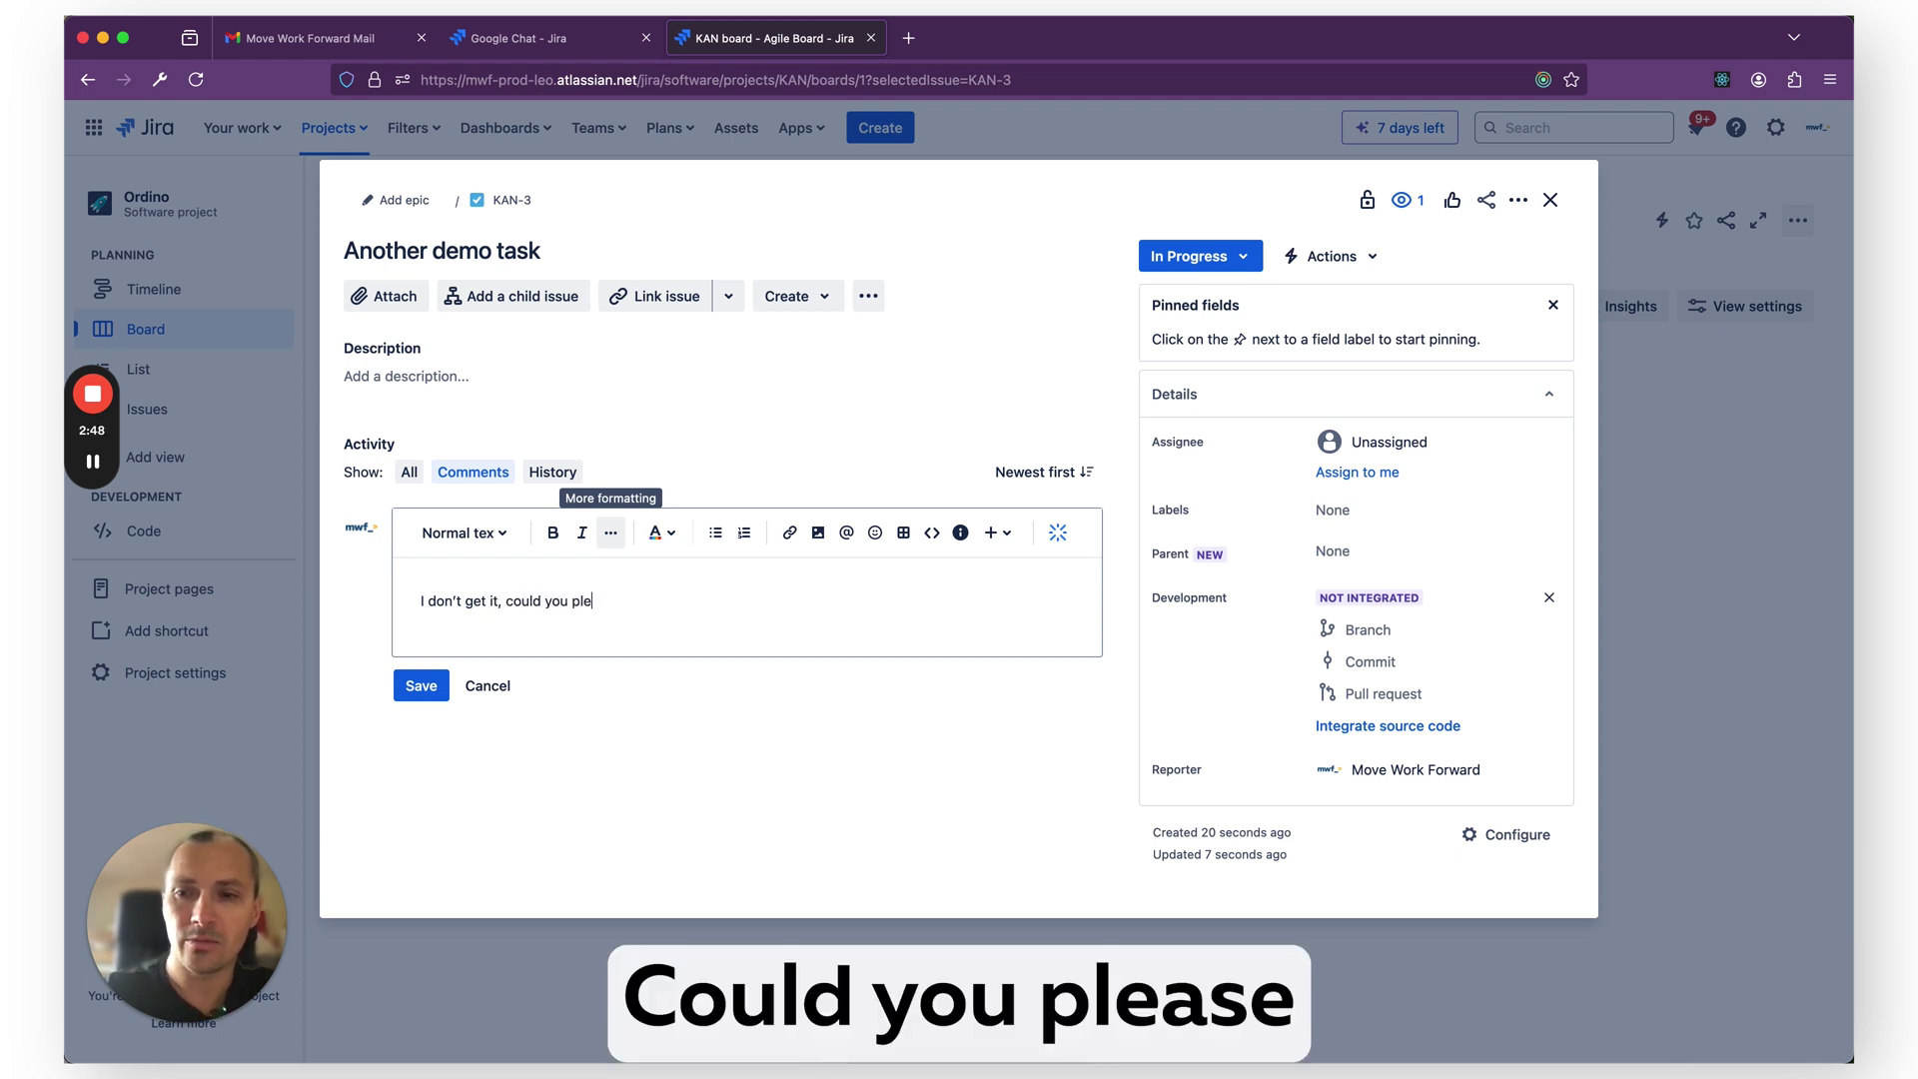
type("ase m")
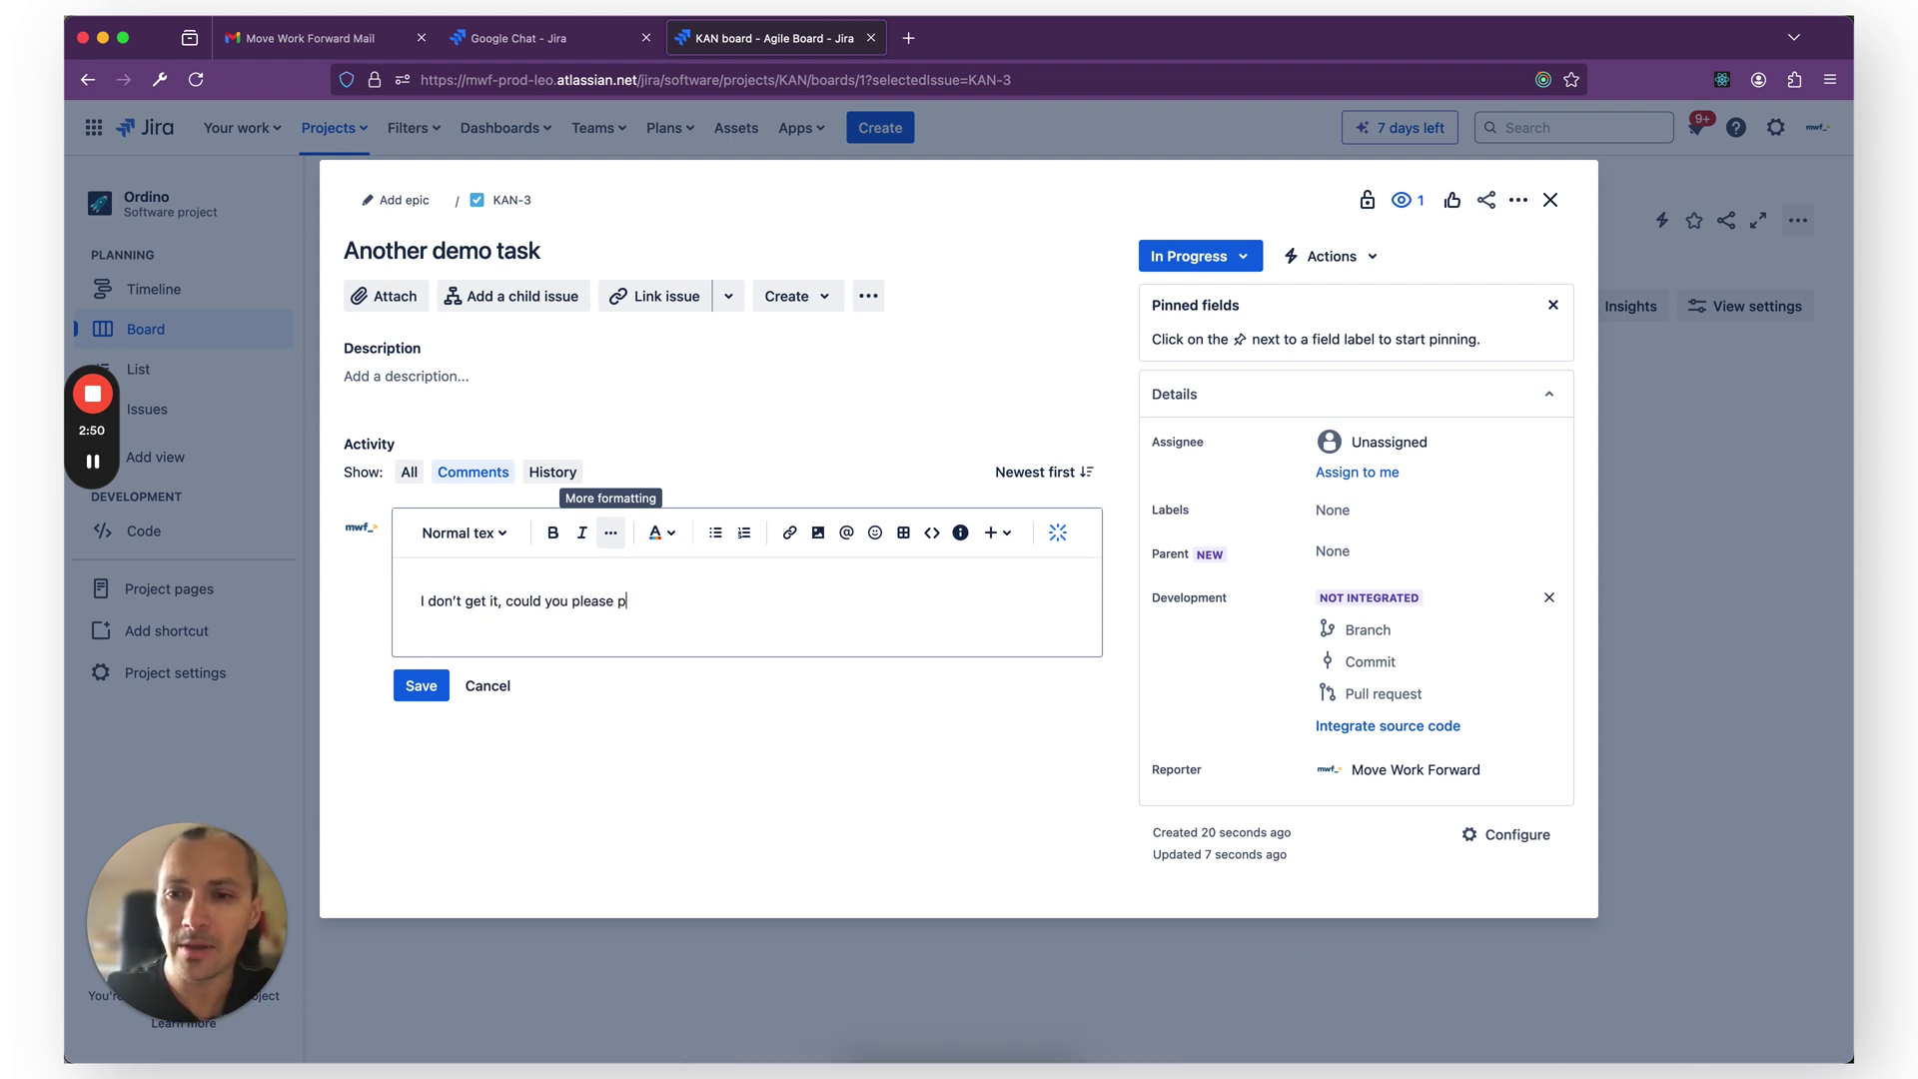
type("rovid")
key("BackSpace")
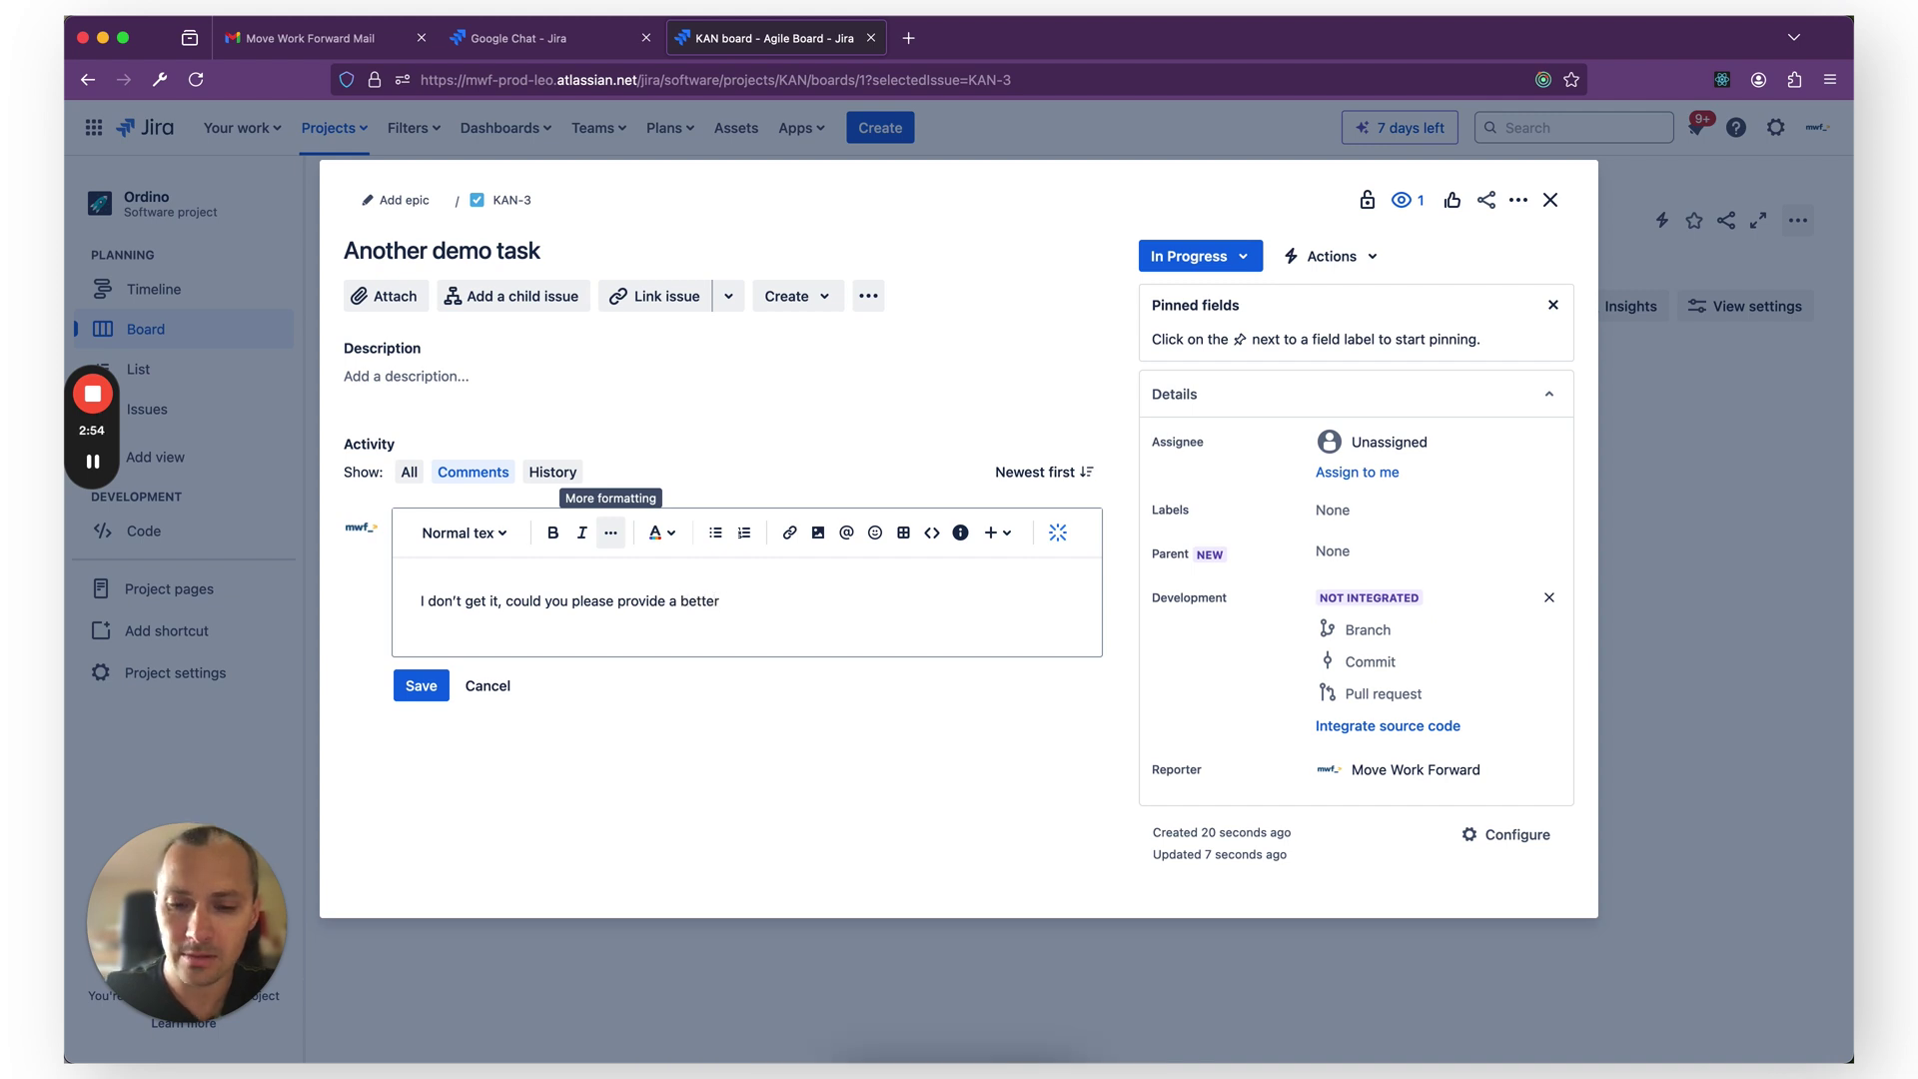
type("explanation")
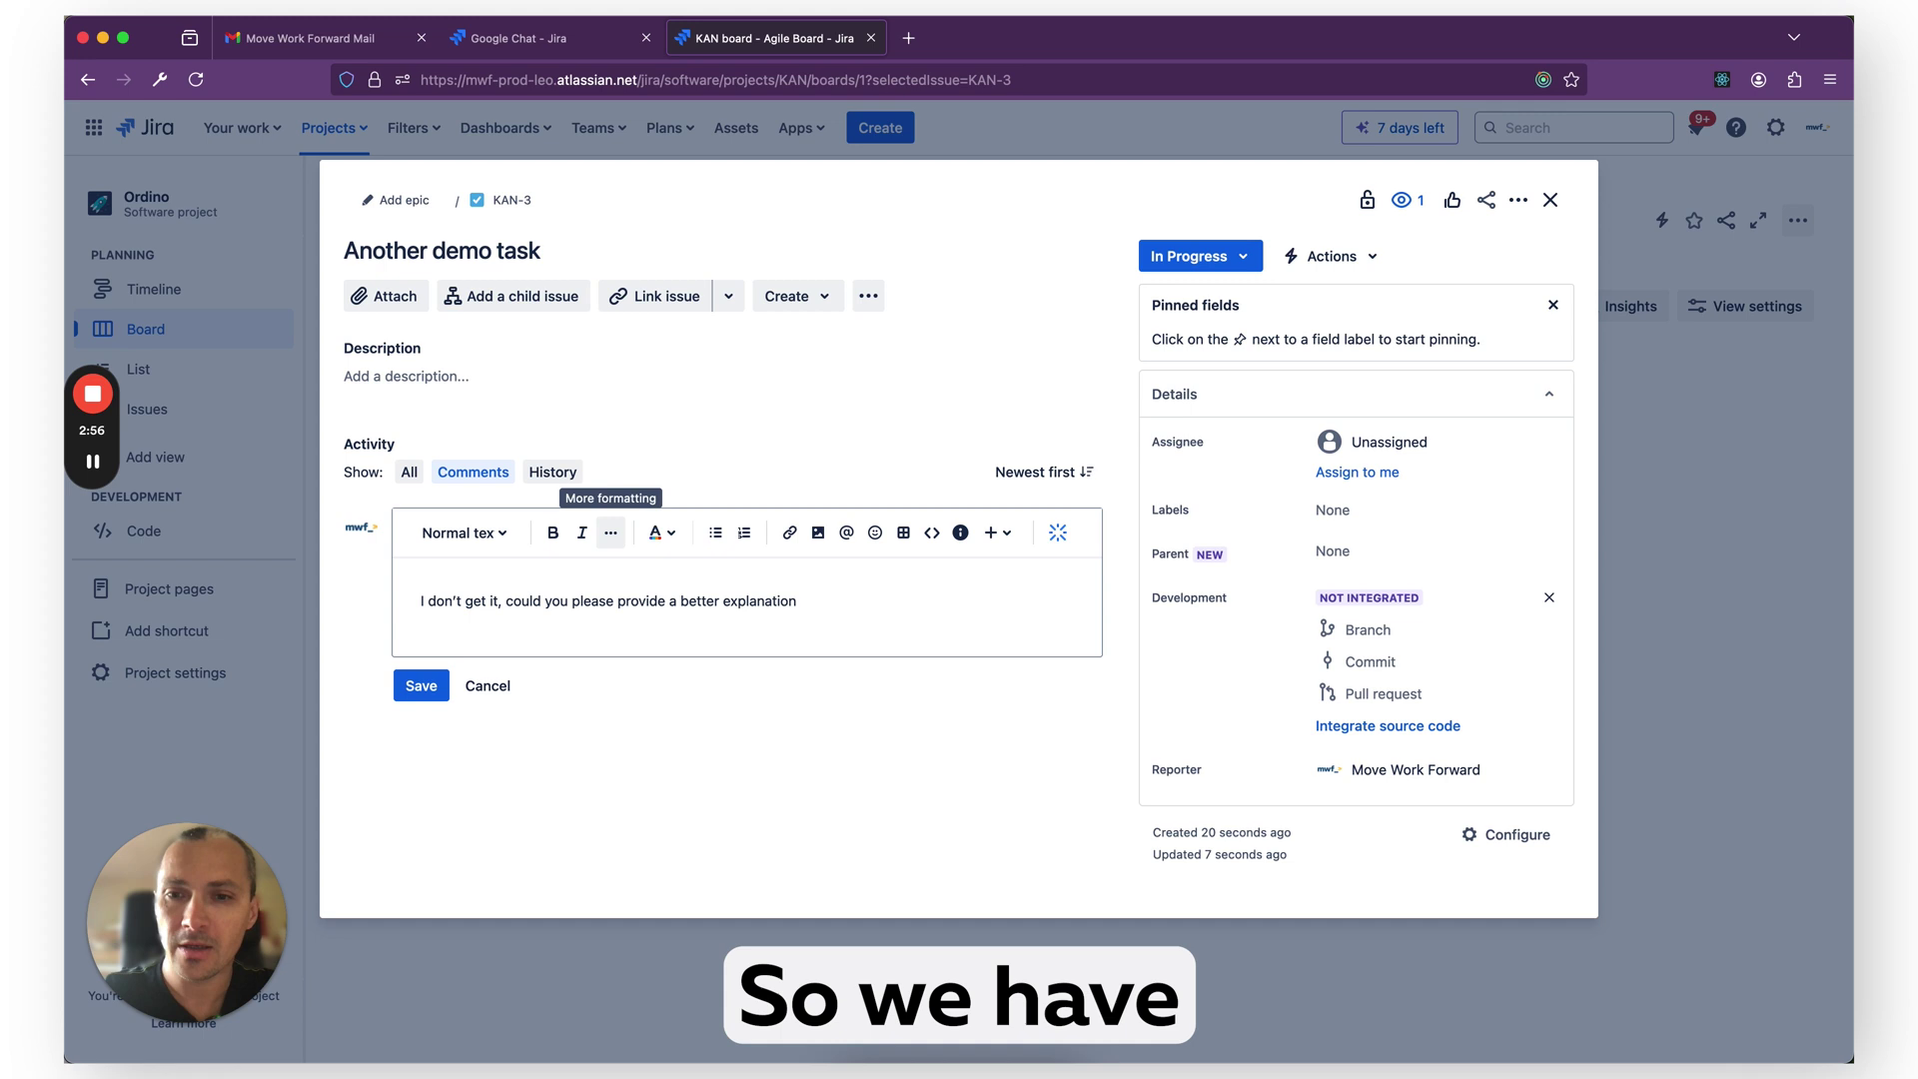
left_click(421, 687)
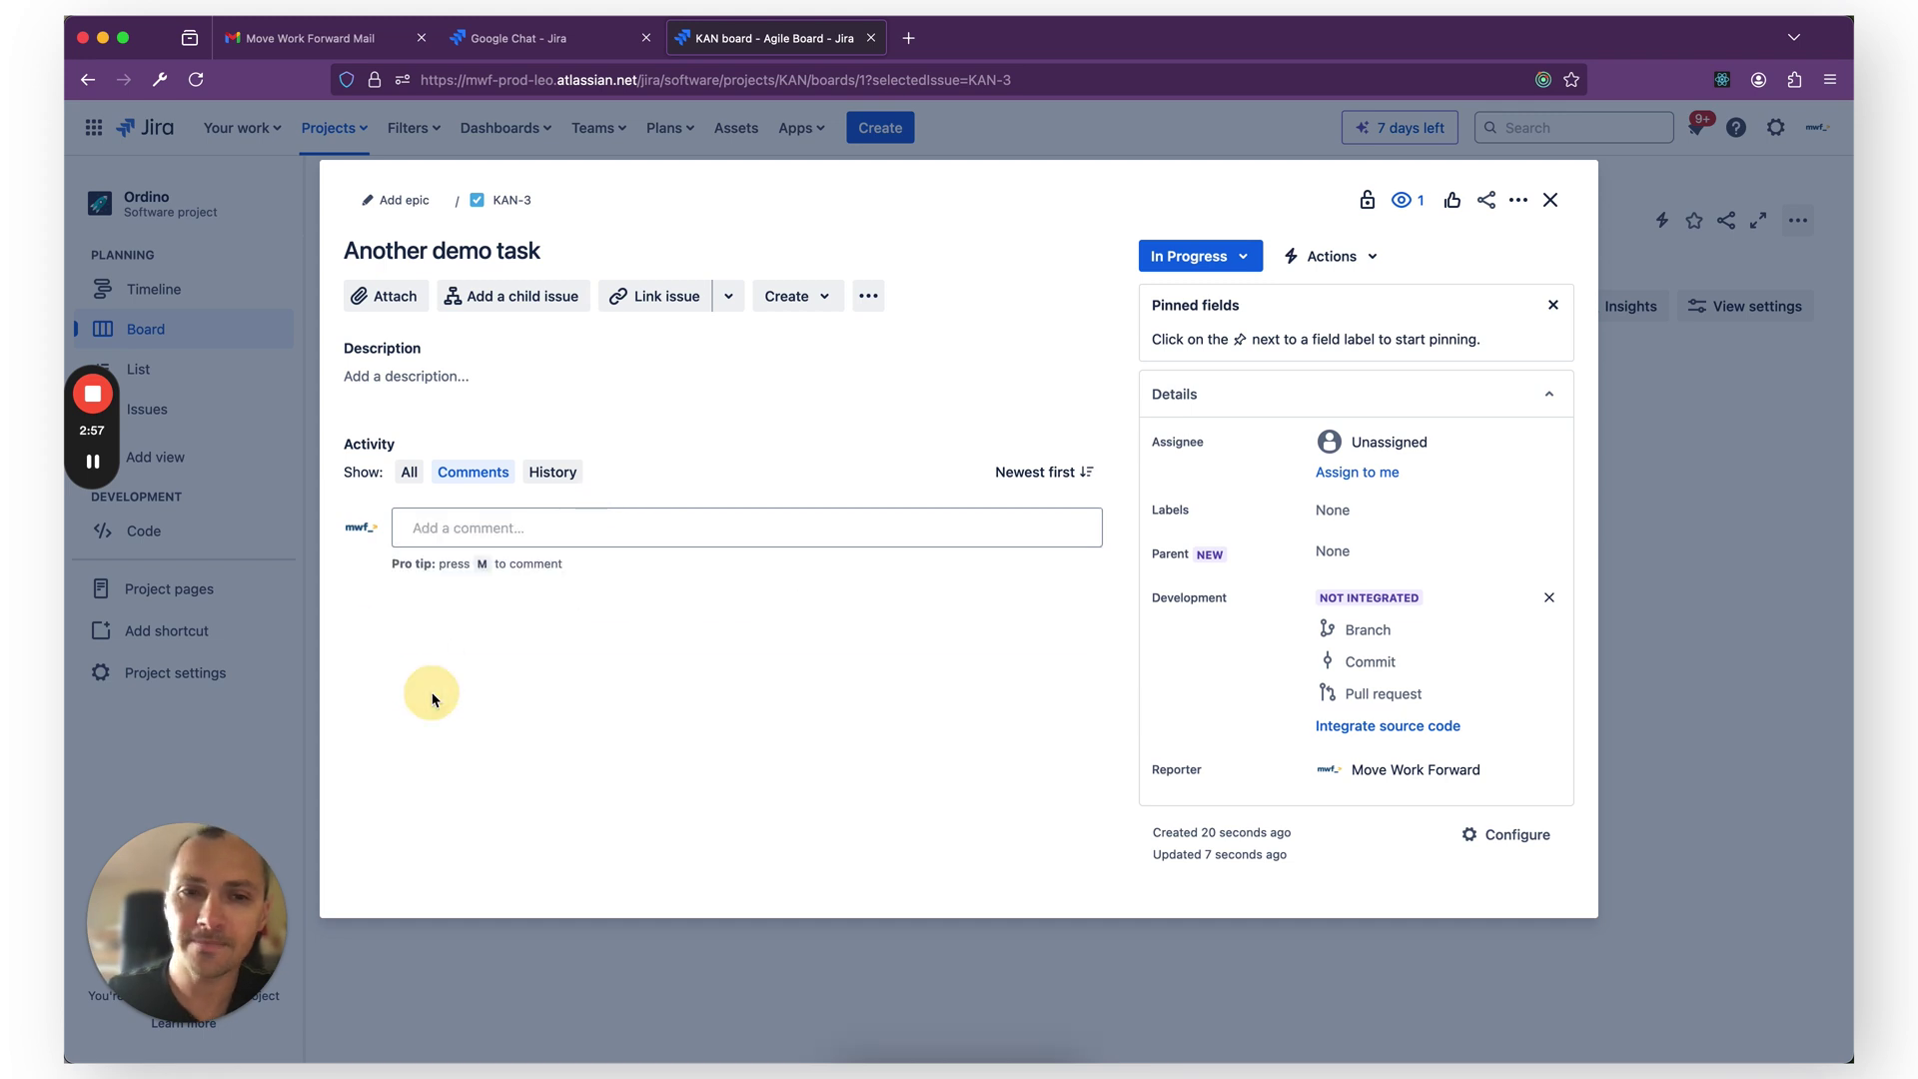
- Assign KAN-3 to yourself and check the new replies in its chat thread
left_click(1365, 475)
left_click(329, 38)
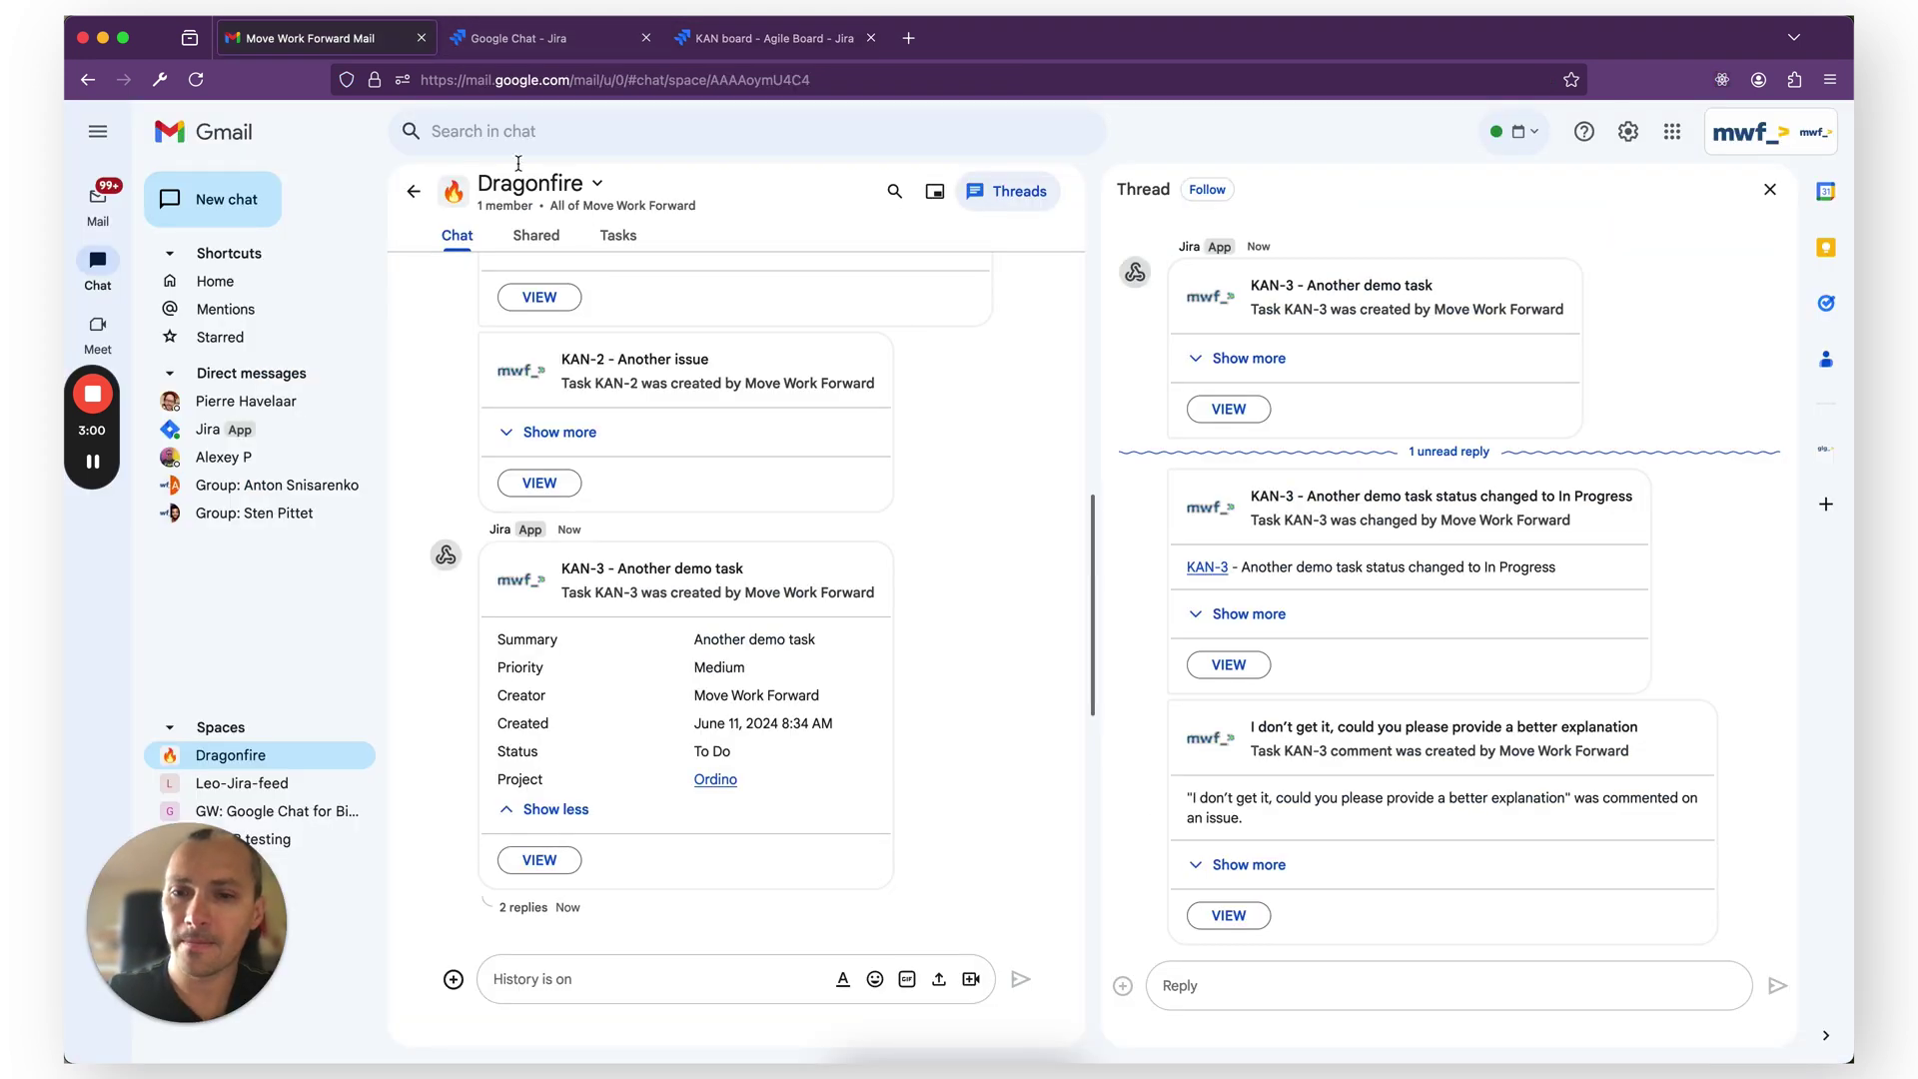
scroll(1347, 774, "down", 1)
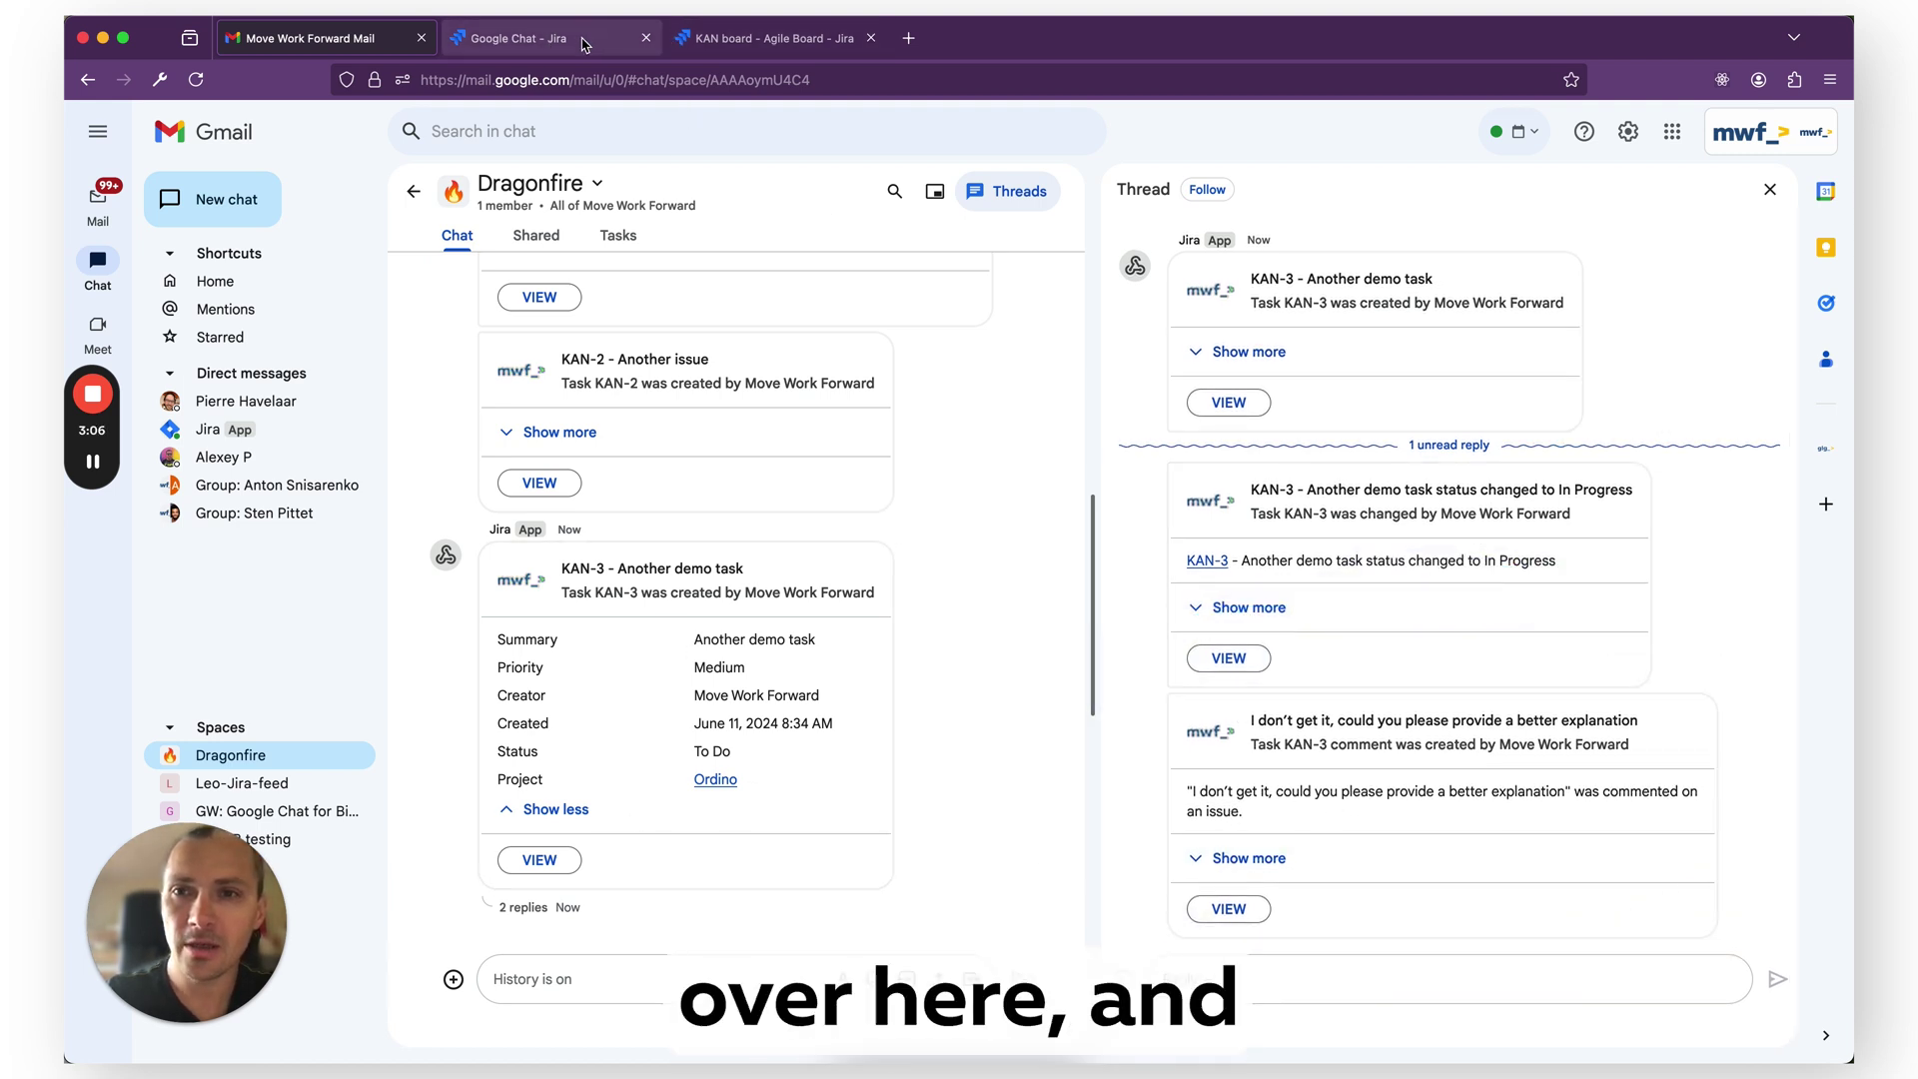
- Set KAN-3's status to Done and check the resulting reply in Google Chat
key("ctrl+Tab")
key("ctrl+Tab")
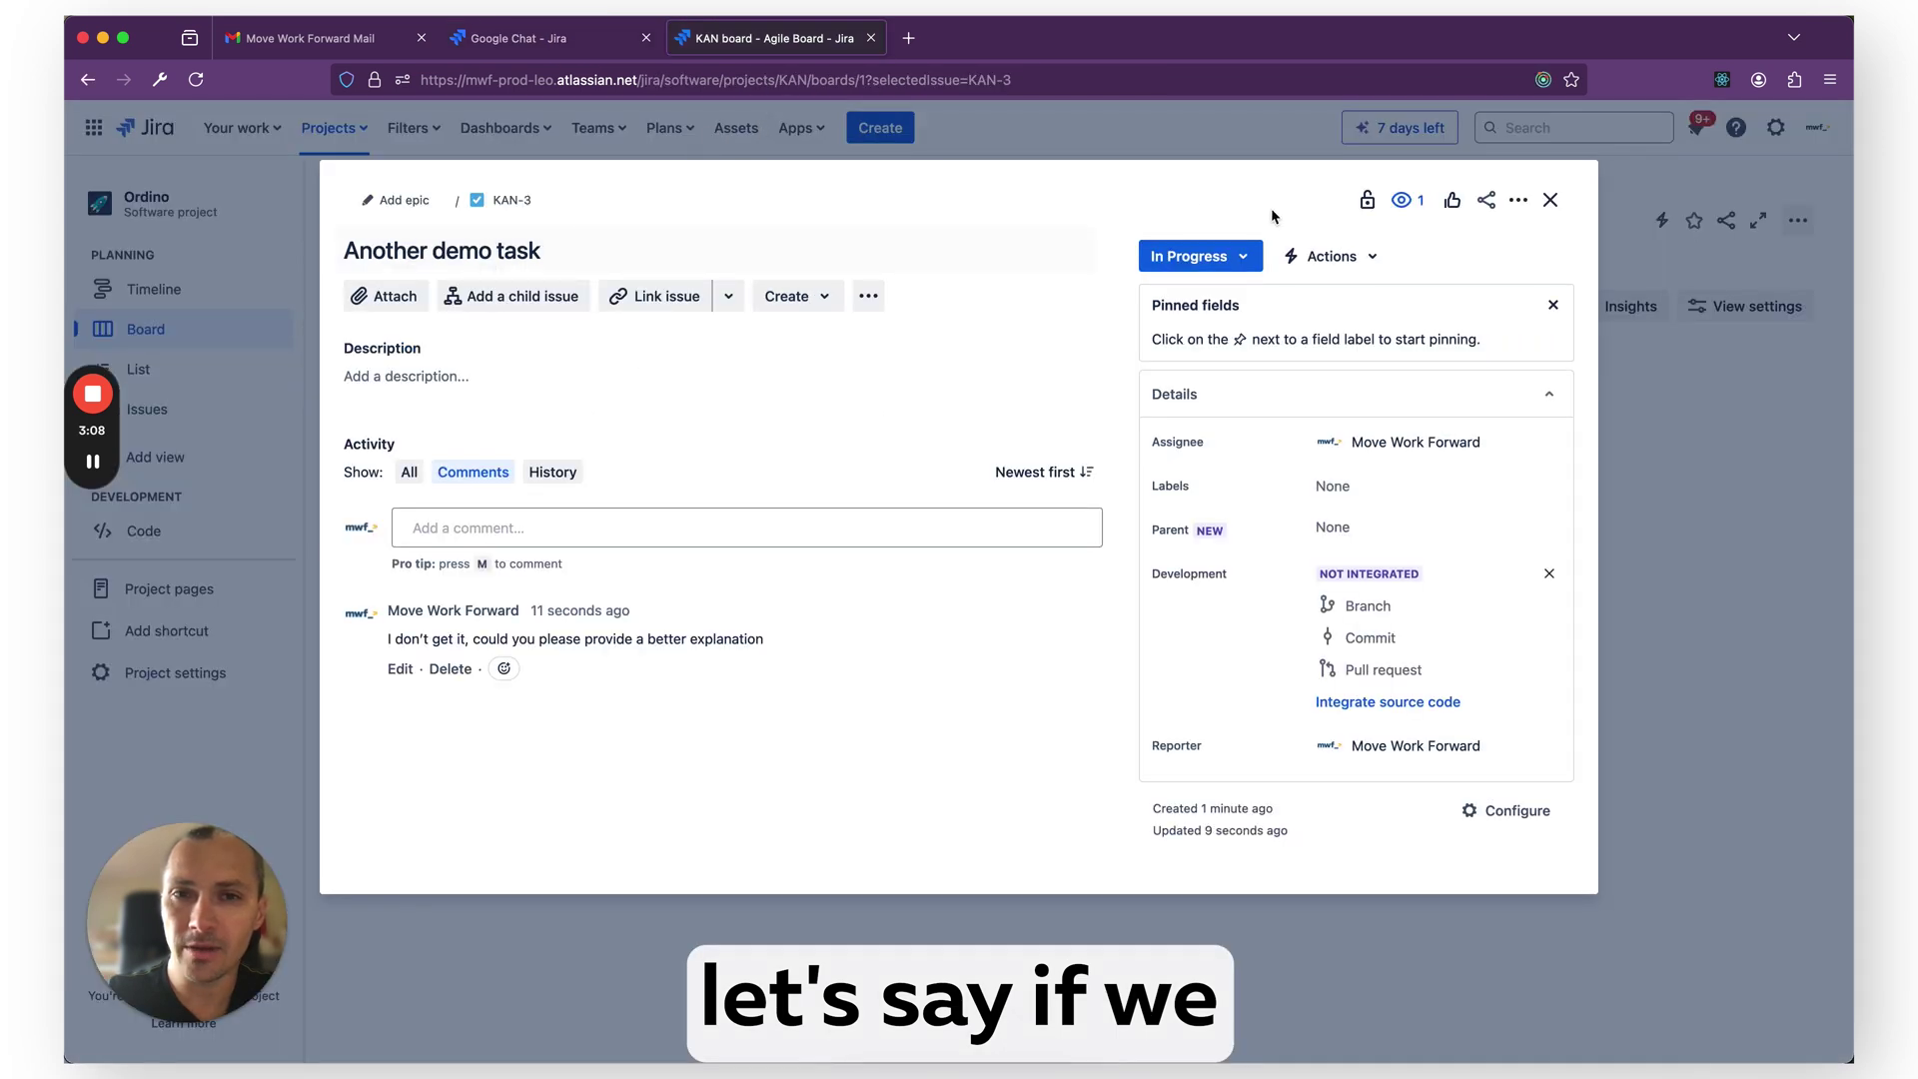
left_click(1251, 255)
left_click(1239, 334)
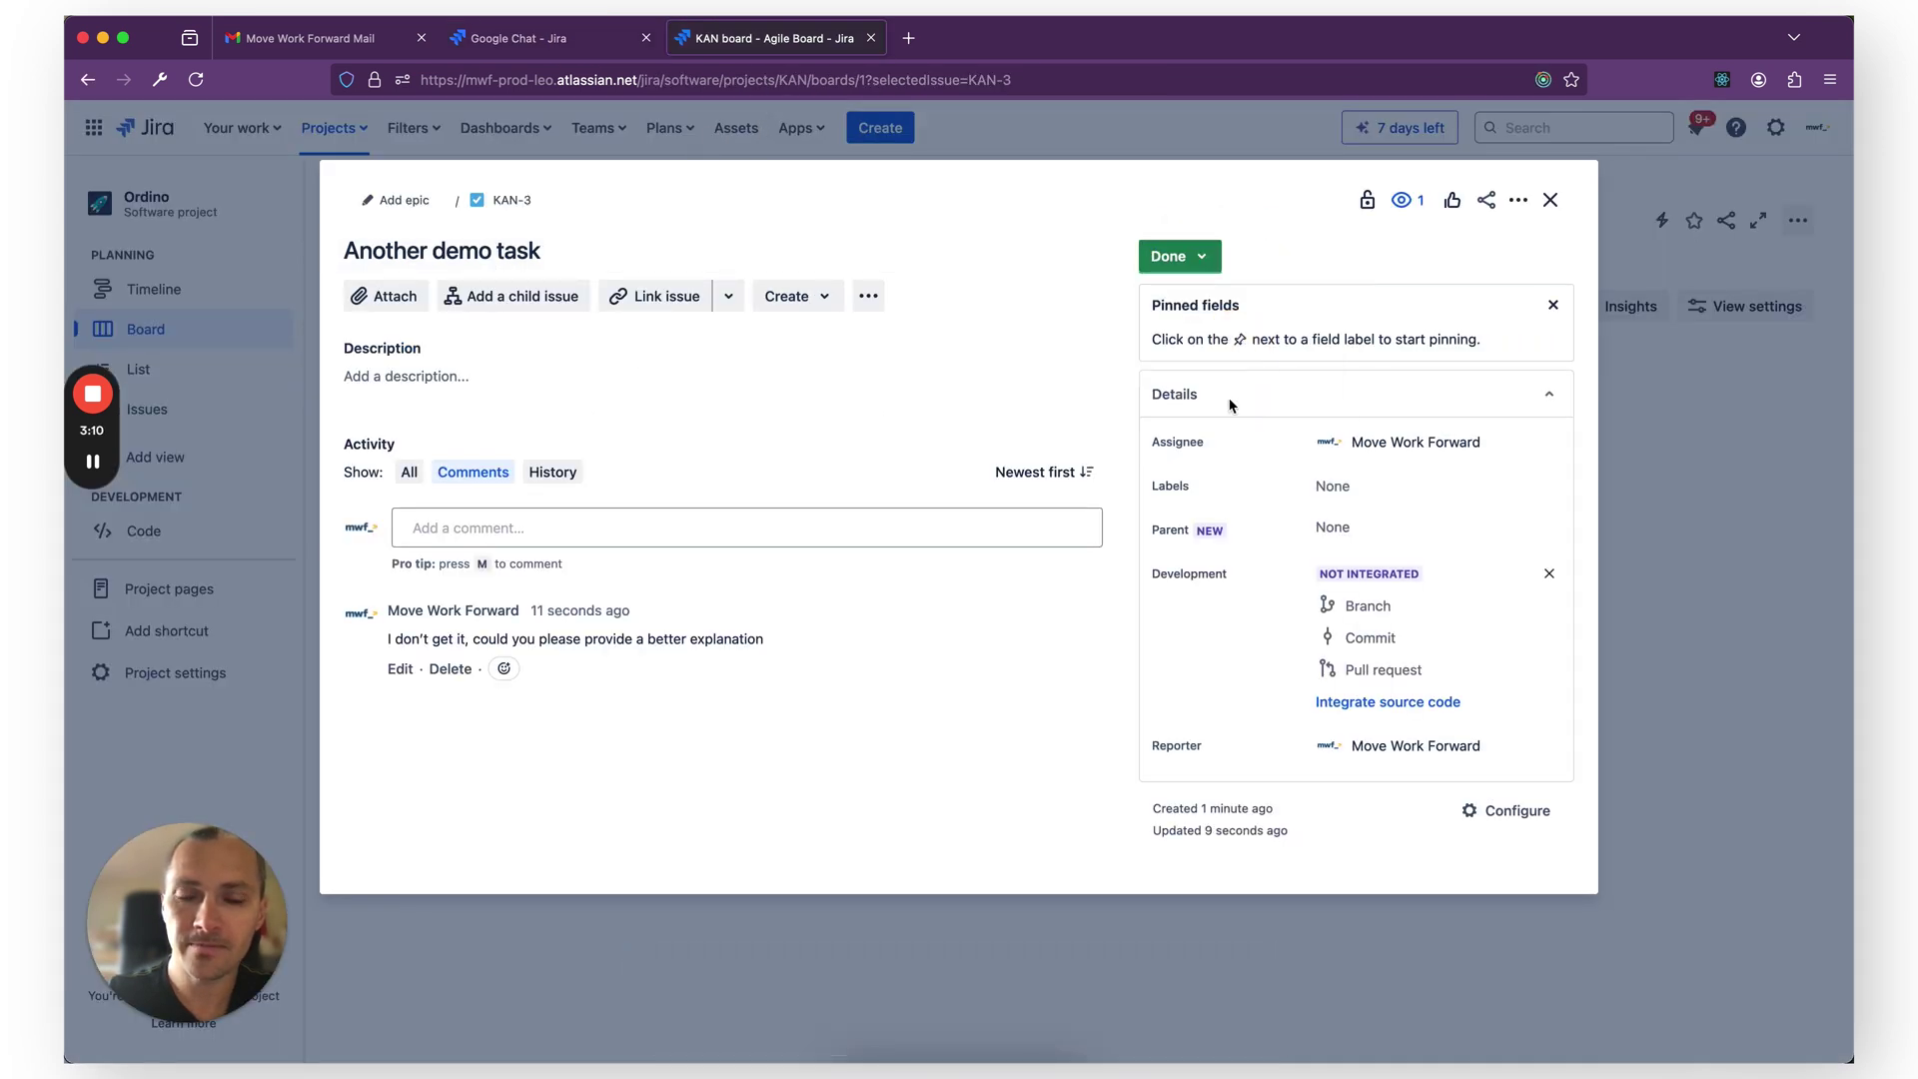
key("ctrl+Tab")
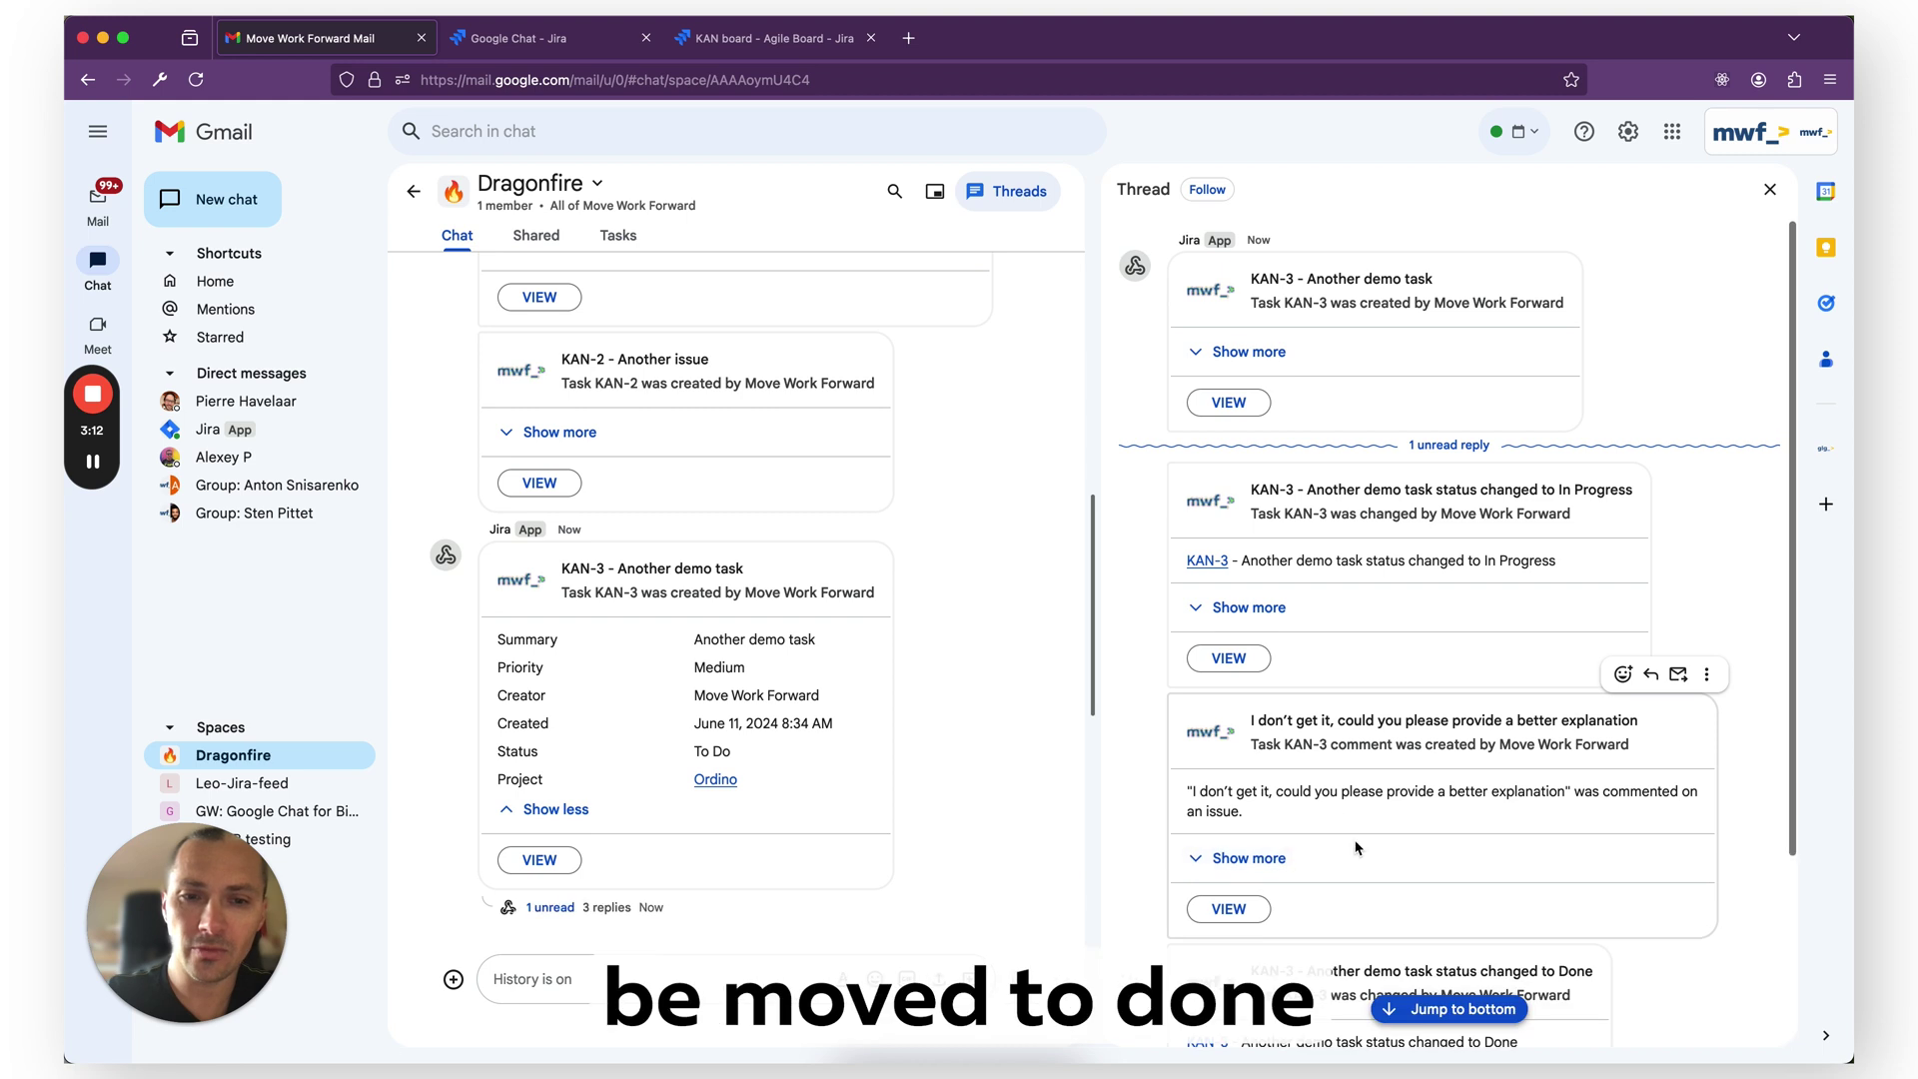
scroll(1357, 847, "down", 2)
- Edit Rule 1 to turn off Use threads and restrict it to the Ordino project
key("ctrl+Tab")
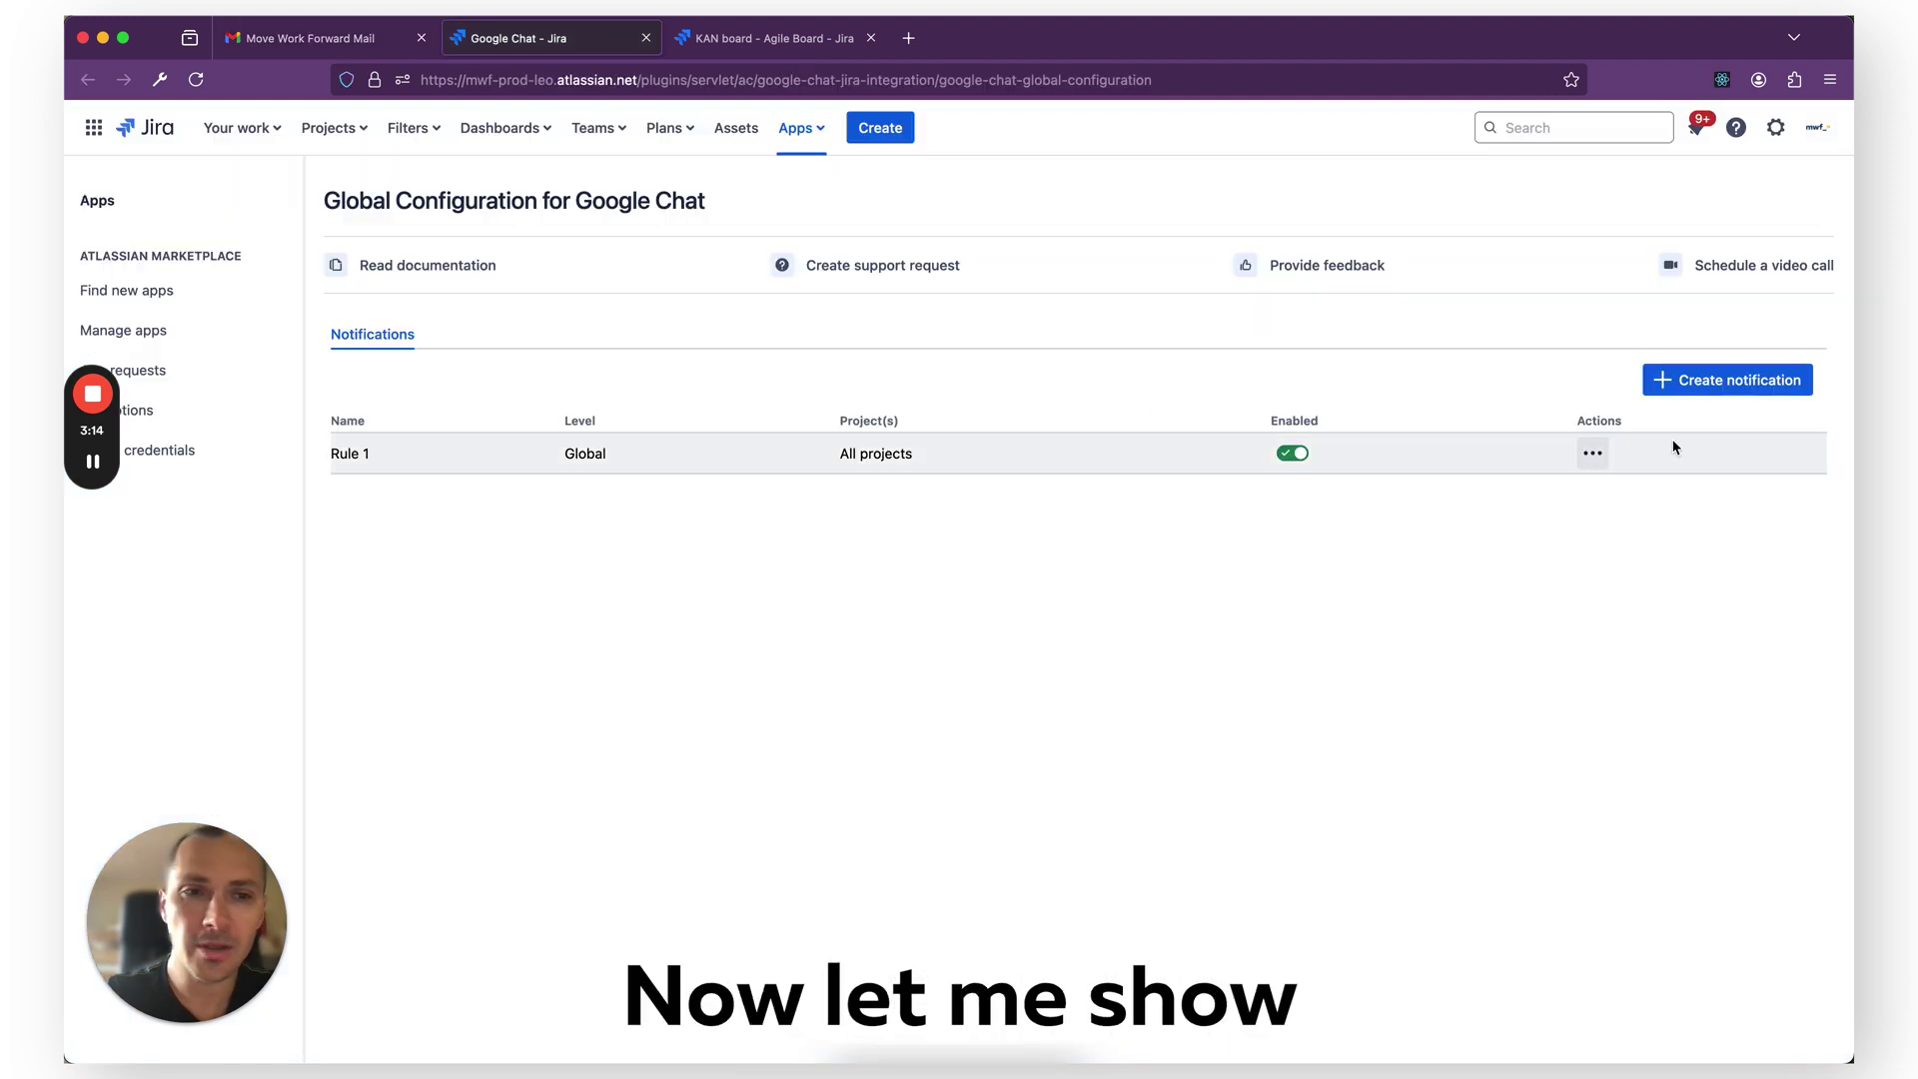
left_click(1592, 453)
left_click(1598, 499)
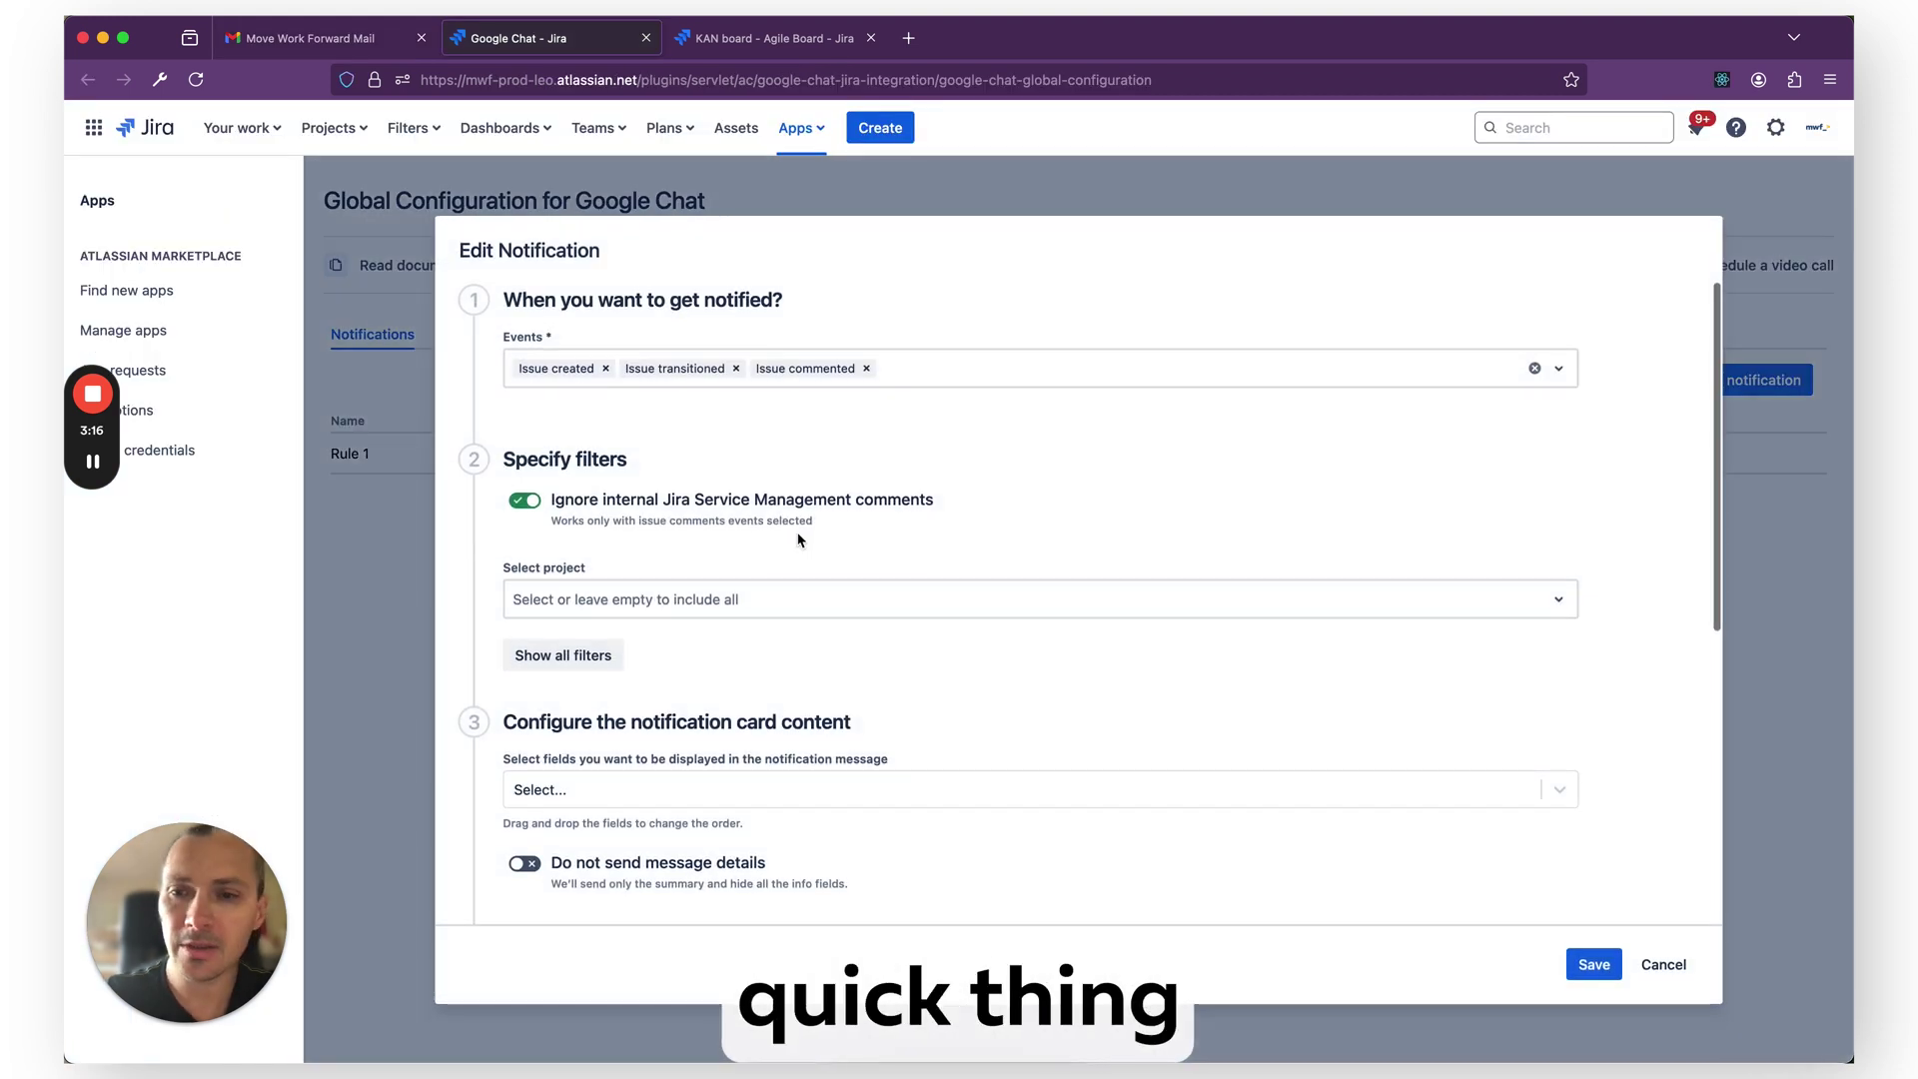
scroll(700, 560, "down", 5)
left_click(522, 691)
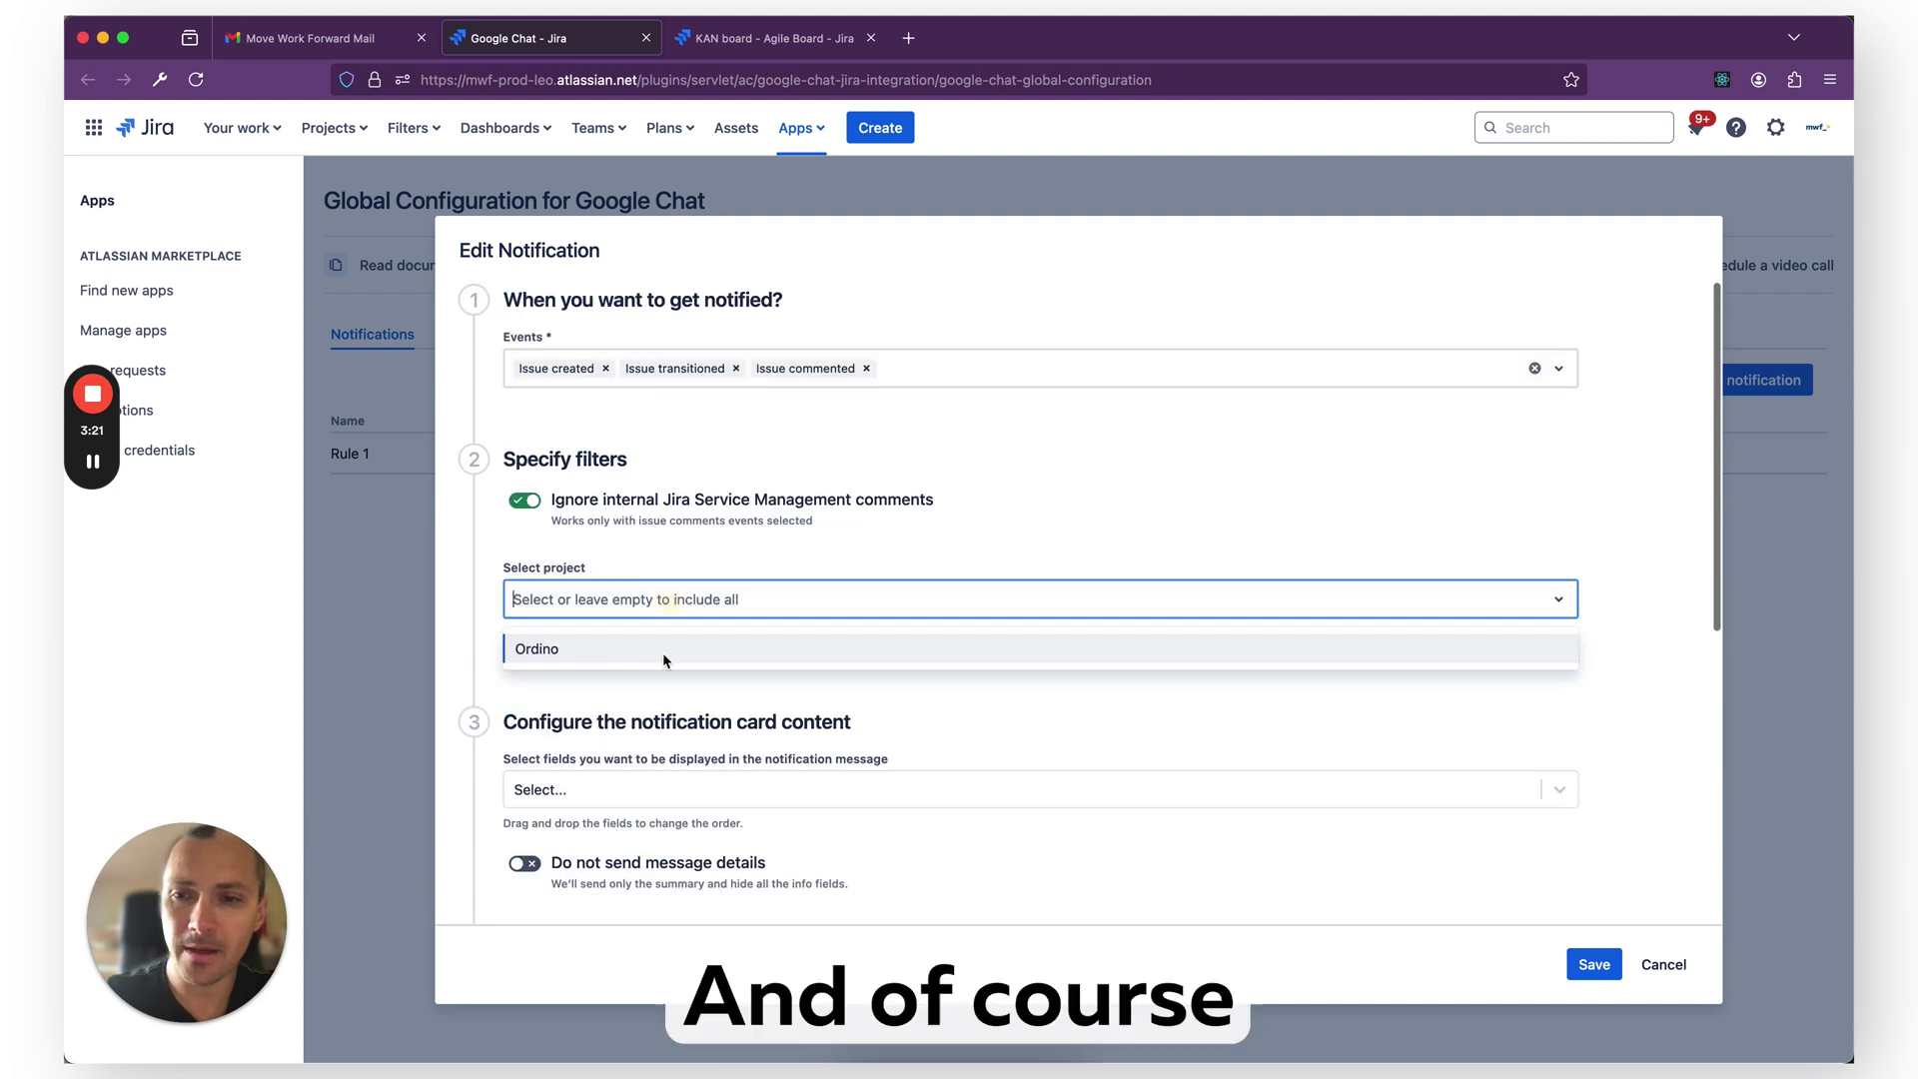
left_click(663, 652)
scroll(685, 685, "down", 5)
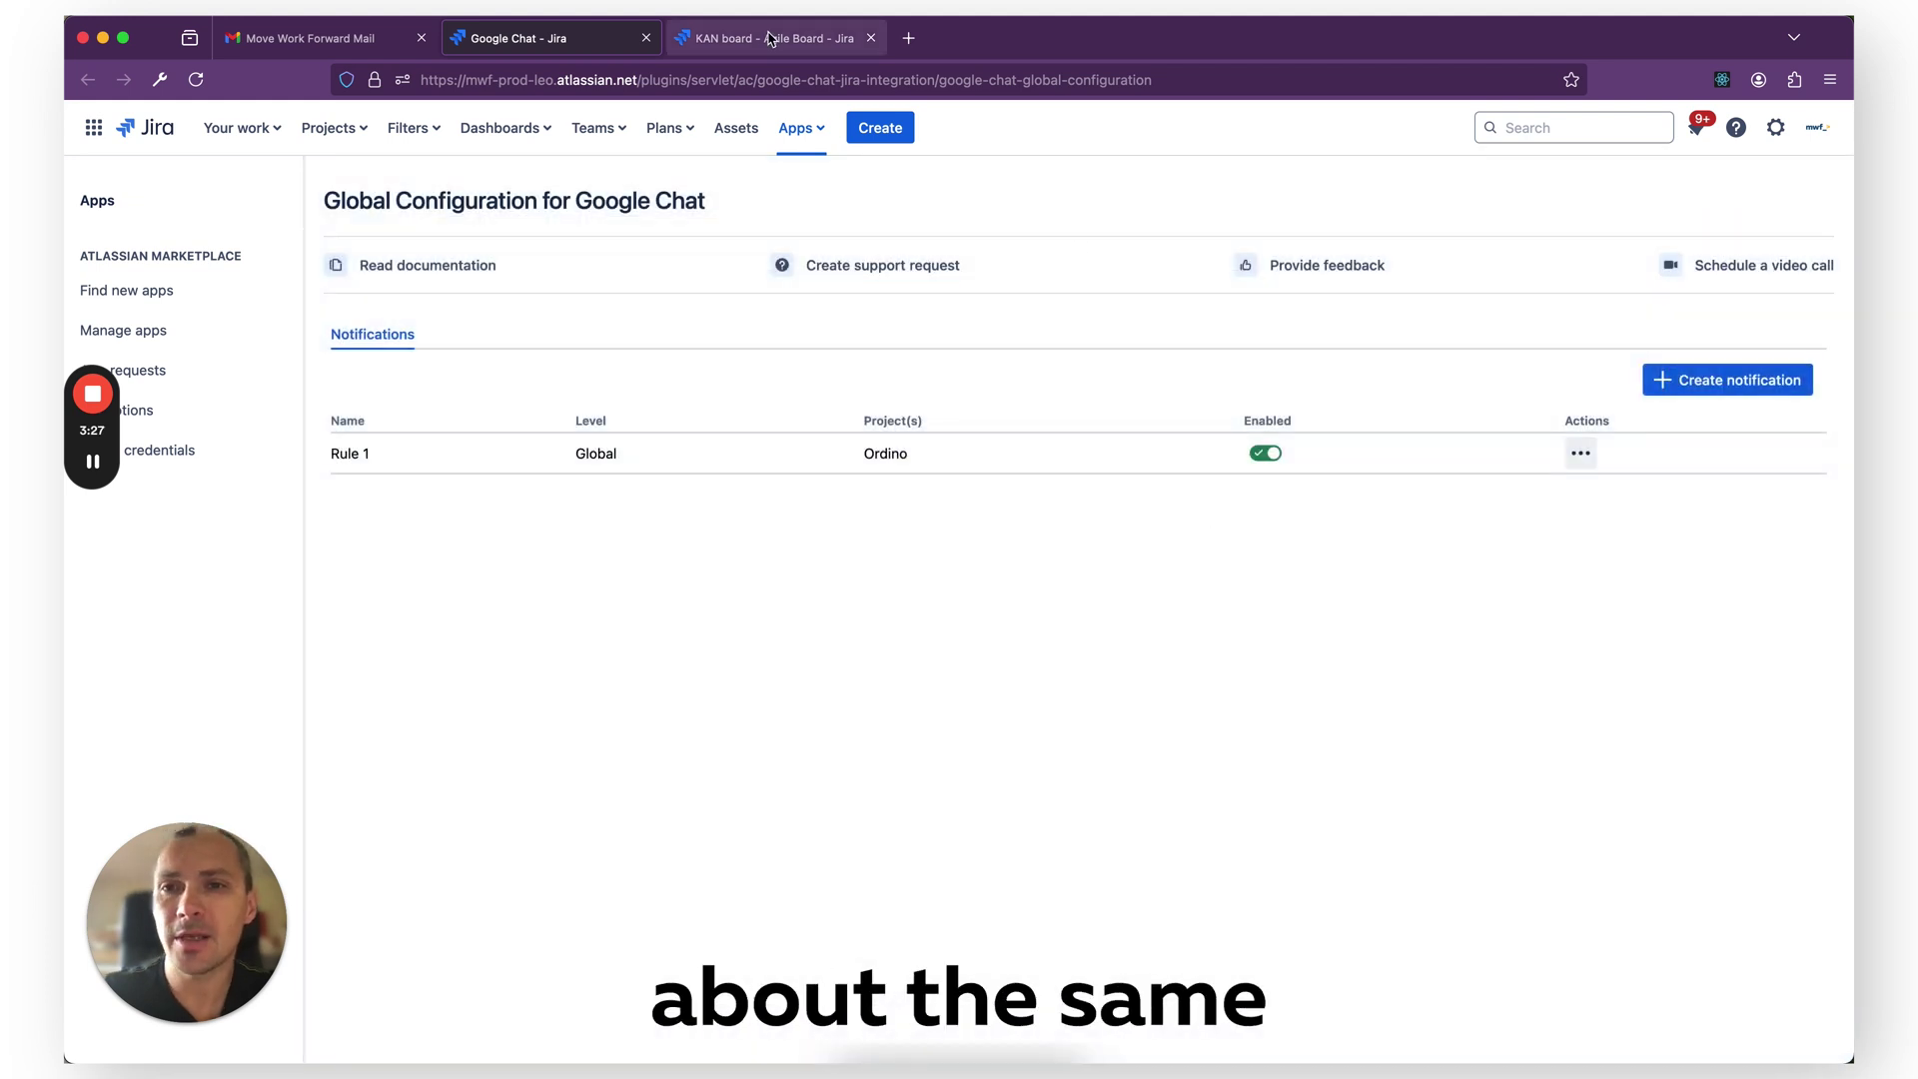
- Move KAN-3 back to To Do and check its unthreaded notification in Dragonfire
left_click(770, 38)
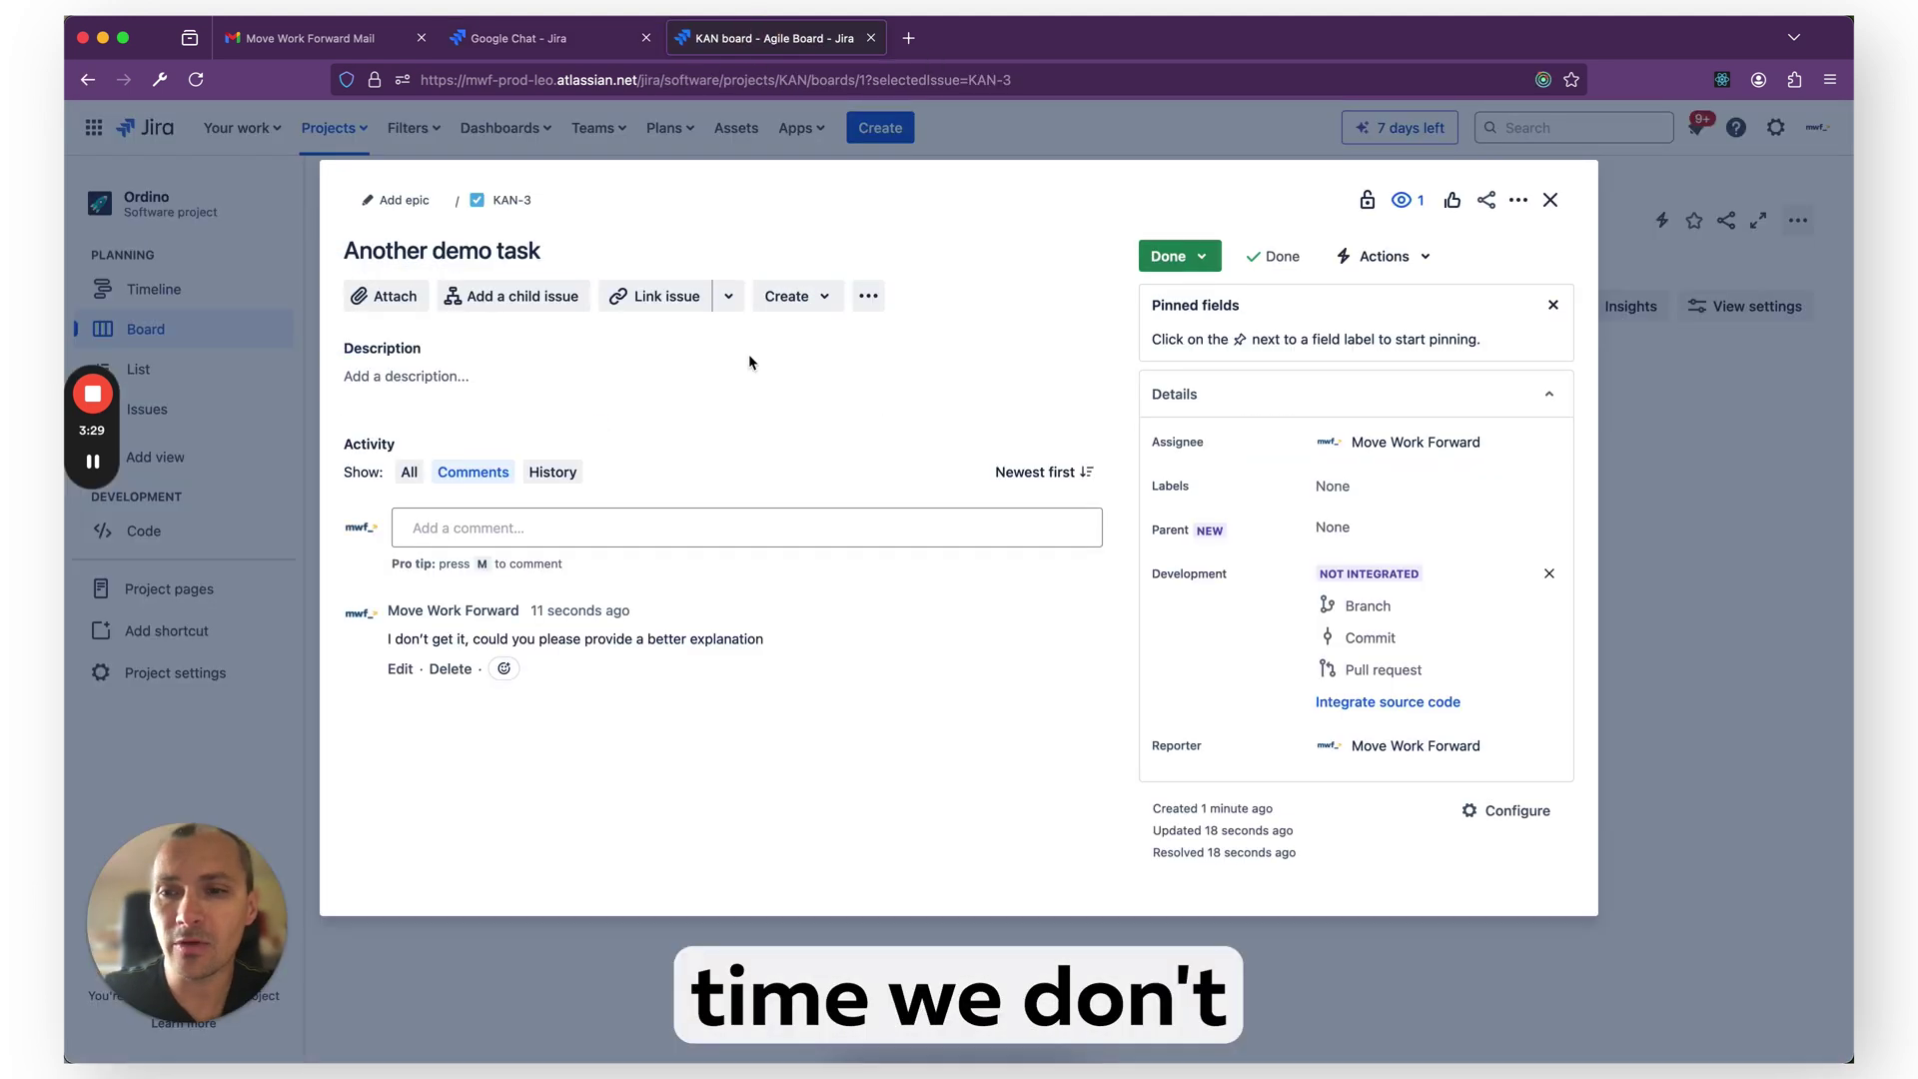
left_click(1194, 254)
left_click(300, 38)
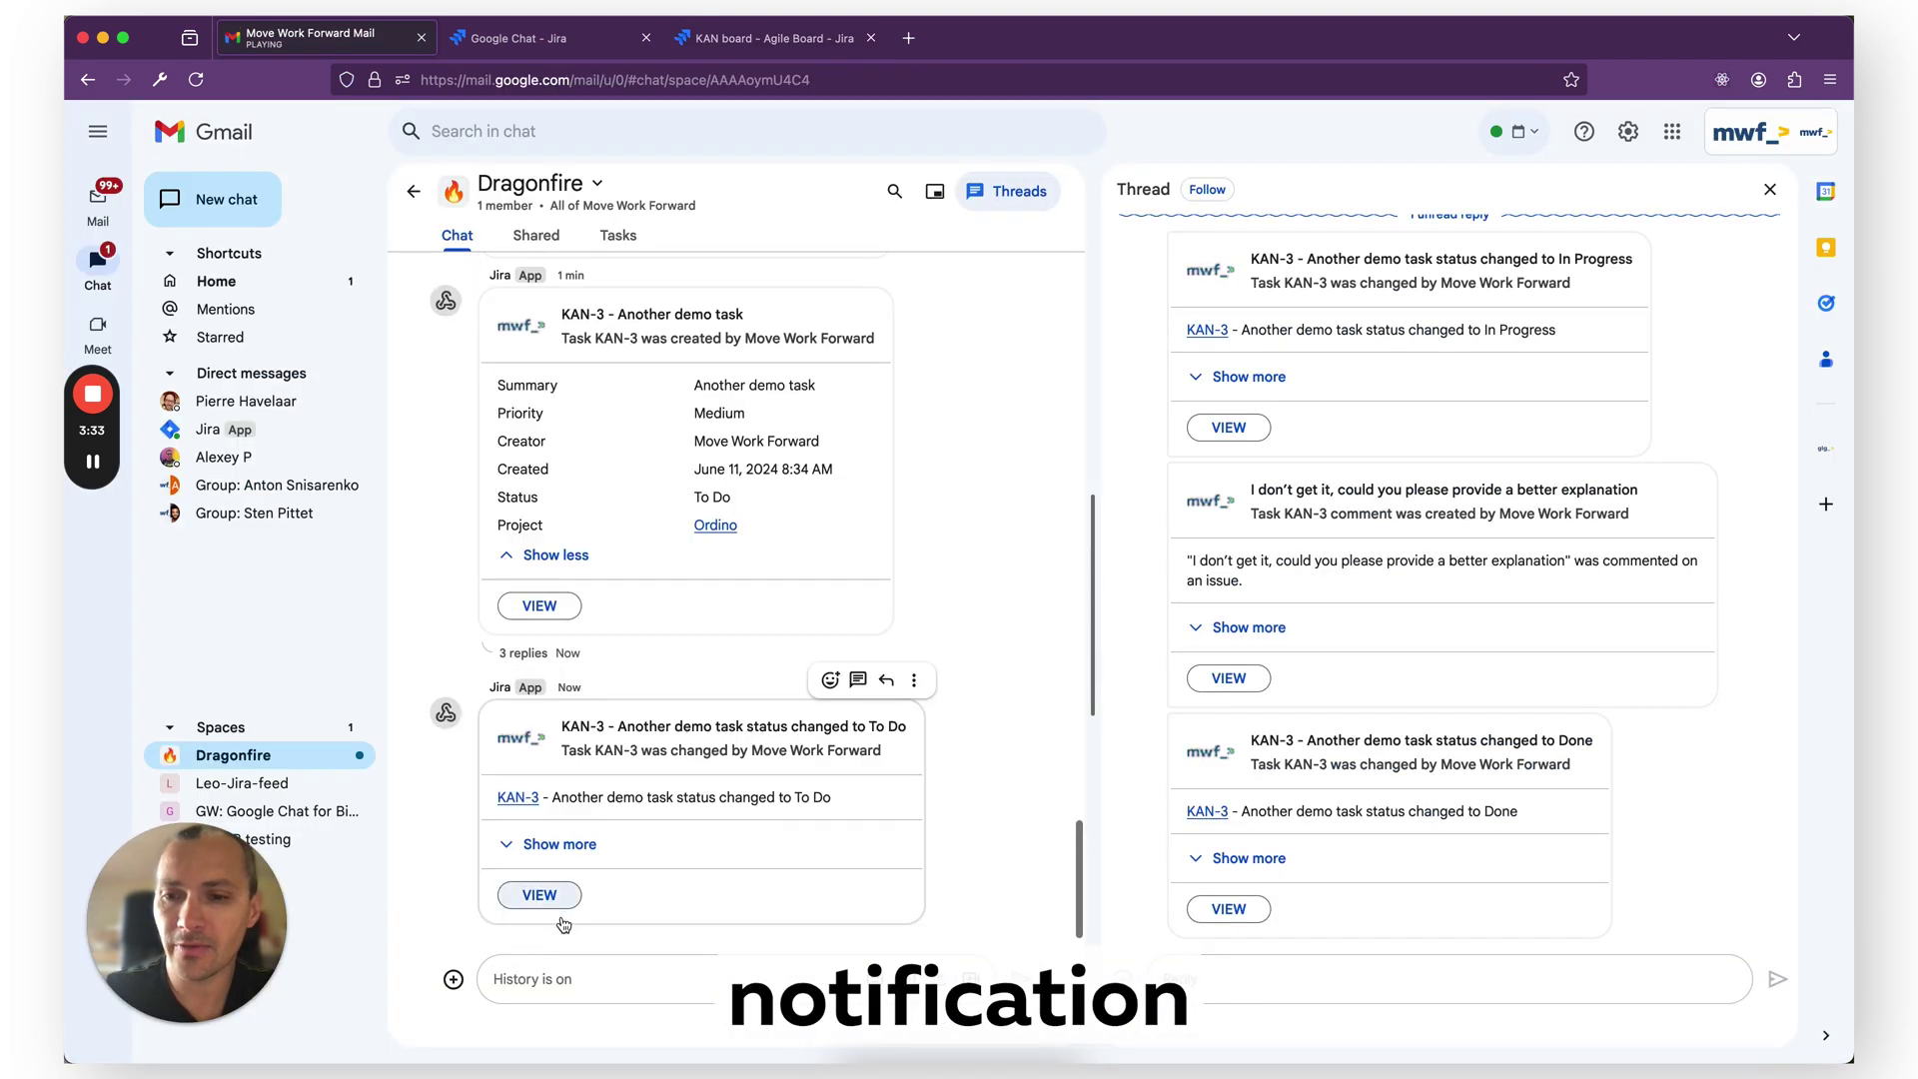
left_click(1769, 188)
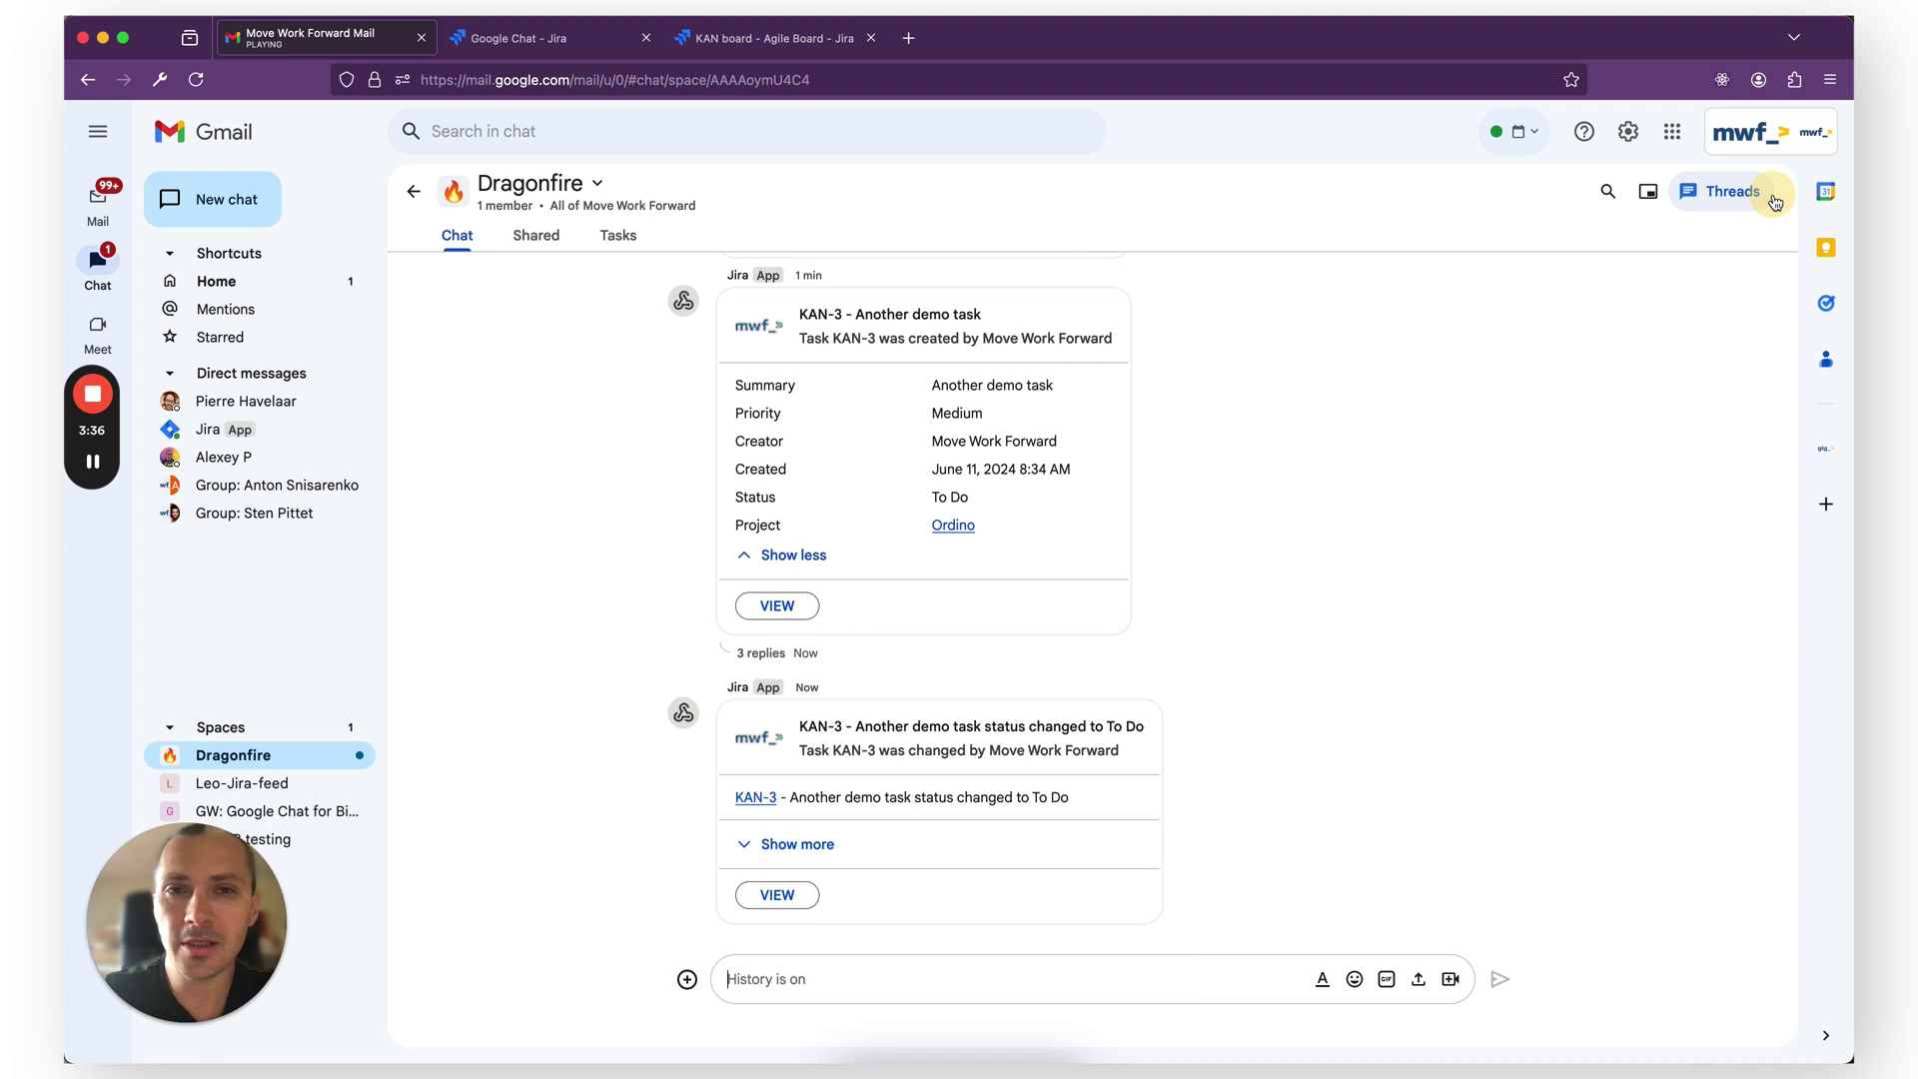
- Set KAN-3 to In Progress and review the new update in the chat
key("super+3")
left_click(1182, 256)
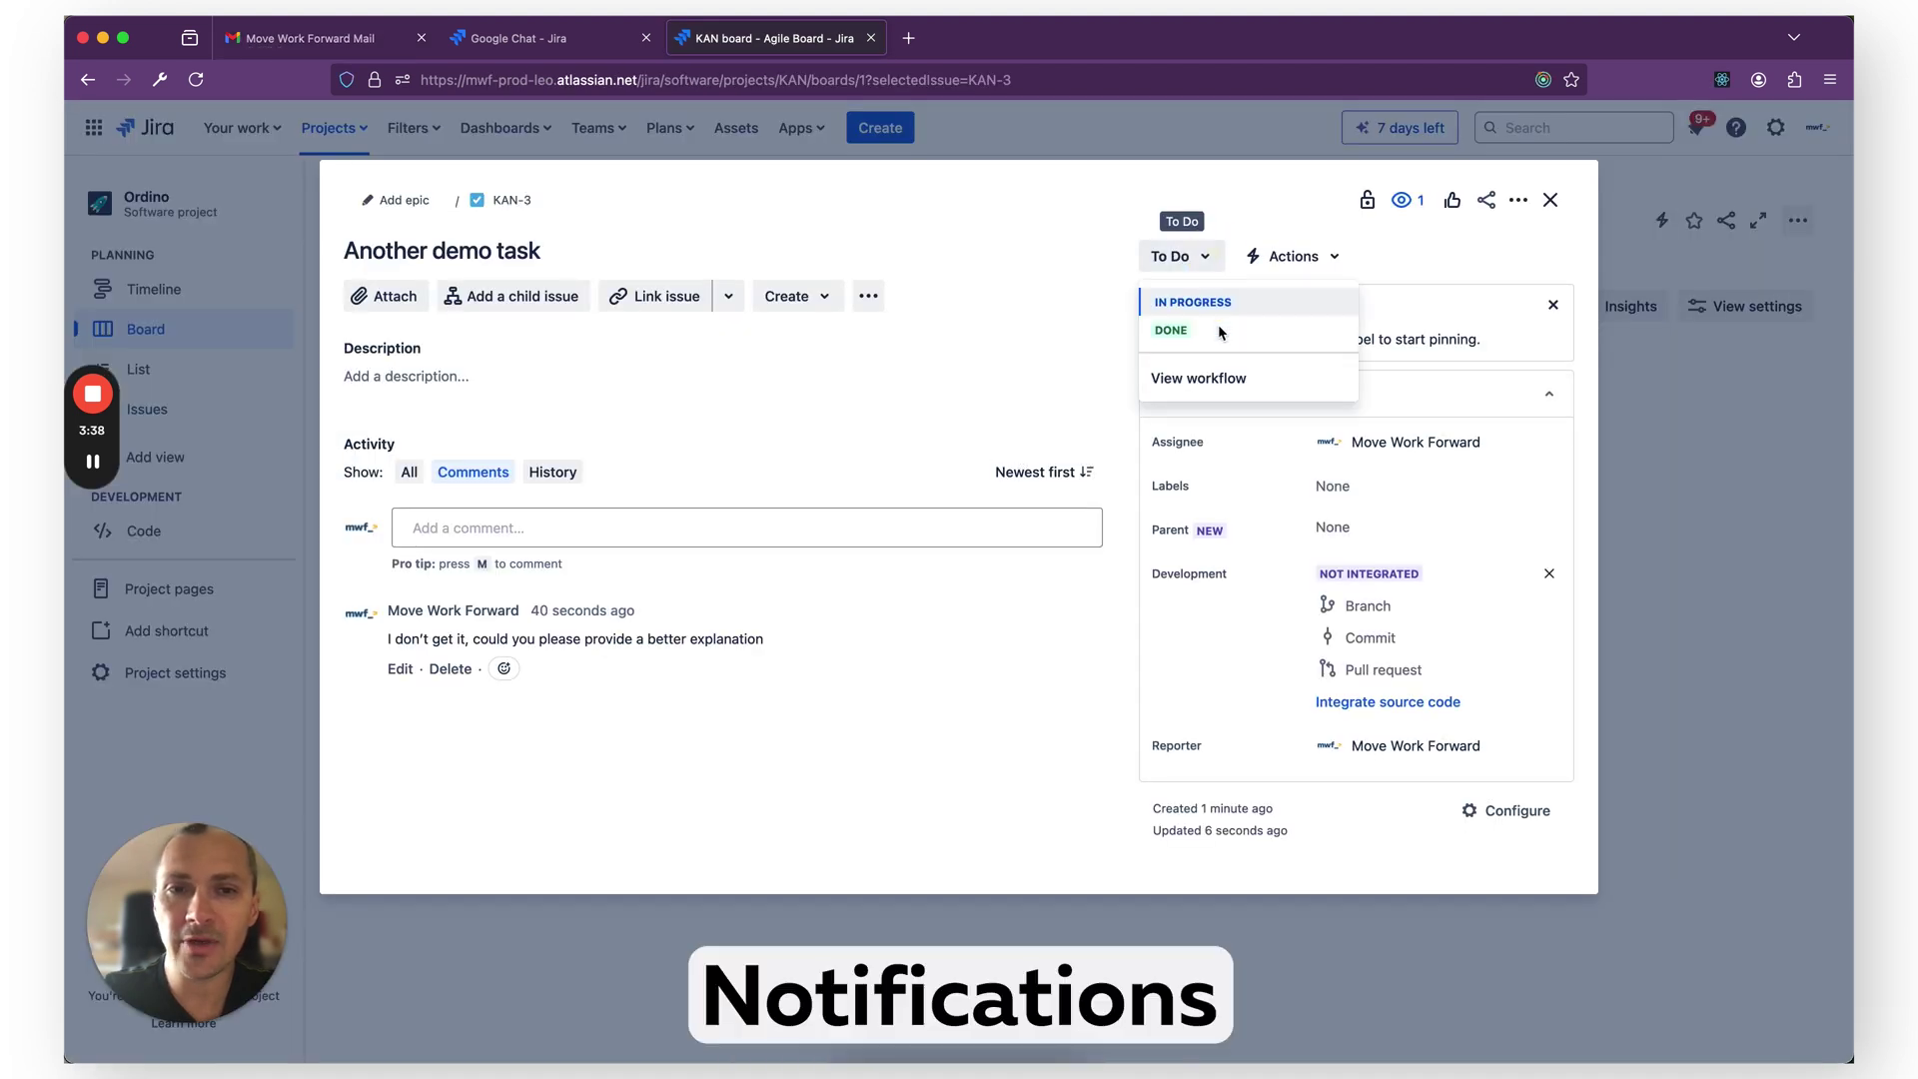
key("super+1")
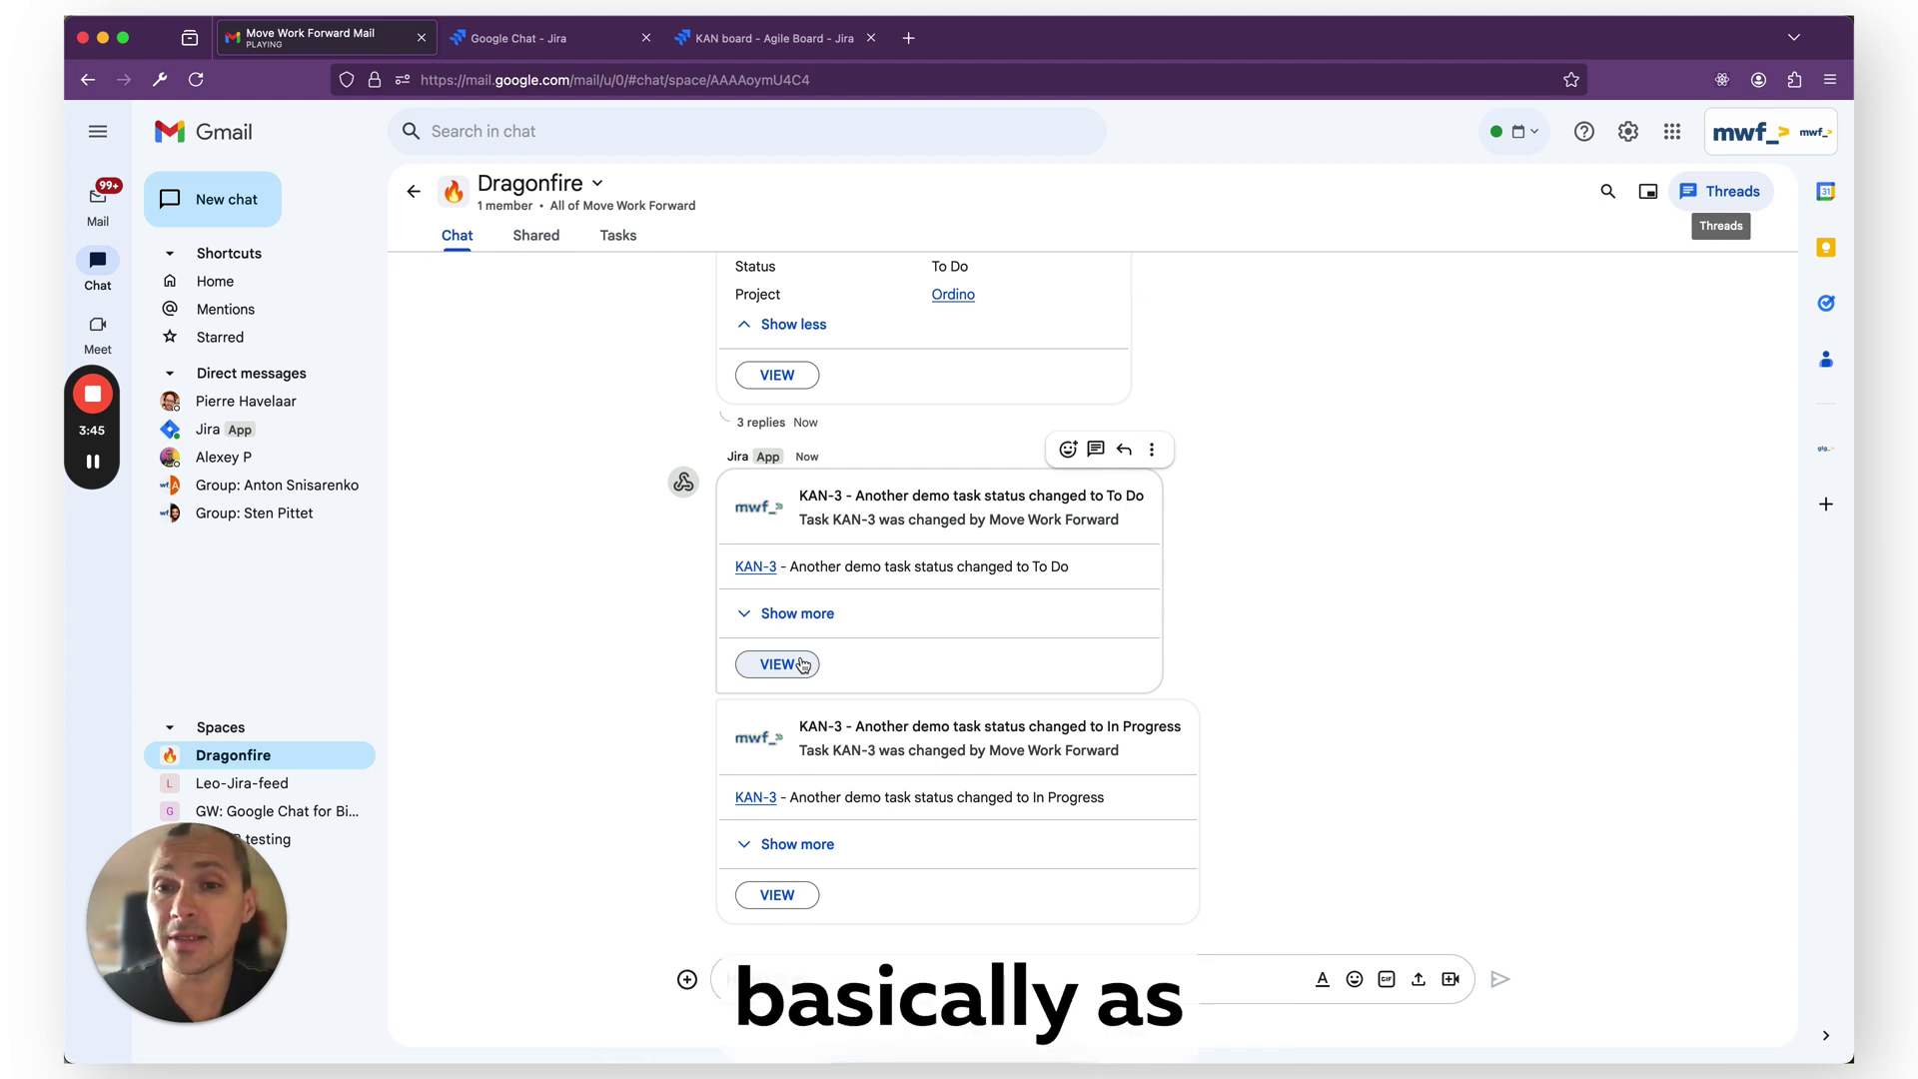
scroll(799, 471, "up", 3)
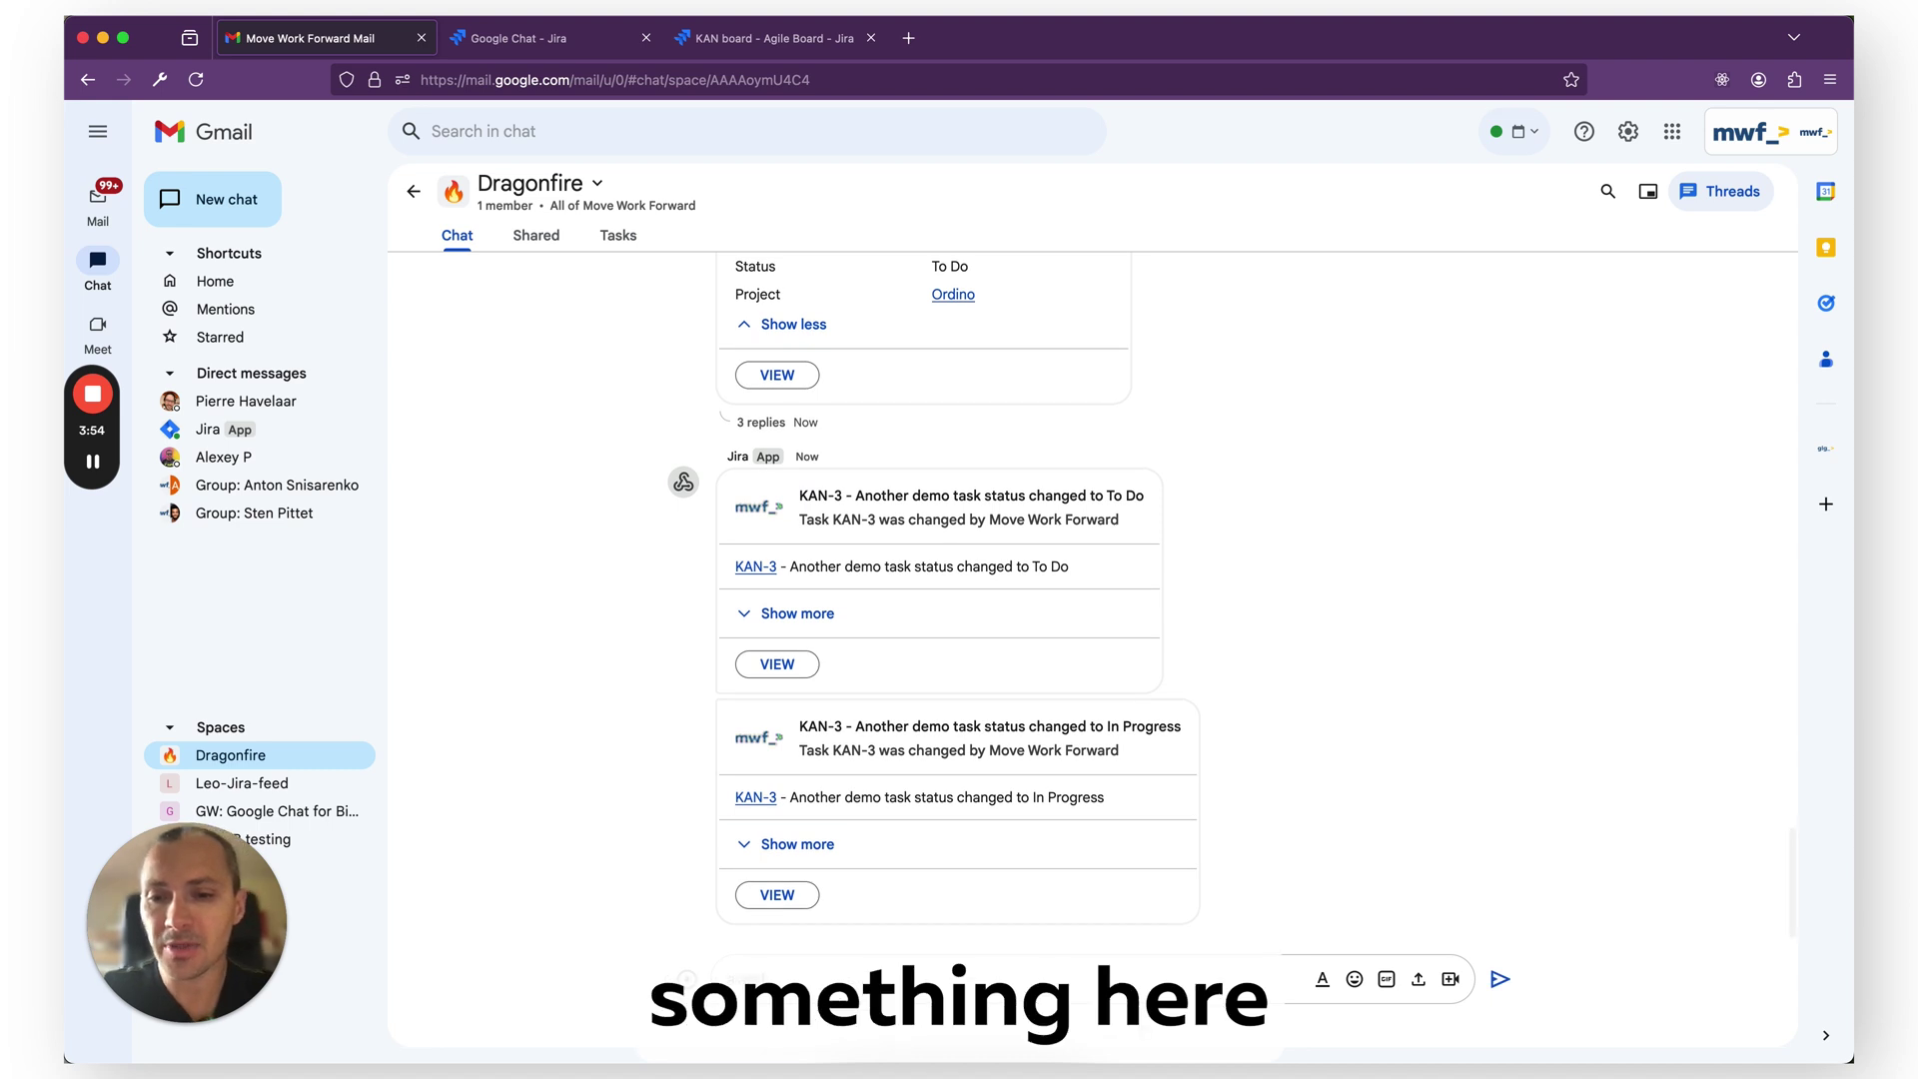
- Set KAN-3 to Done and return to Jira's Google Chat global configuration
key("ctrl+Tab")
key("ctrl+Tab")
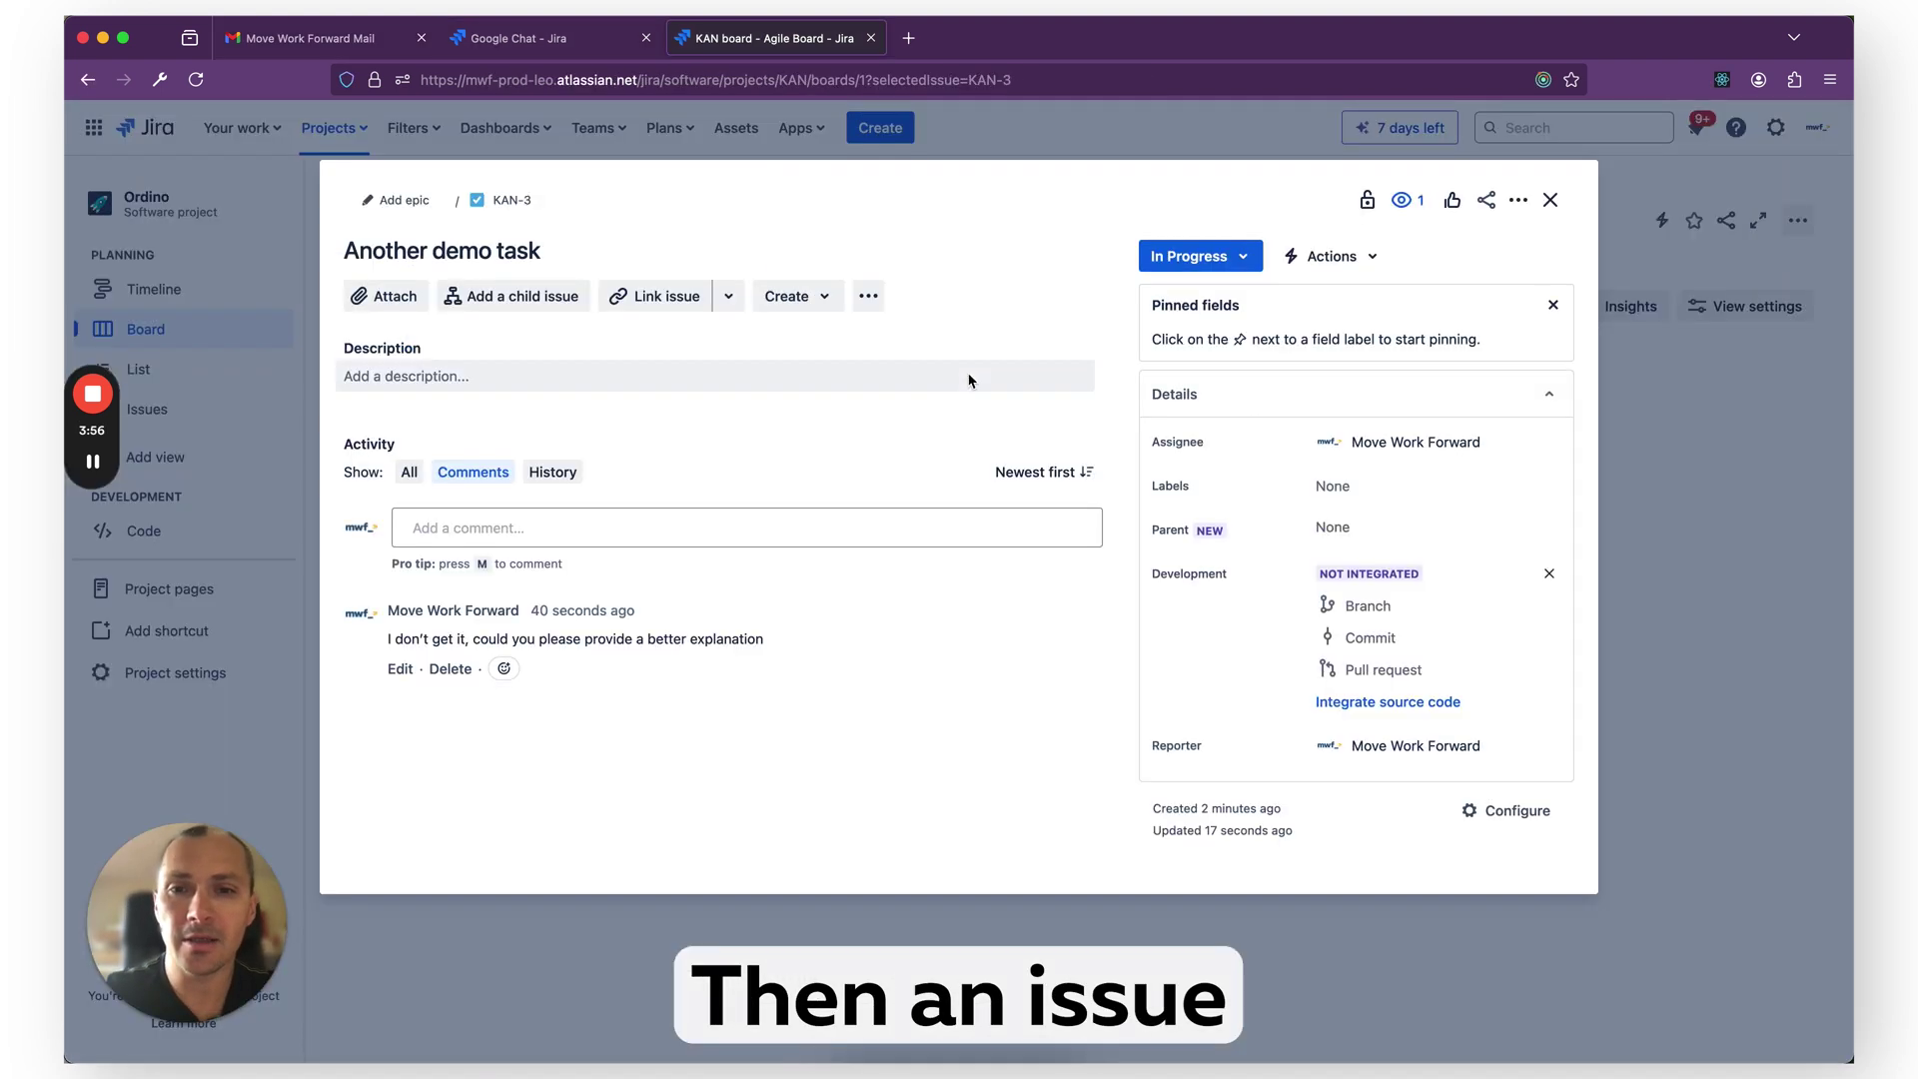
left_click(1198, 256)
left_click(1210, 328)
key("ctrl+Tab")
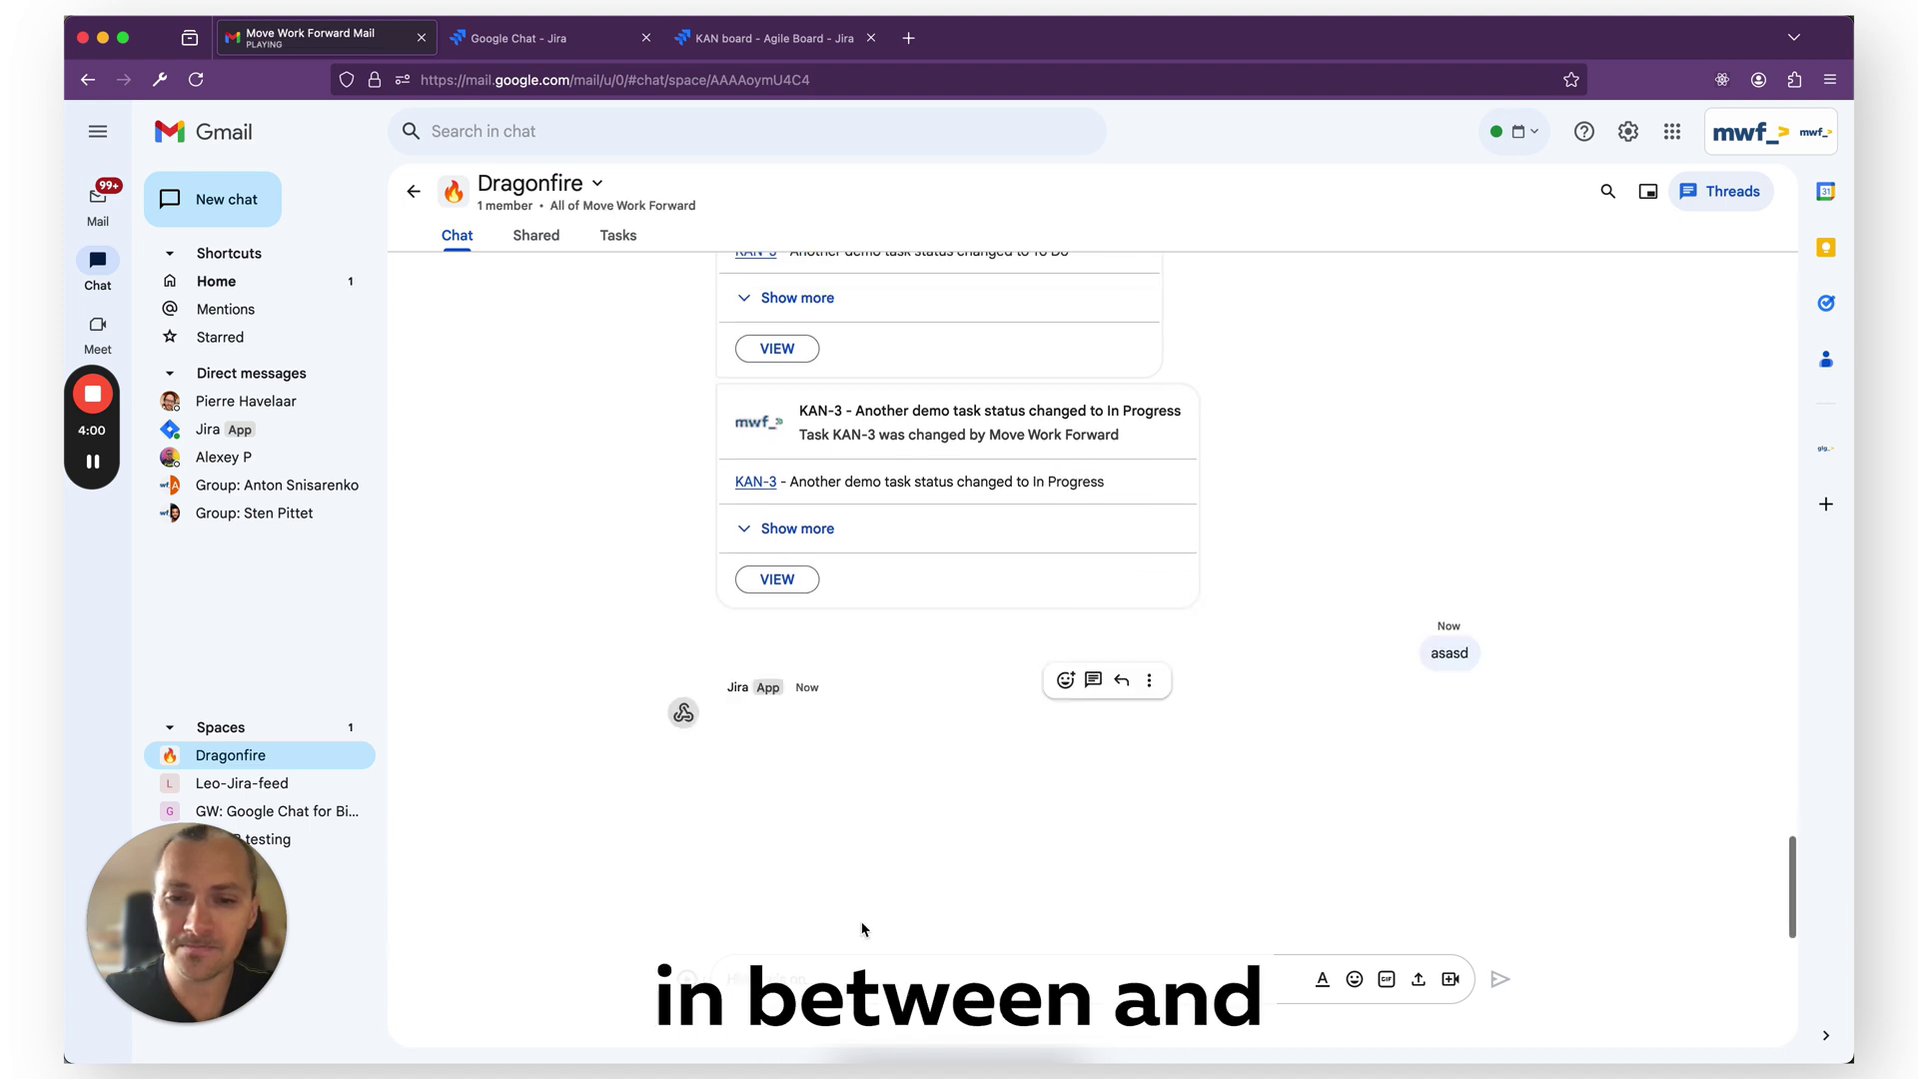
type("as")
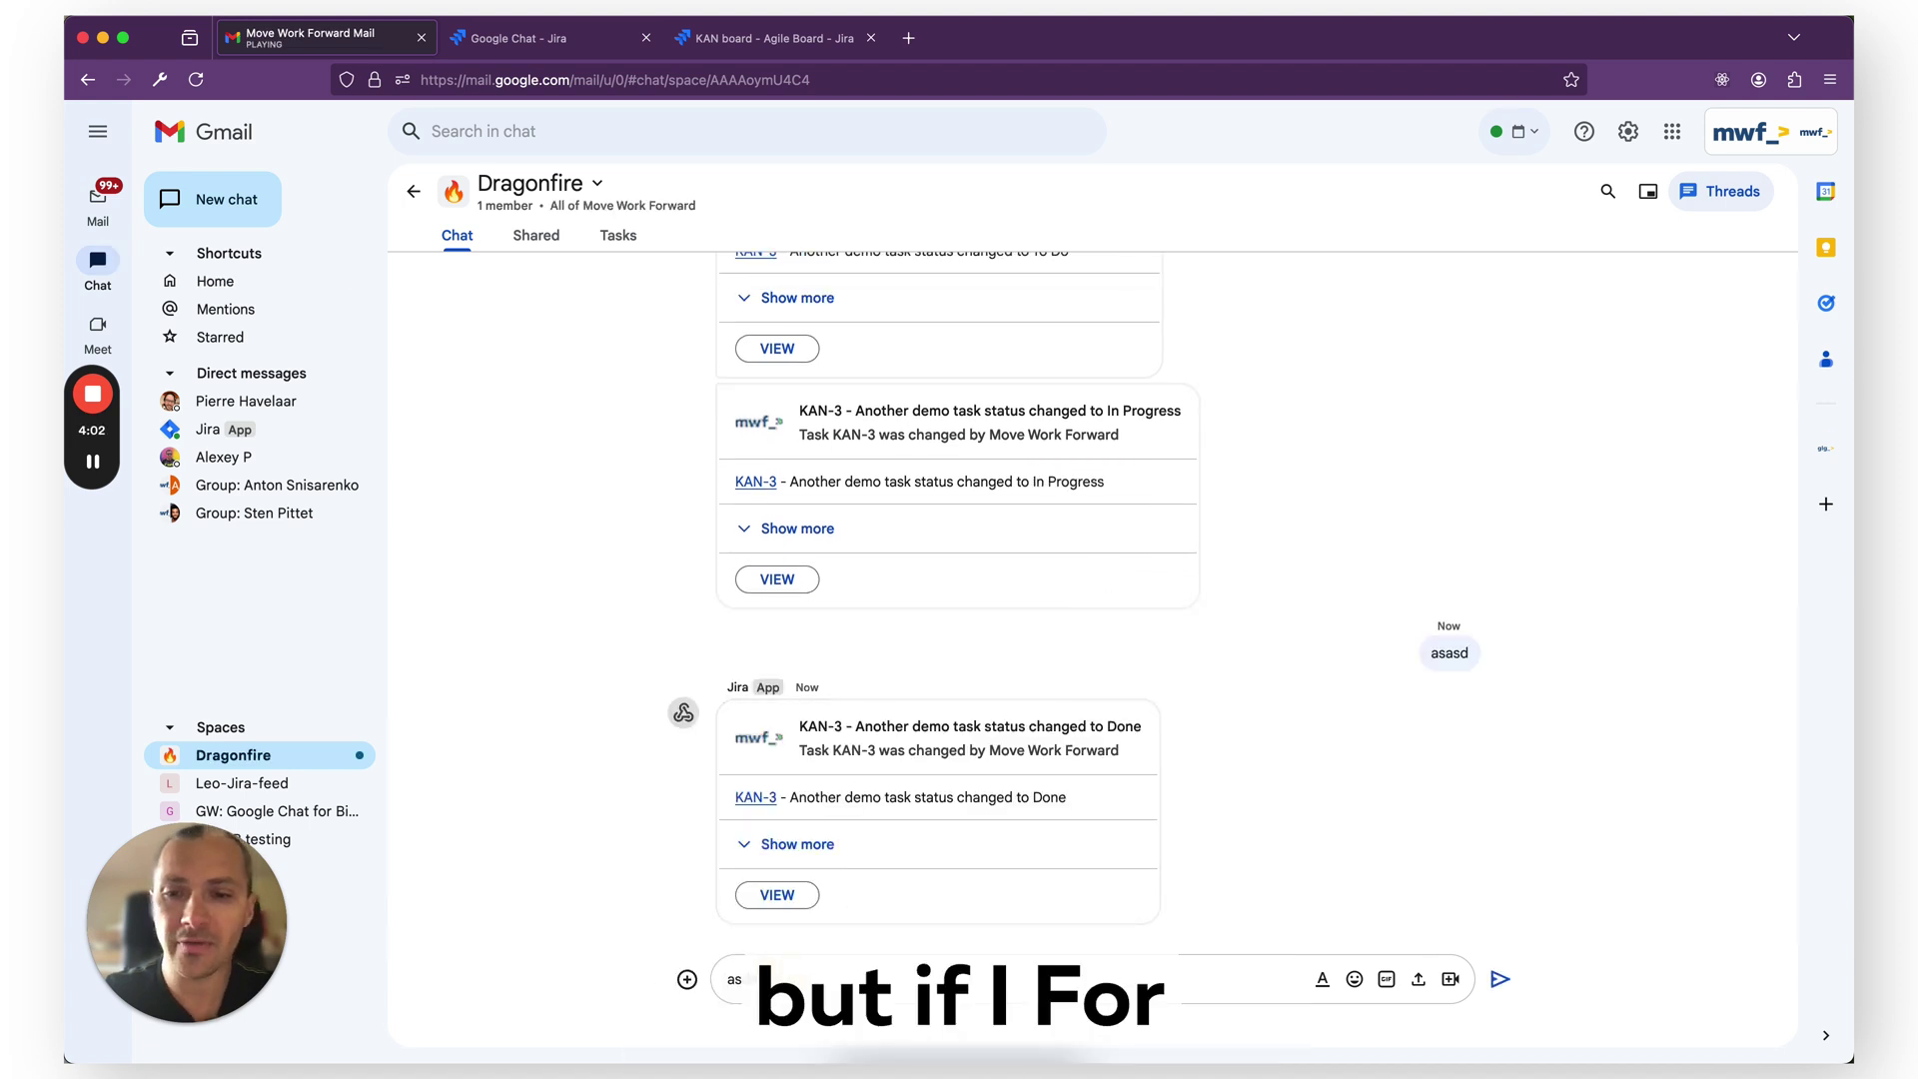
key("ctrl+Tab")
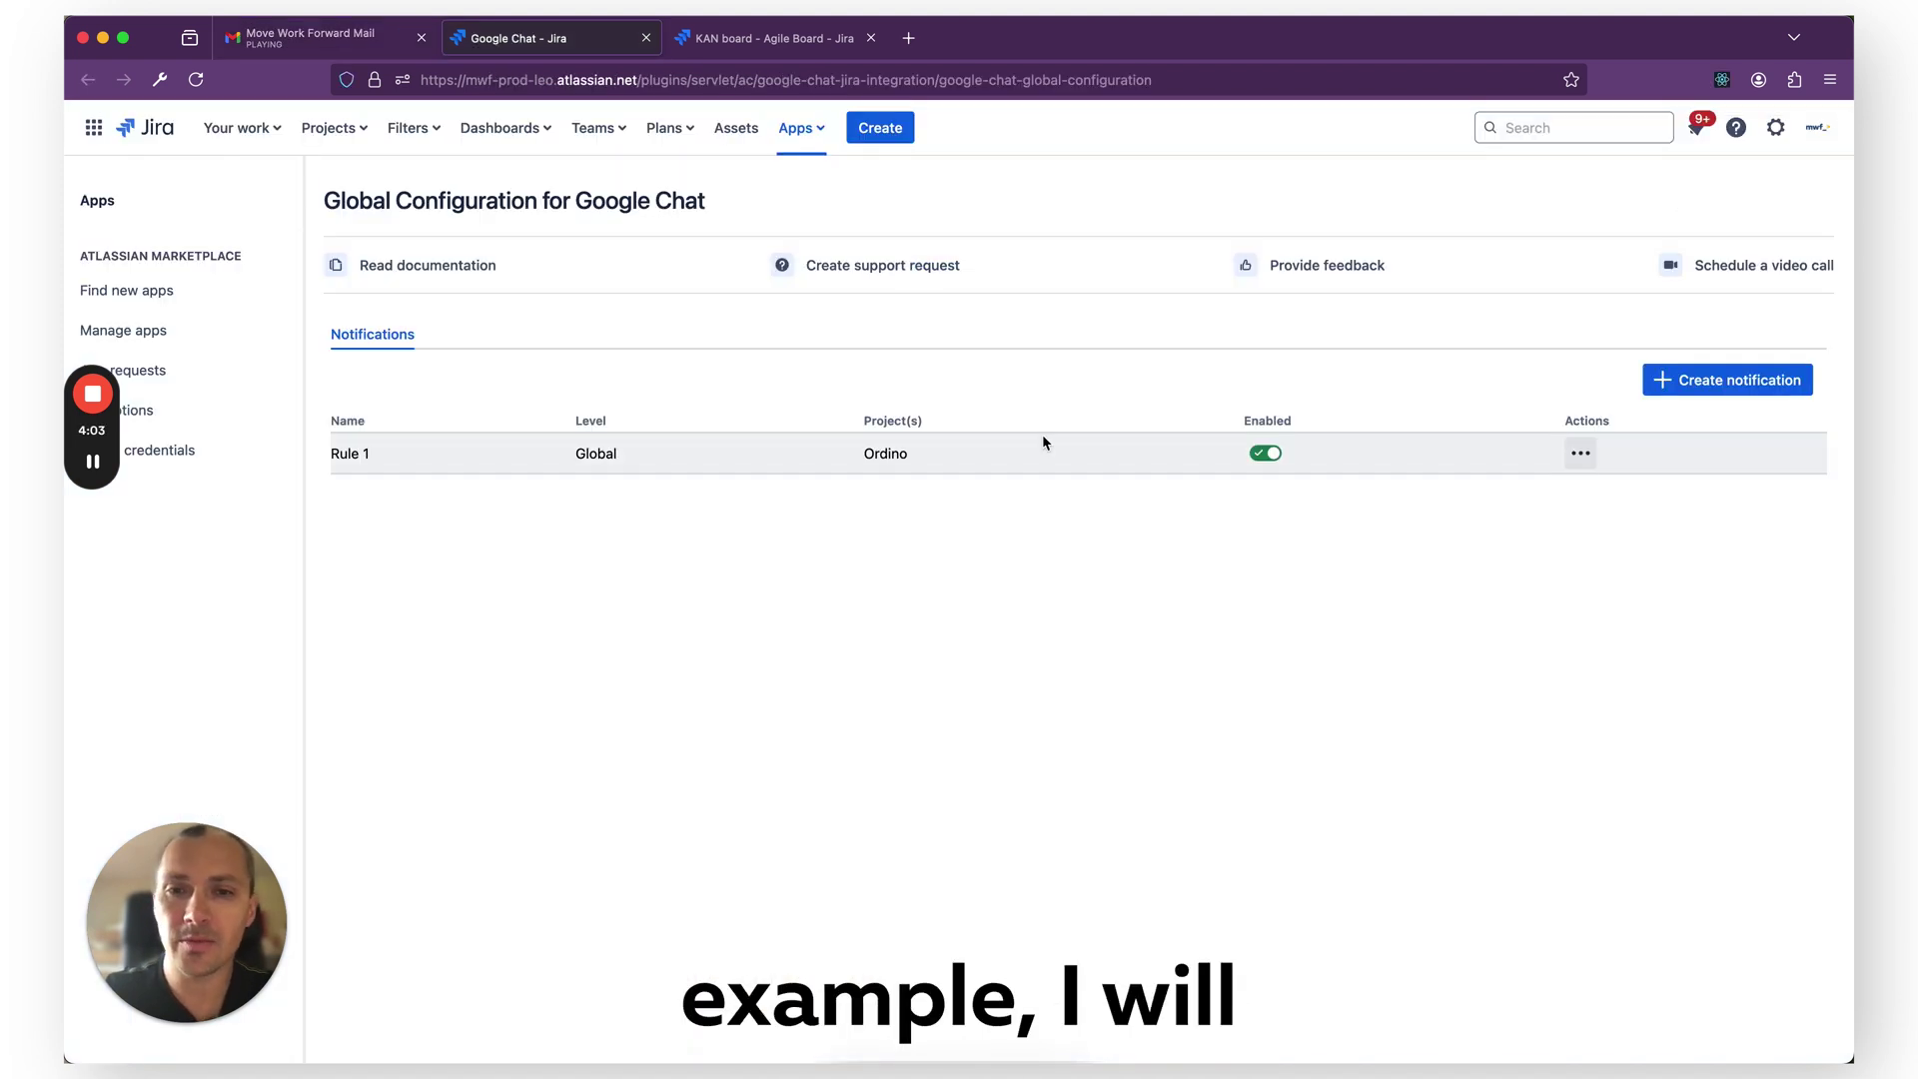
- Edit Rule 1, switch on Use threads, and add Summary and Assignee as card fields
left_click(1576, 457)
left_click(524, 443)
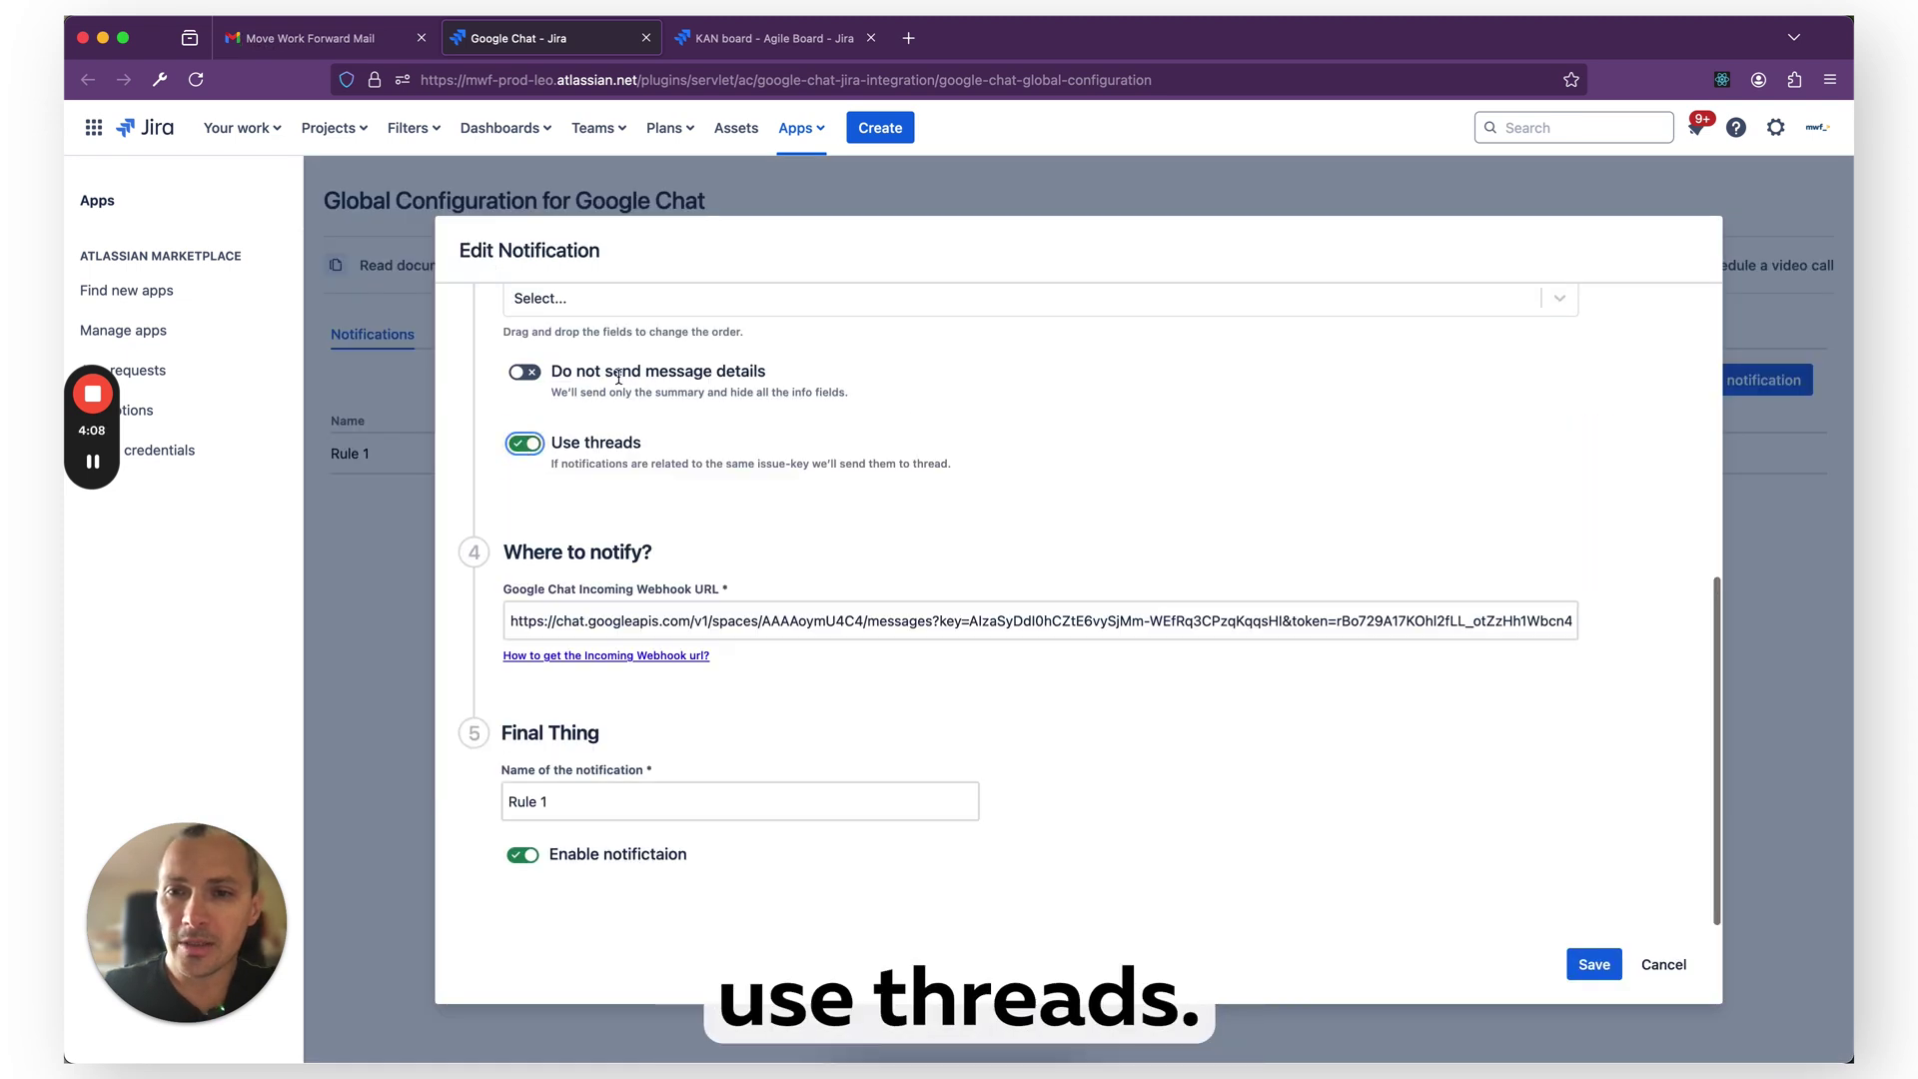
scroll(833, 527, "up", 3)
left_click(843, 494)
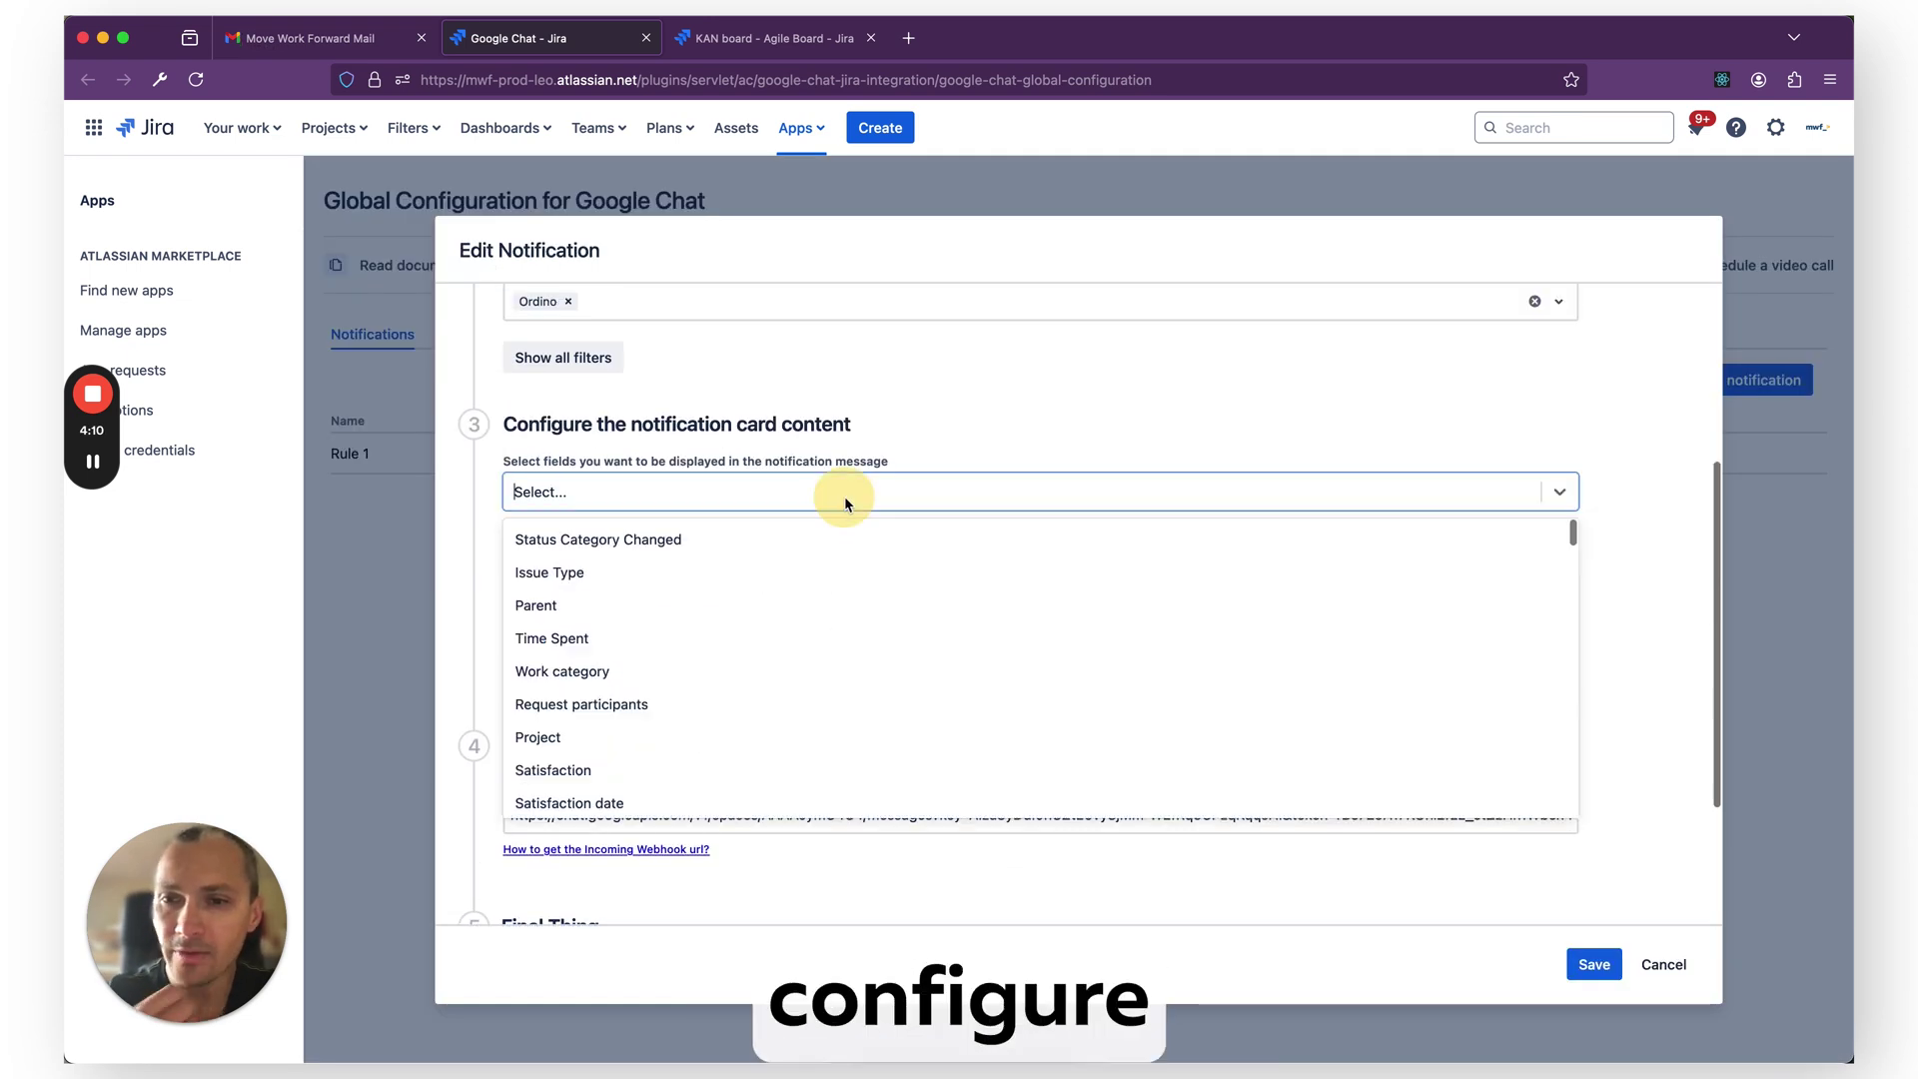
type("sum")
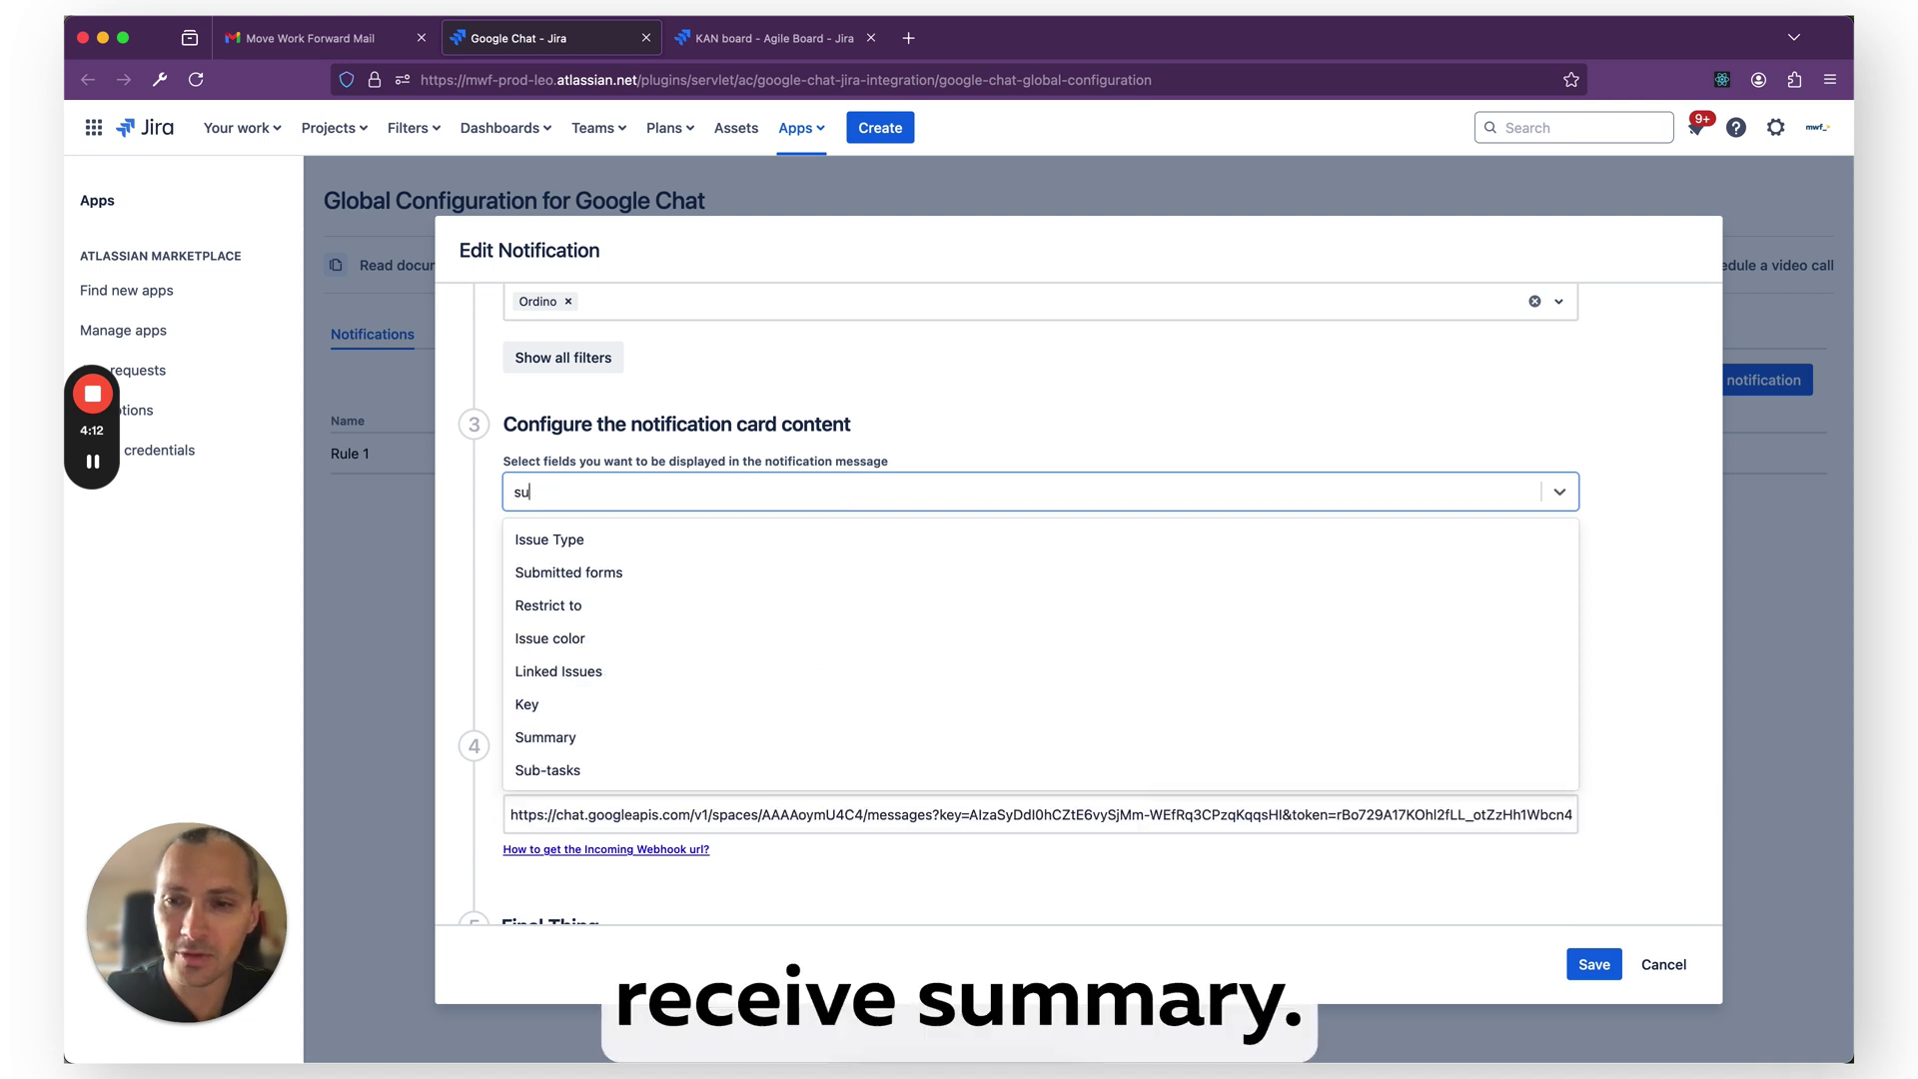
left_click(812, 534)
left_click(794, 494)
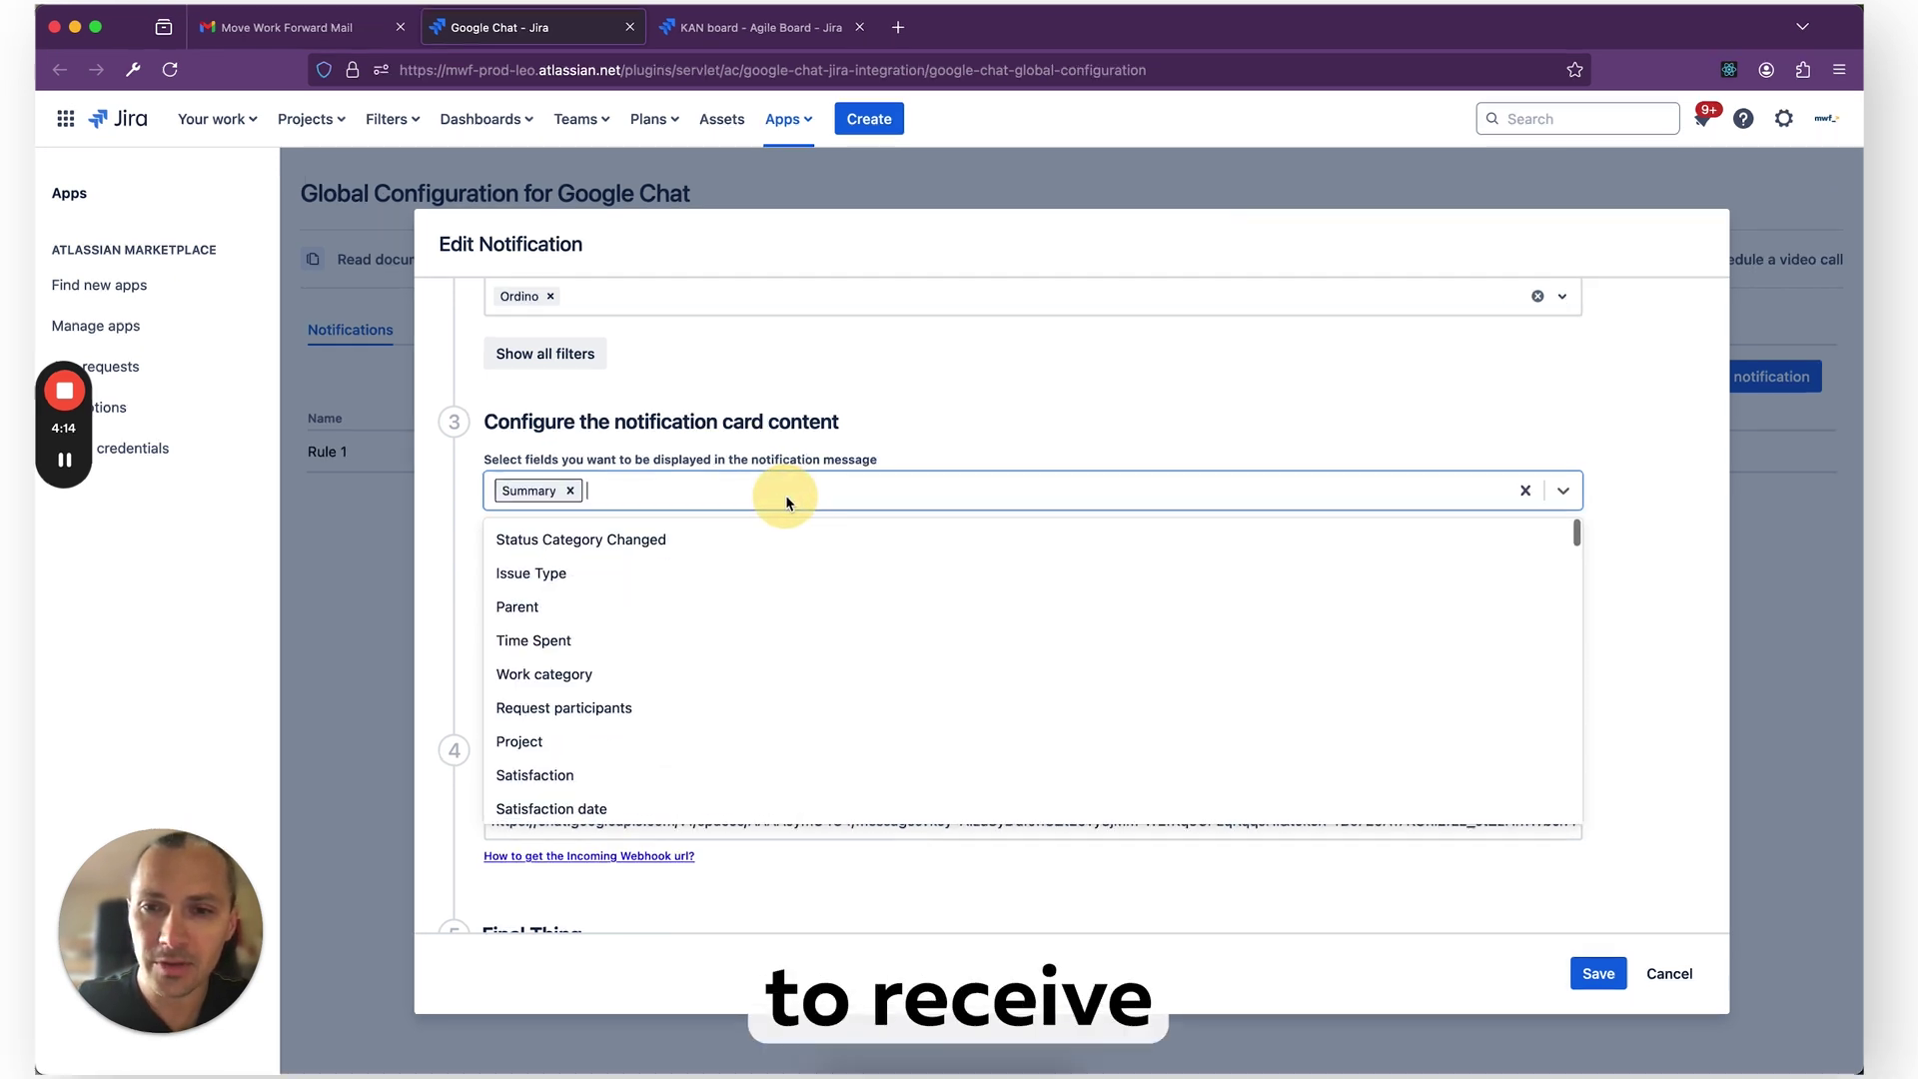
type("assi")
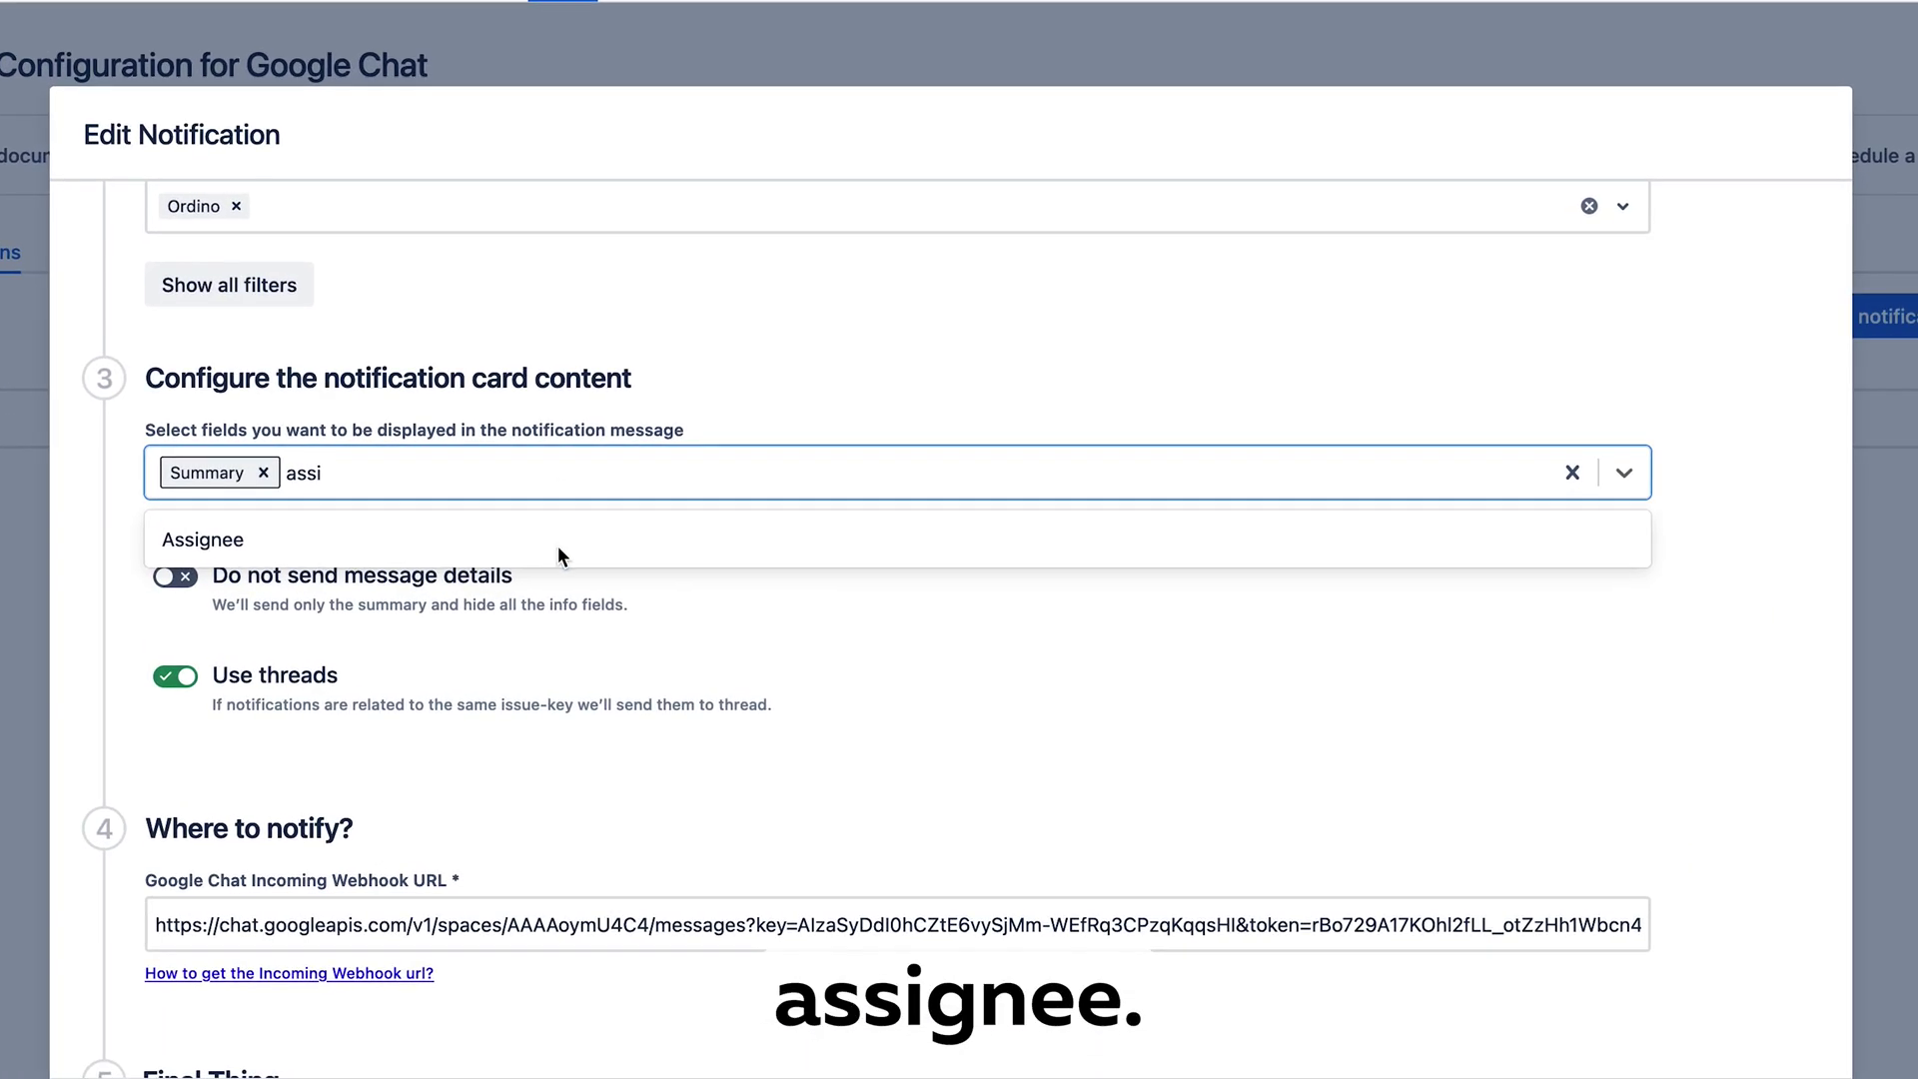
left_click(558, 545)
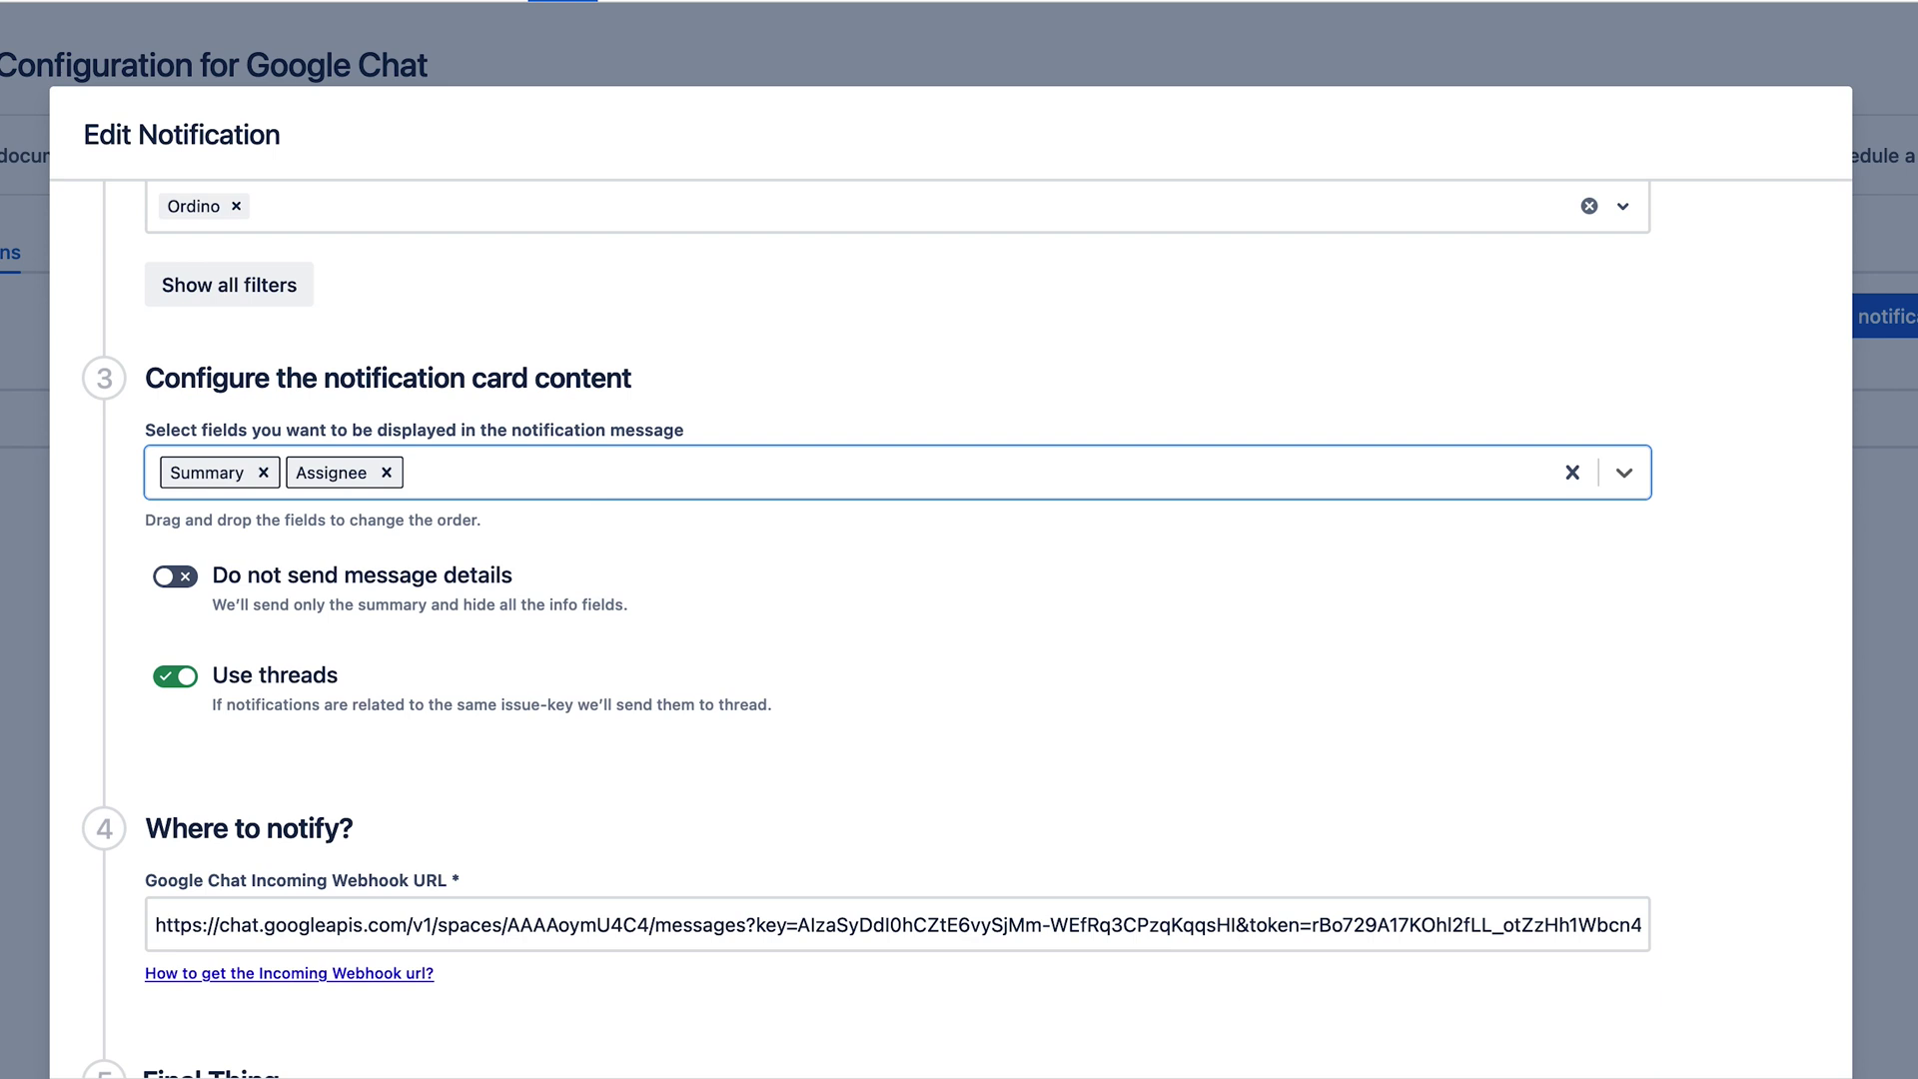
- Add Issue Type and Key to Rule 1's notification card fields
left_click(549, 484)
type("issue")
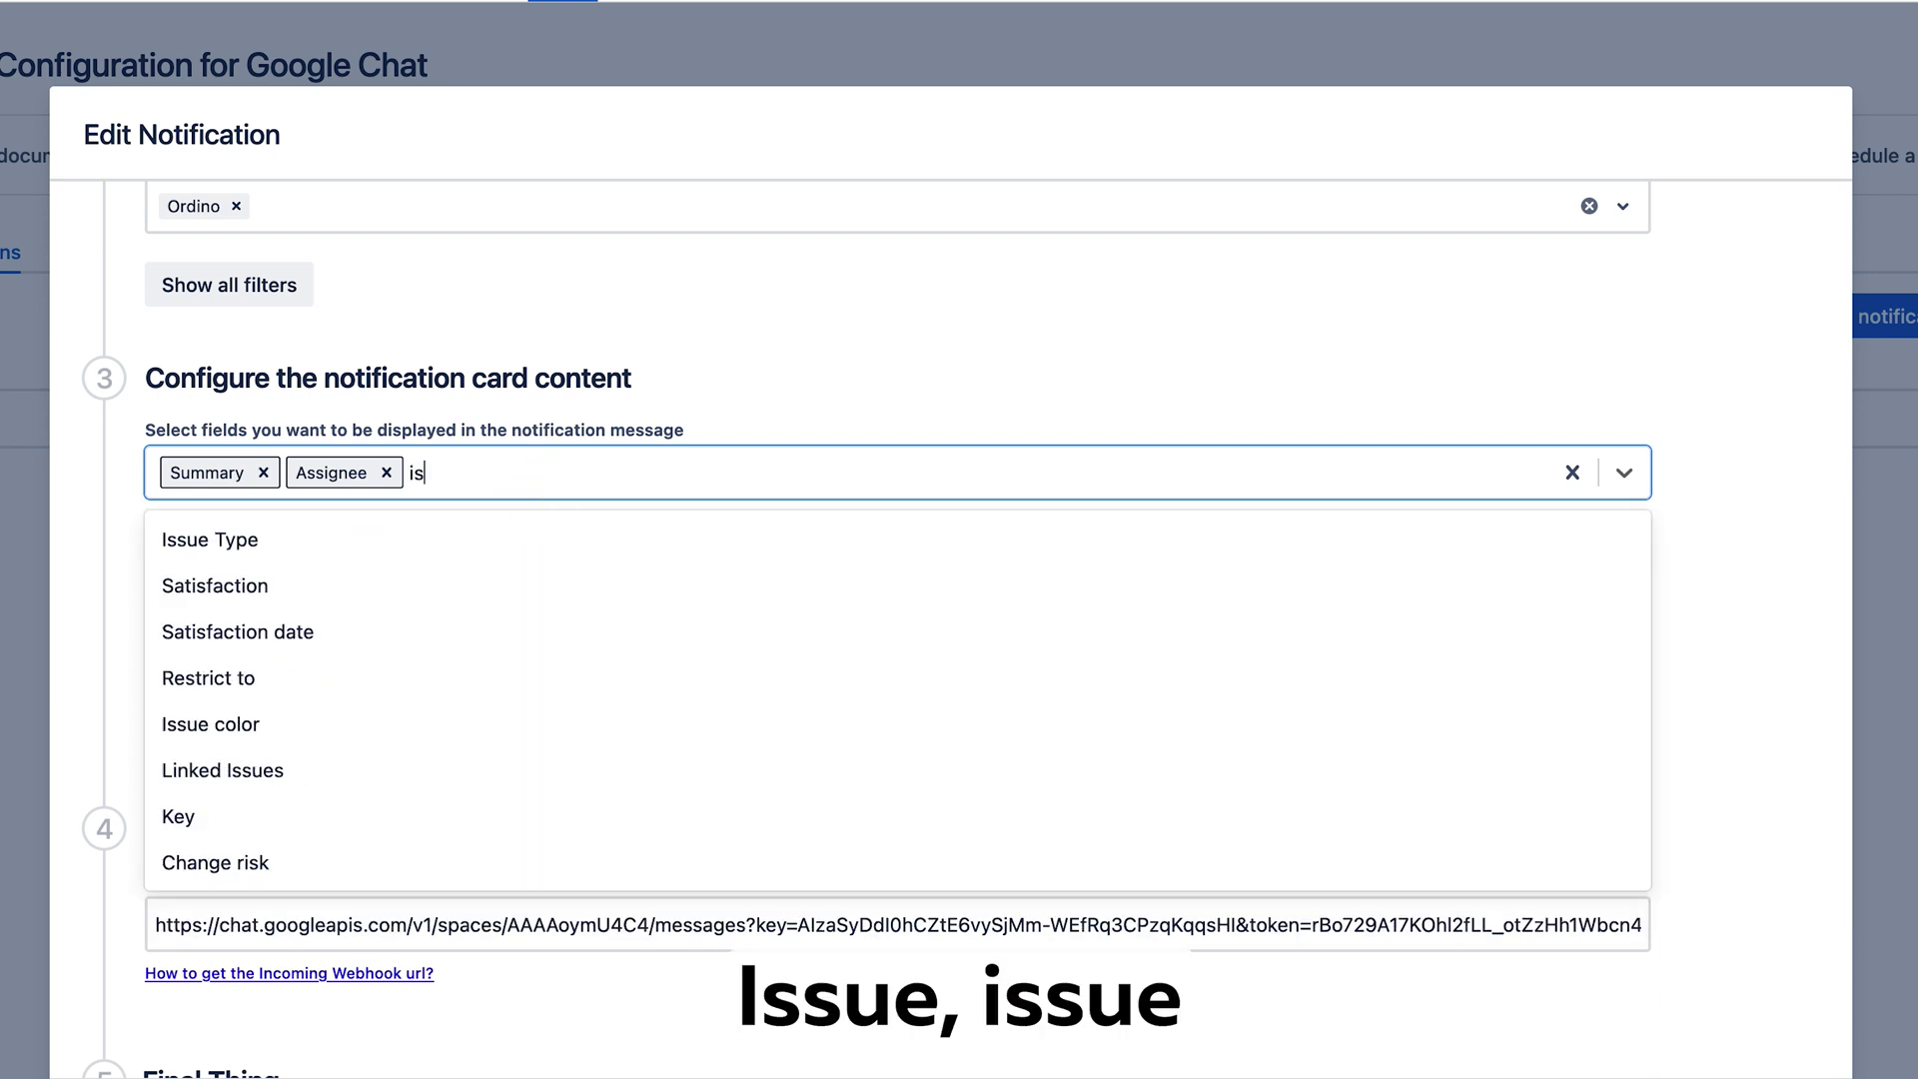
left_click(389, 540)
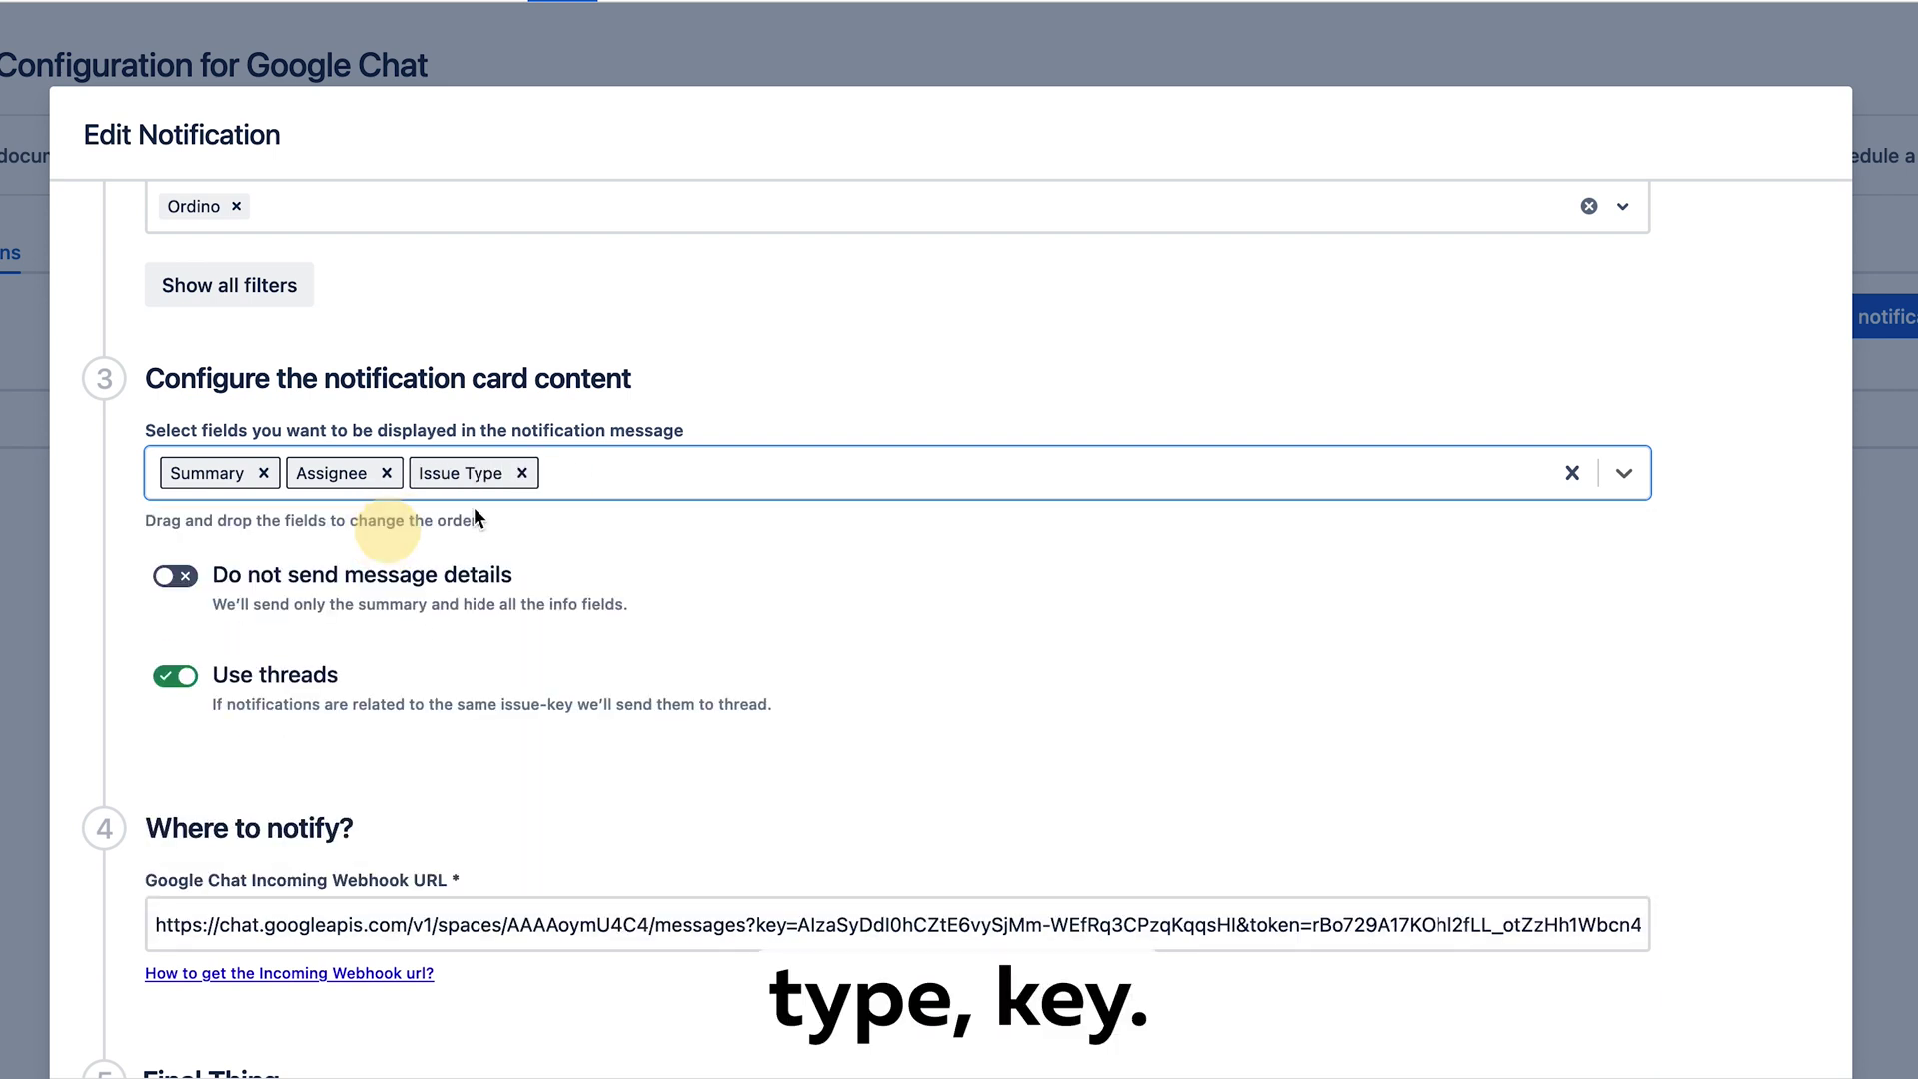
left_click(597, 481)
type("key")
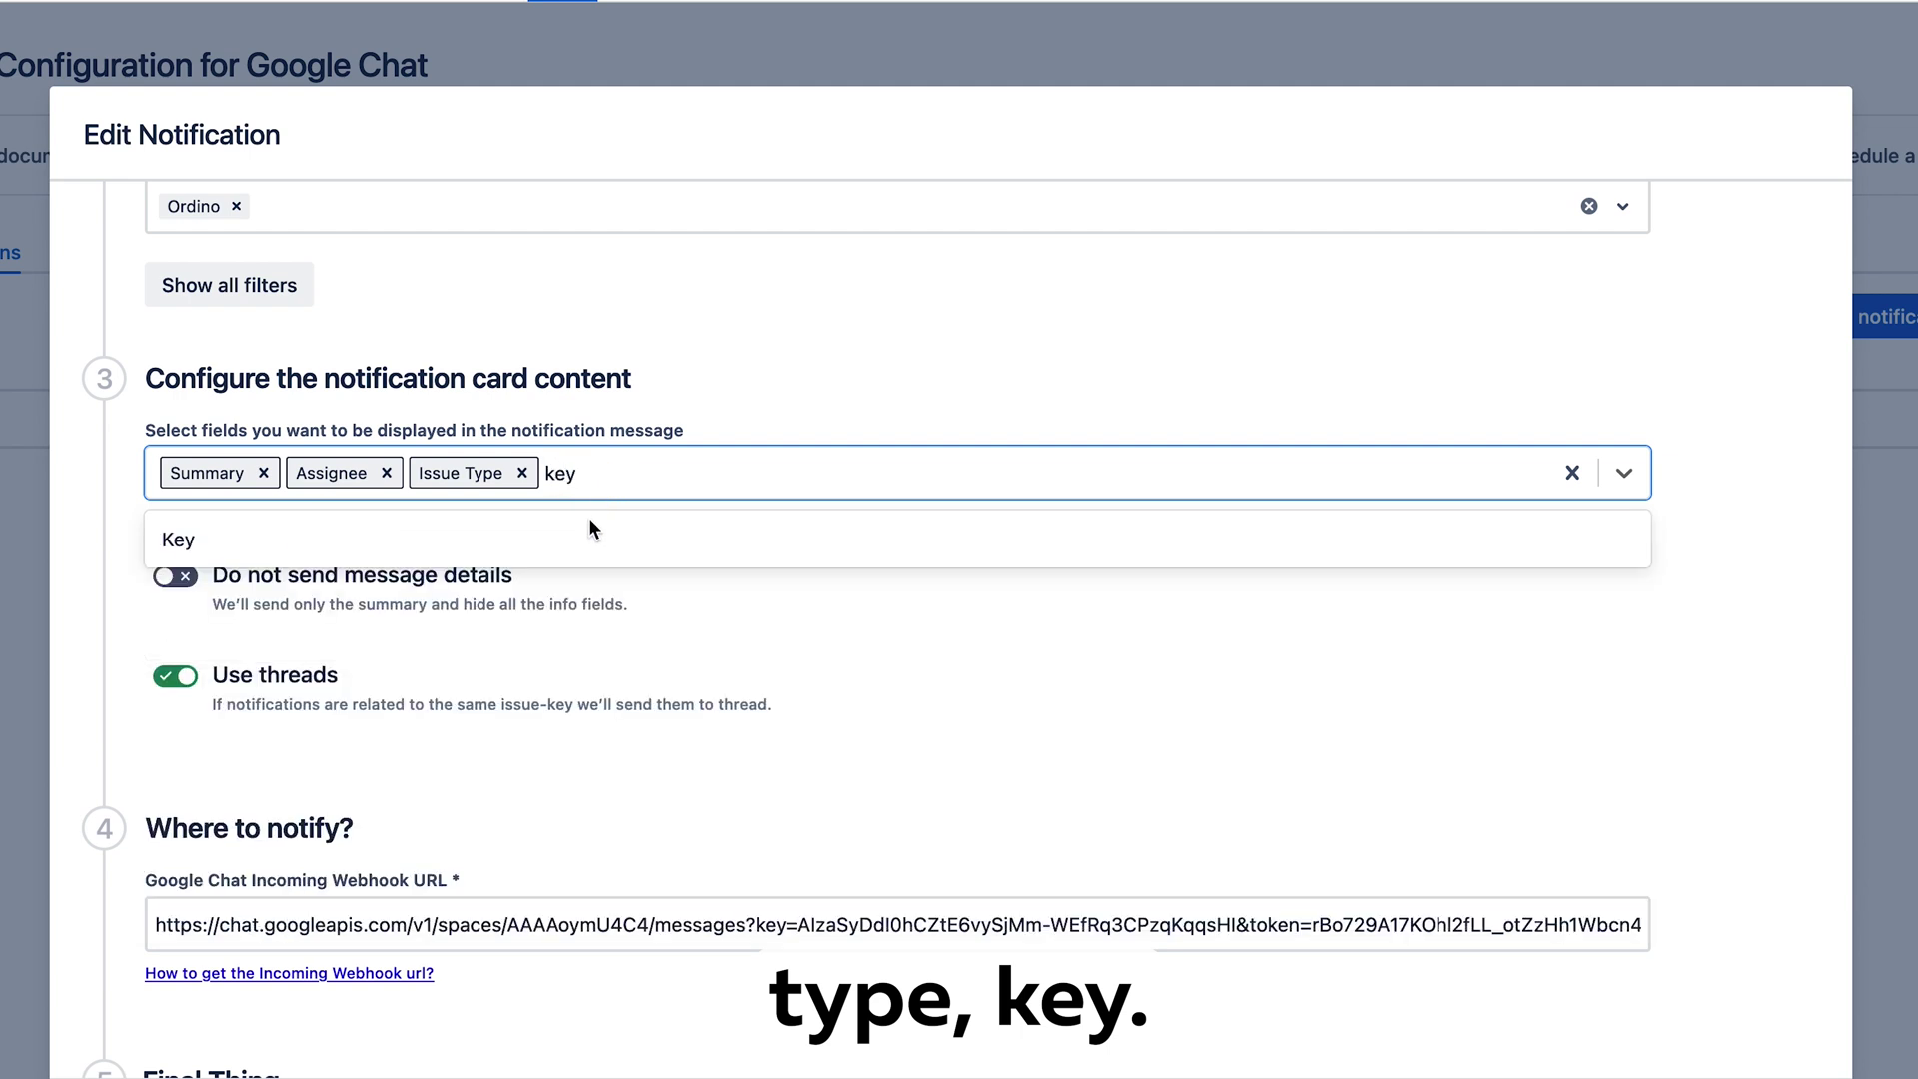
left_click(589, 518)
left_click(664, 473)
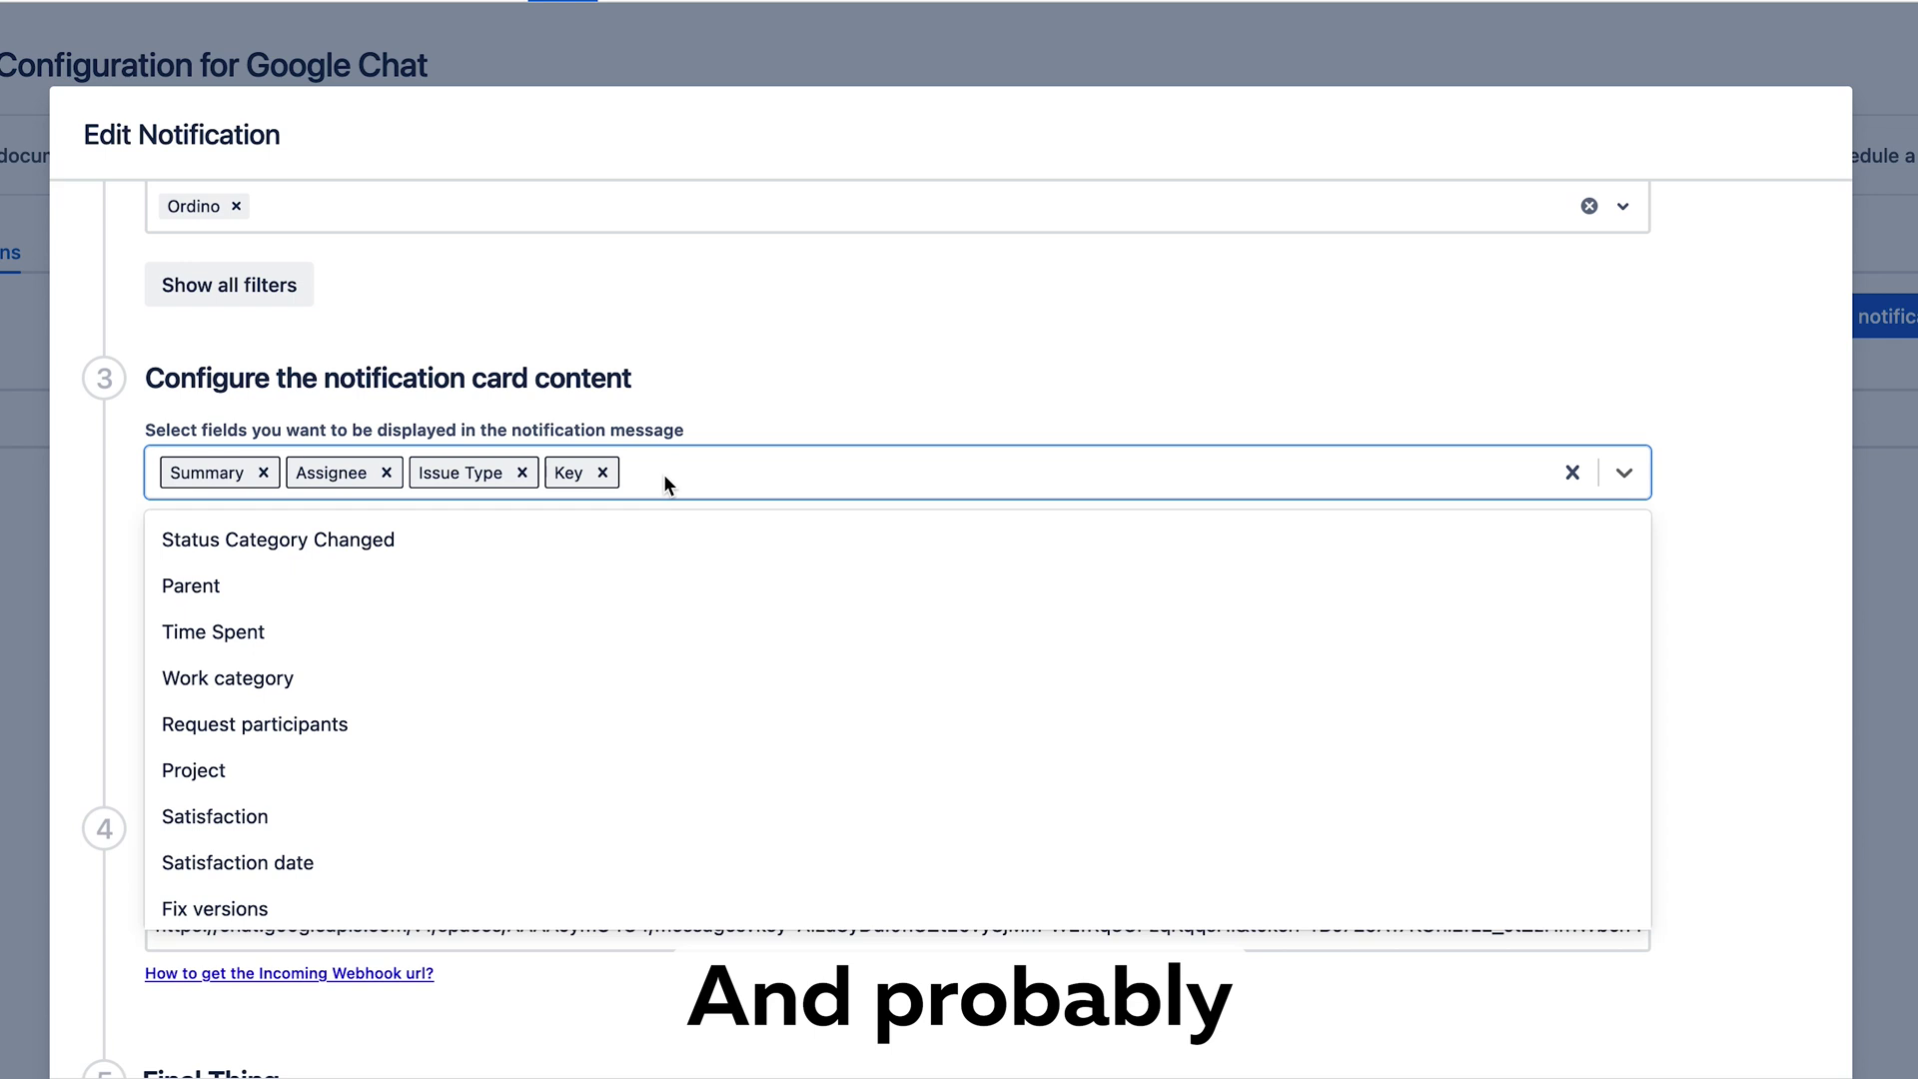
key("Escape")
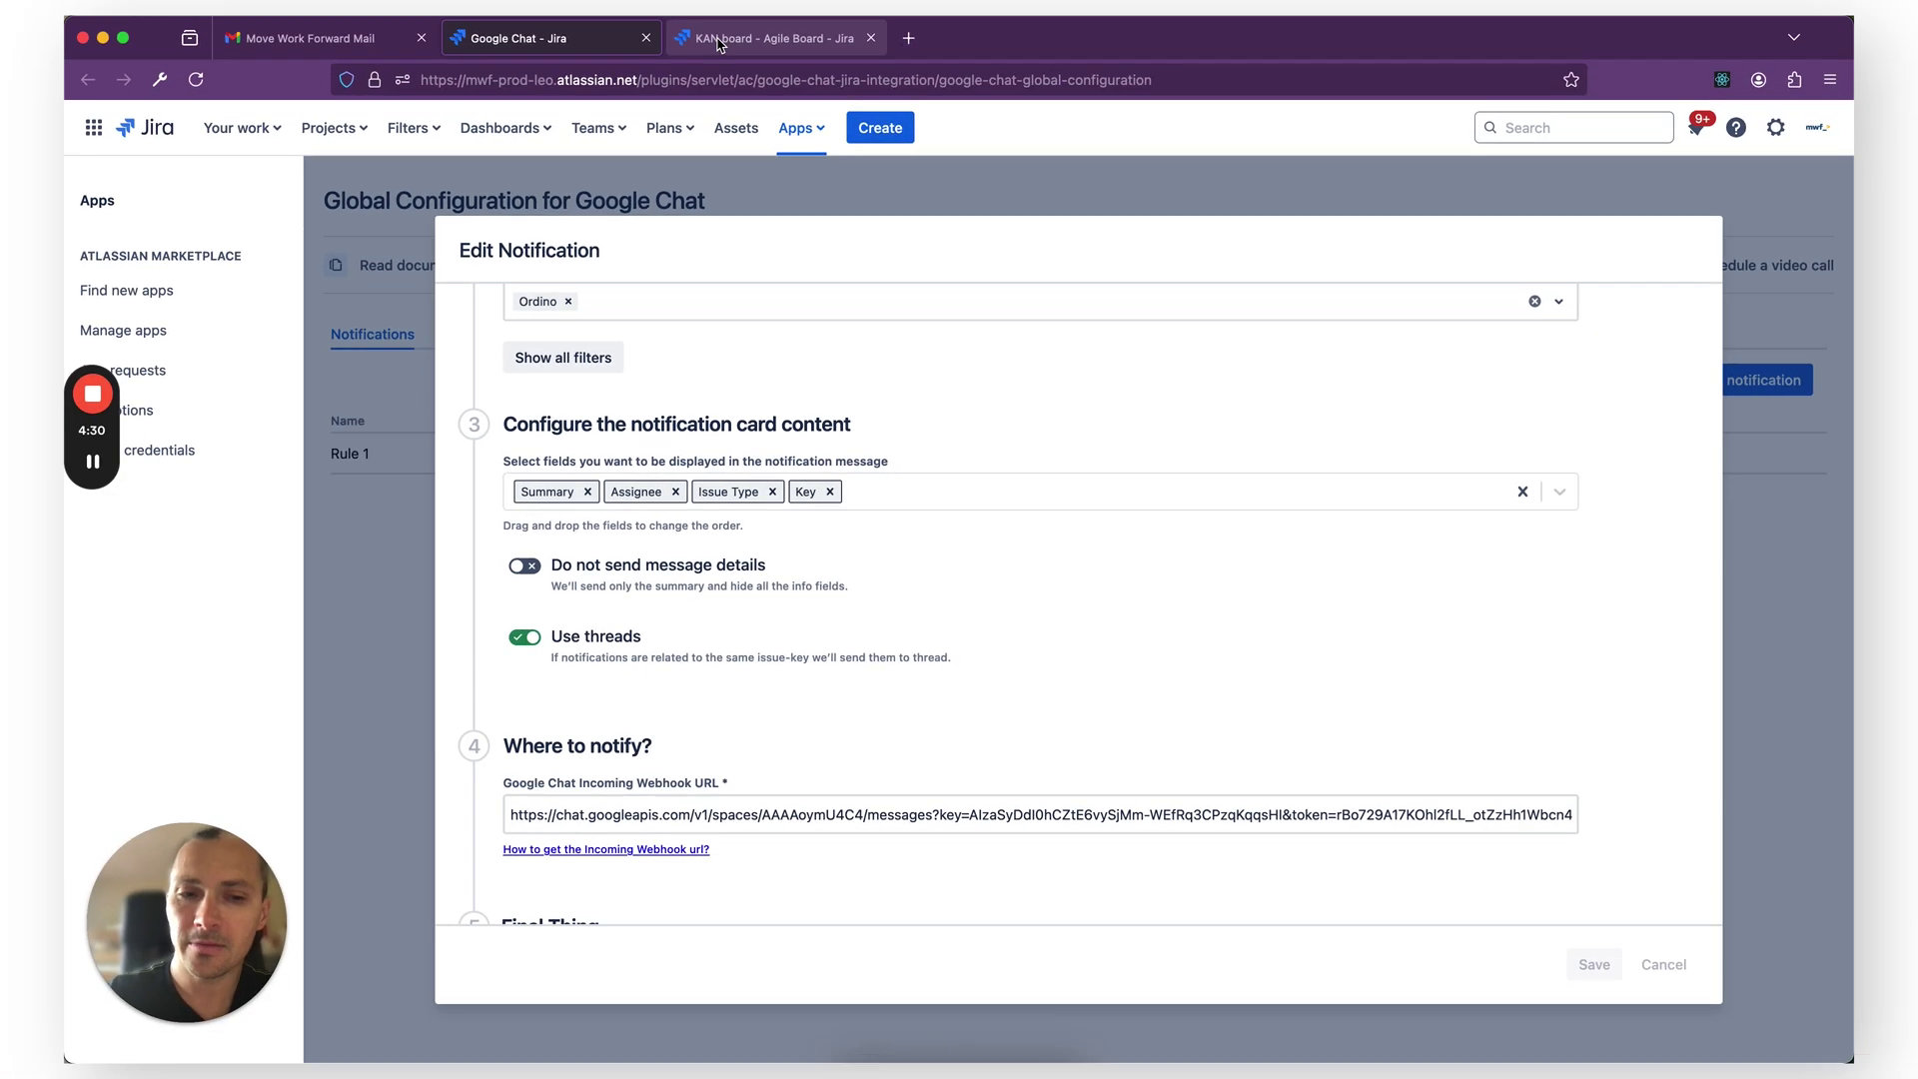
- Set task KAN-3's status back to To Do on the KAN board
left_click(726, 45)
left_click(1202, 248)
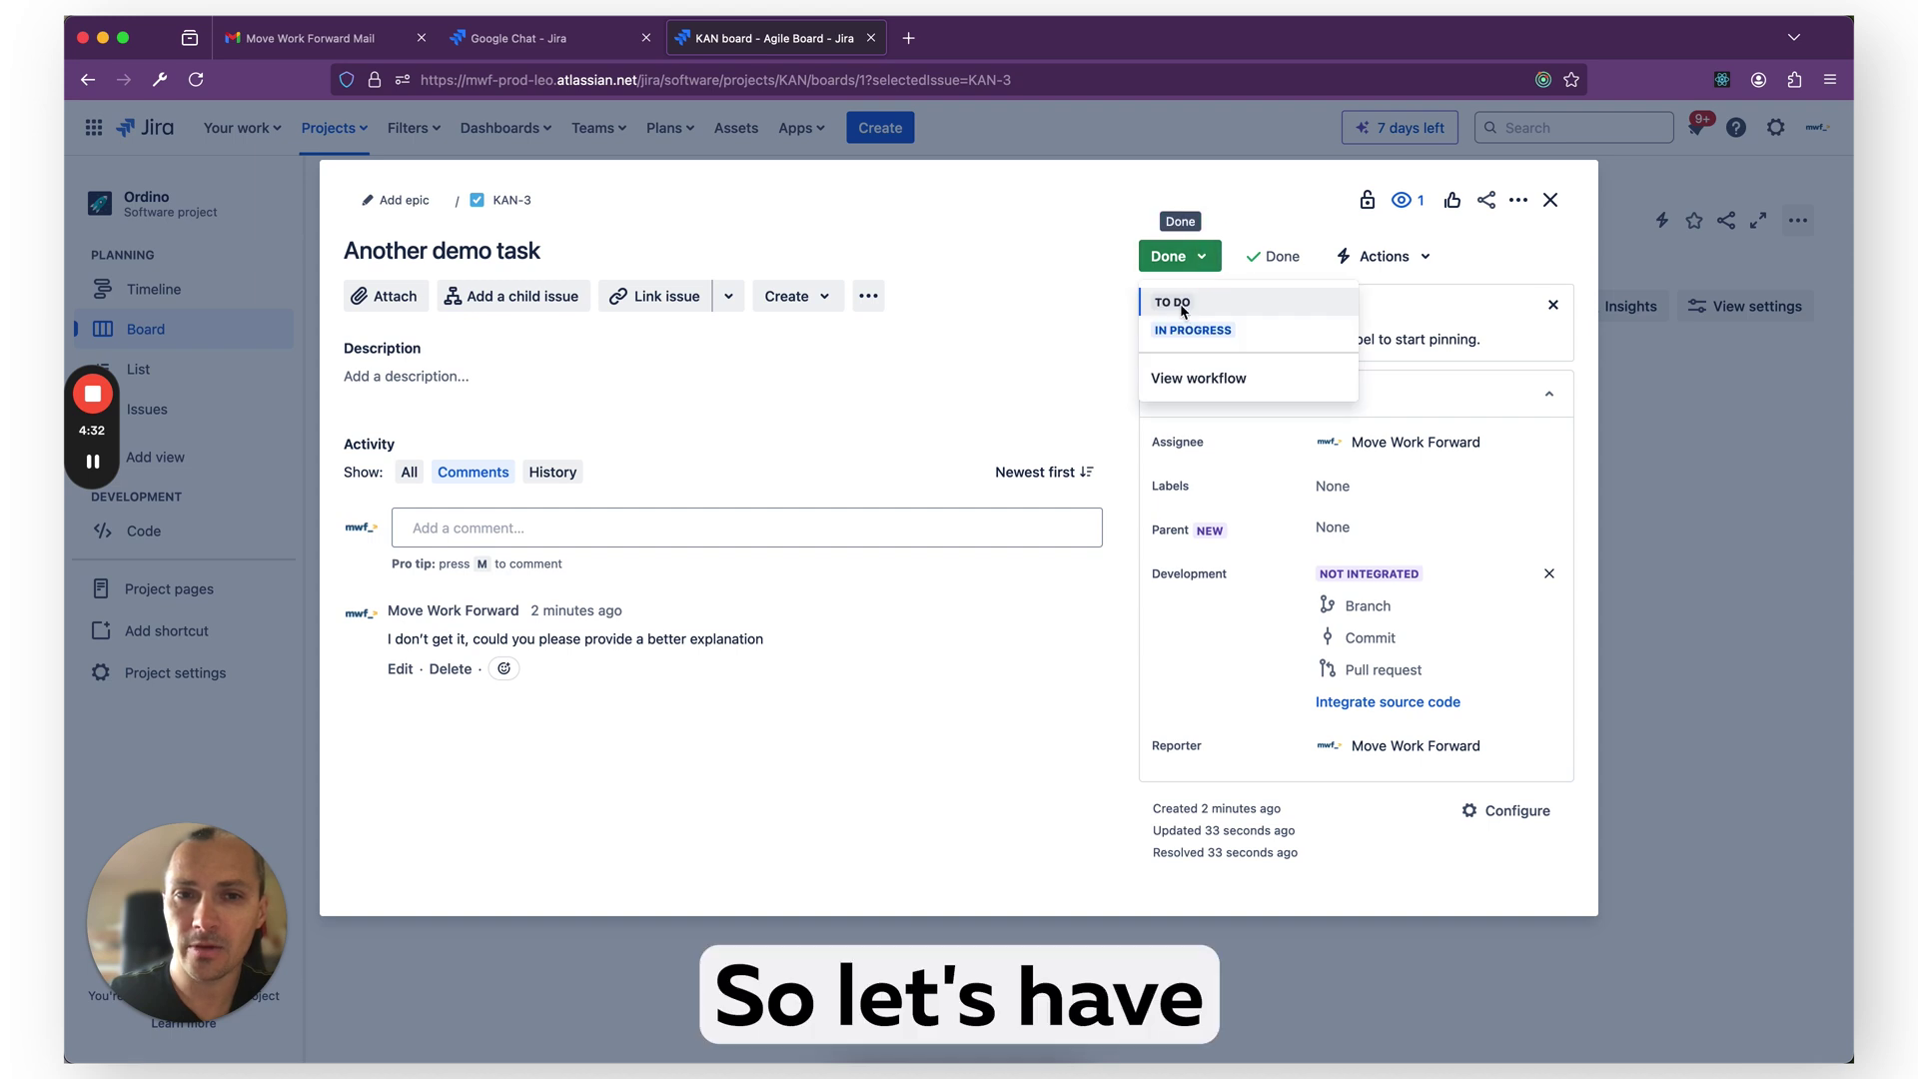
left_click(1169, 301)
- View the KAN-3 notification thread's replies in the Dragonfire chat space, then close the thread
key("super+1")
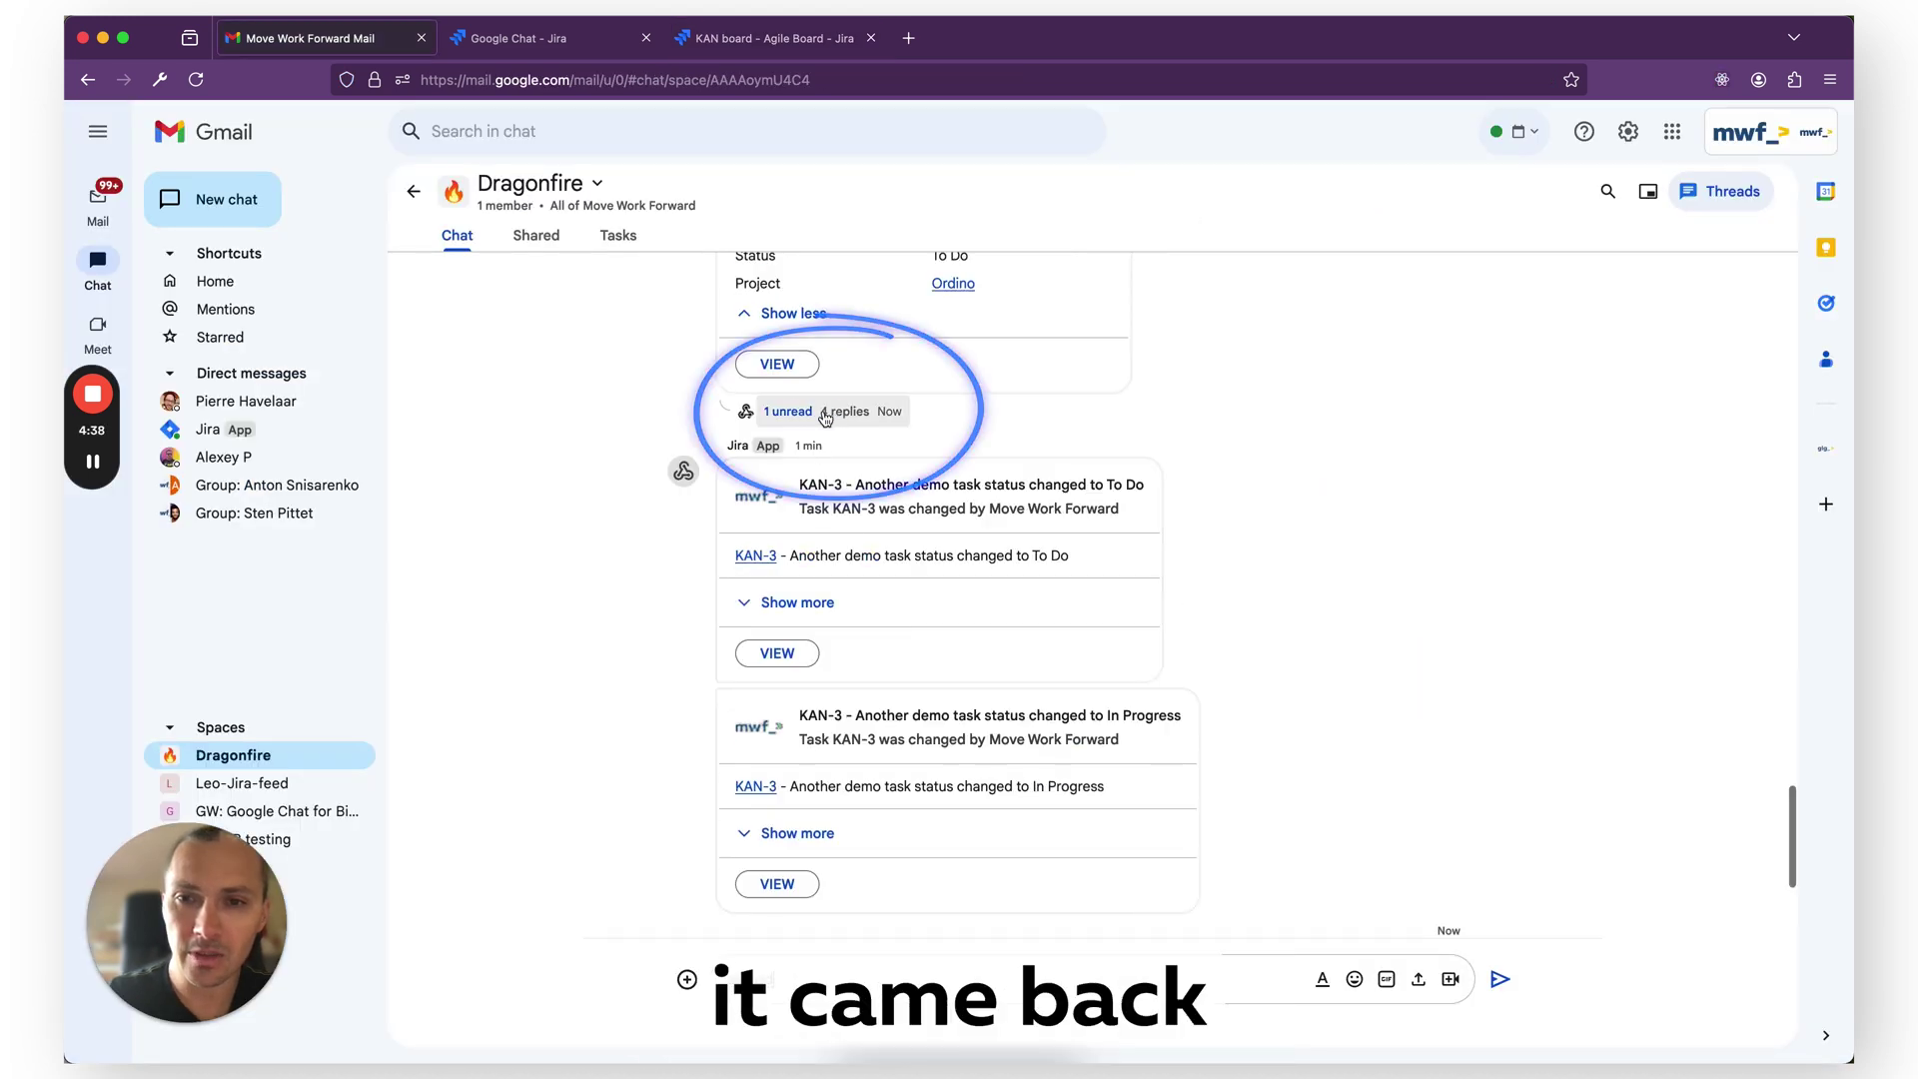
scroll(857, 608, "up", 3)
left_click(856, 575)
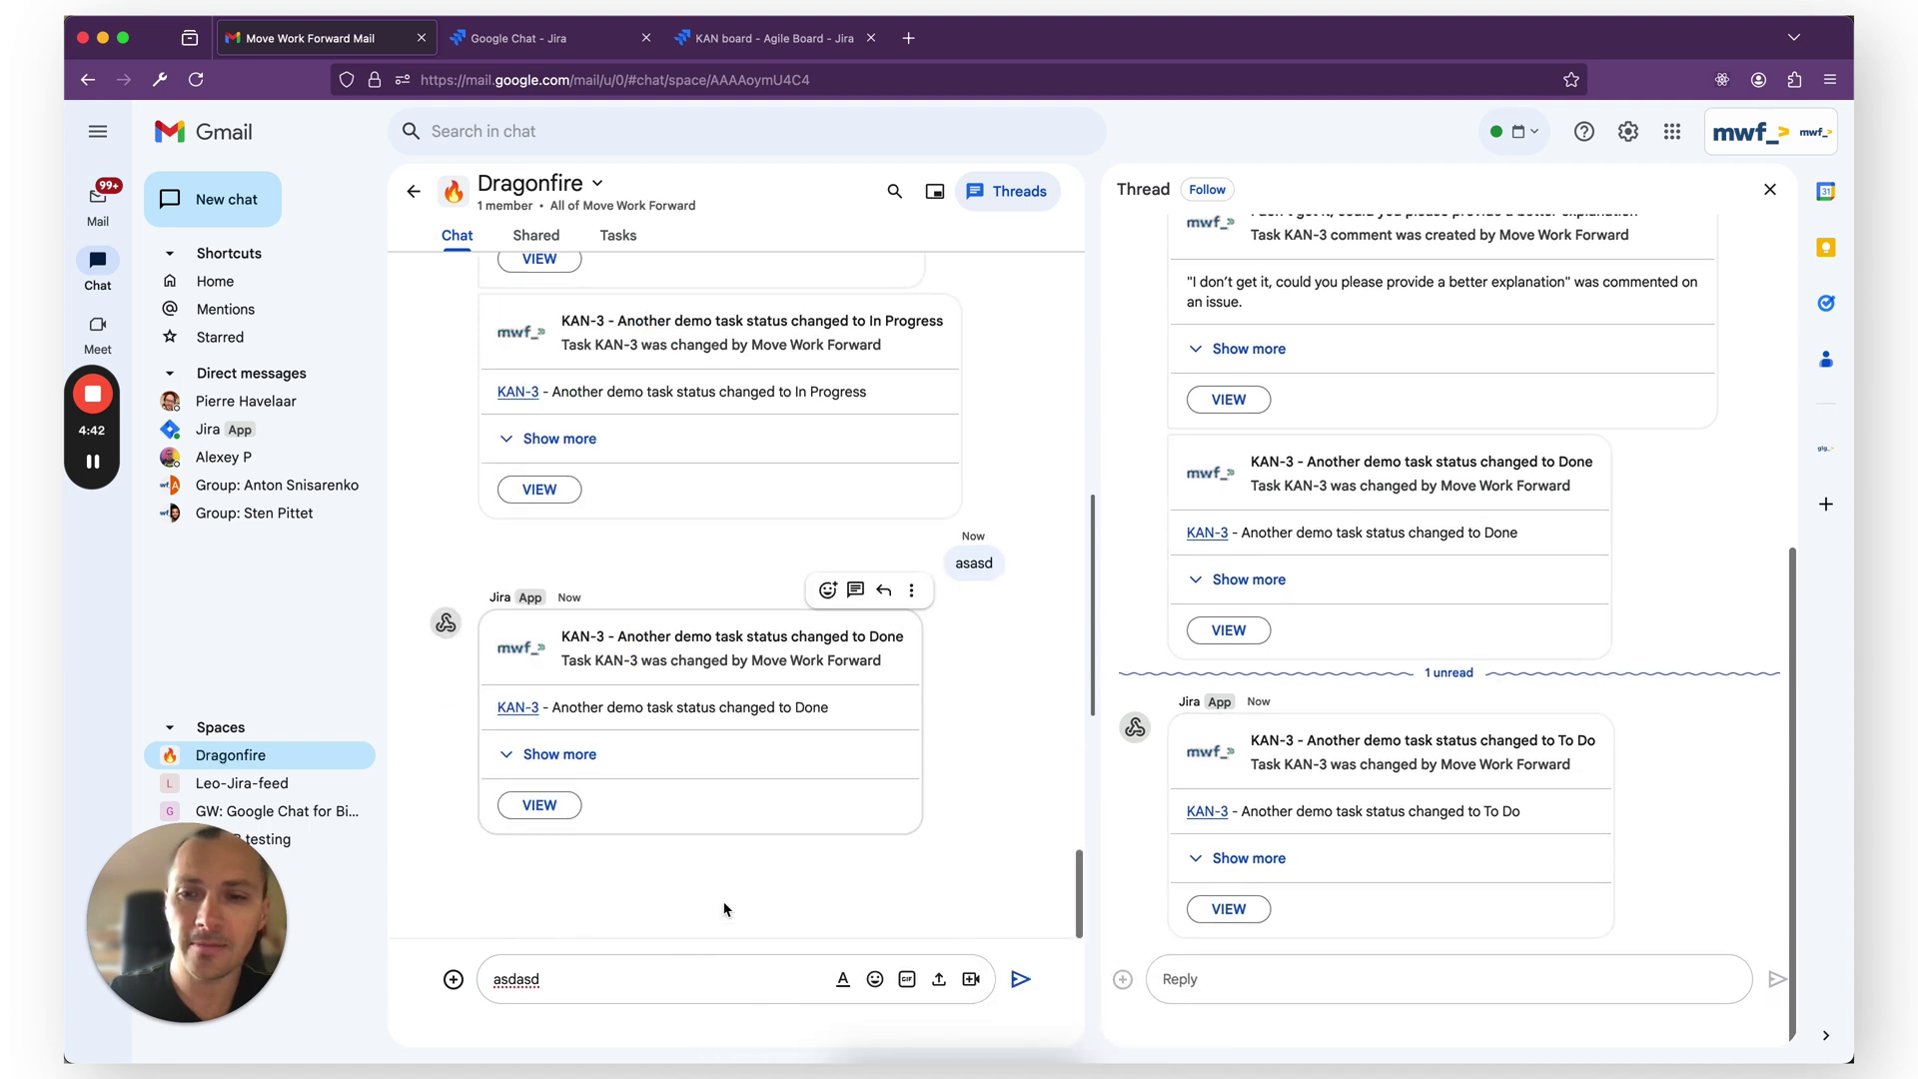
left_click(1769, 189)
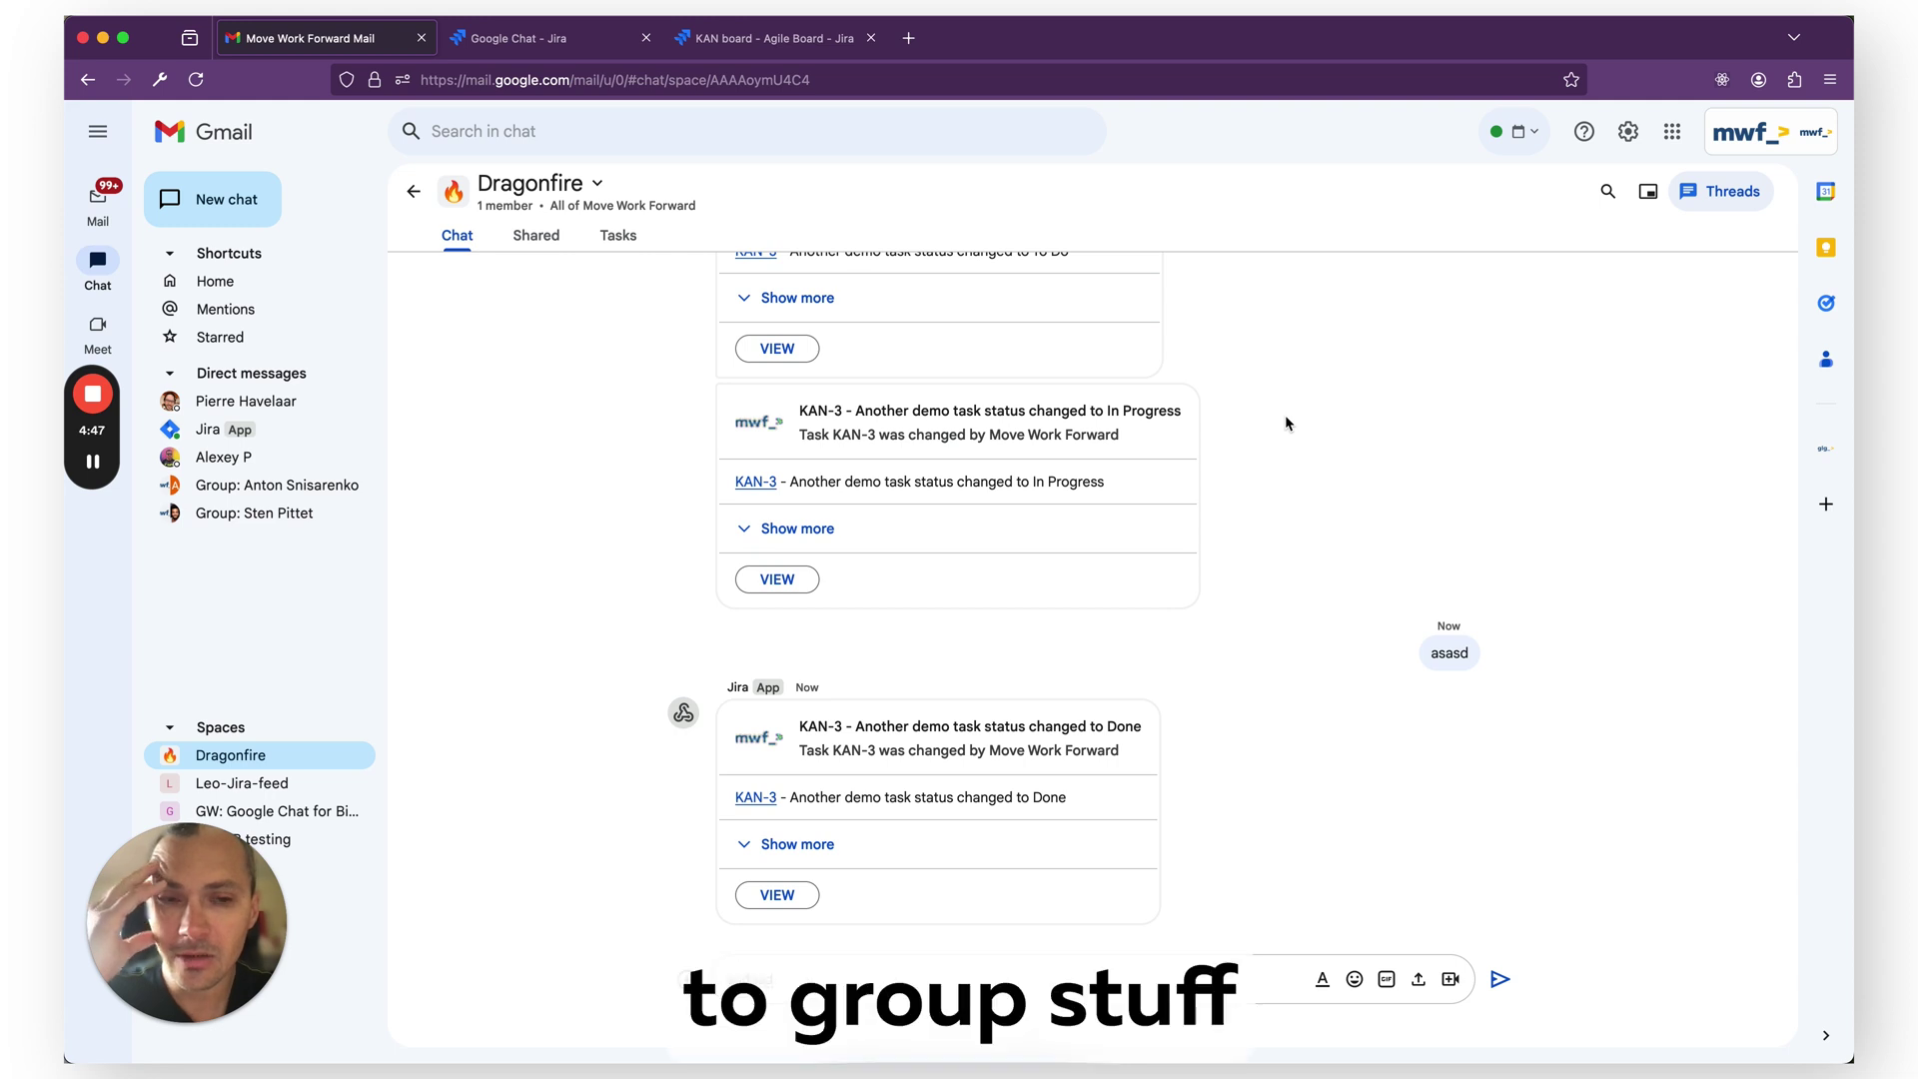
mouse_move(1058, 759)
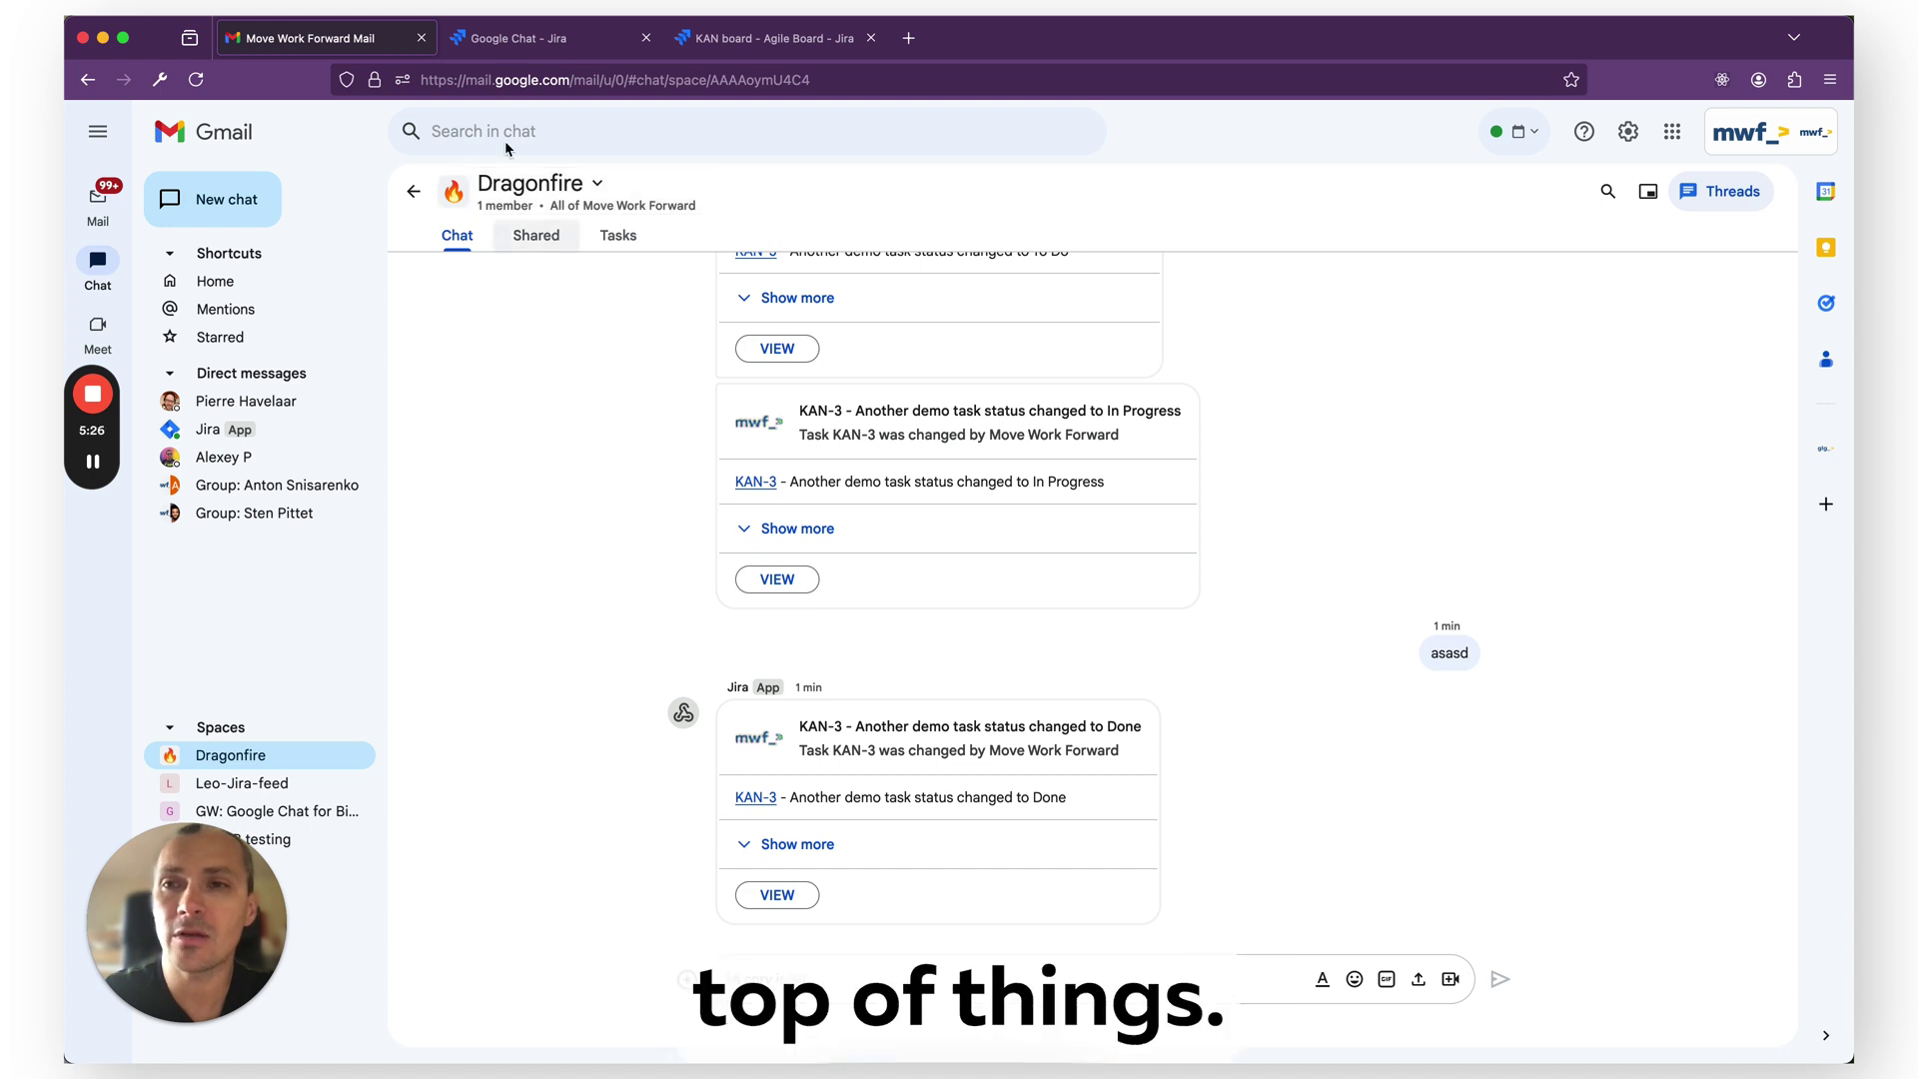
left_click(514, 38)
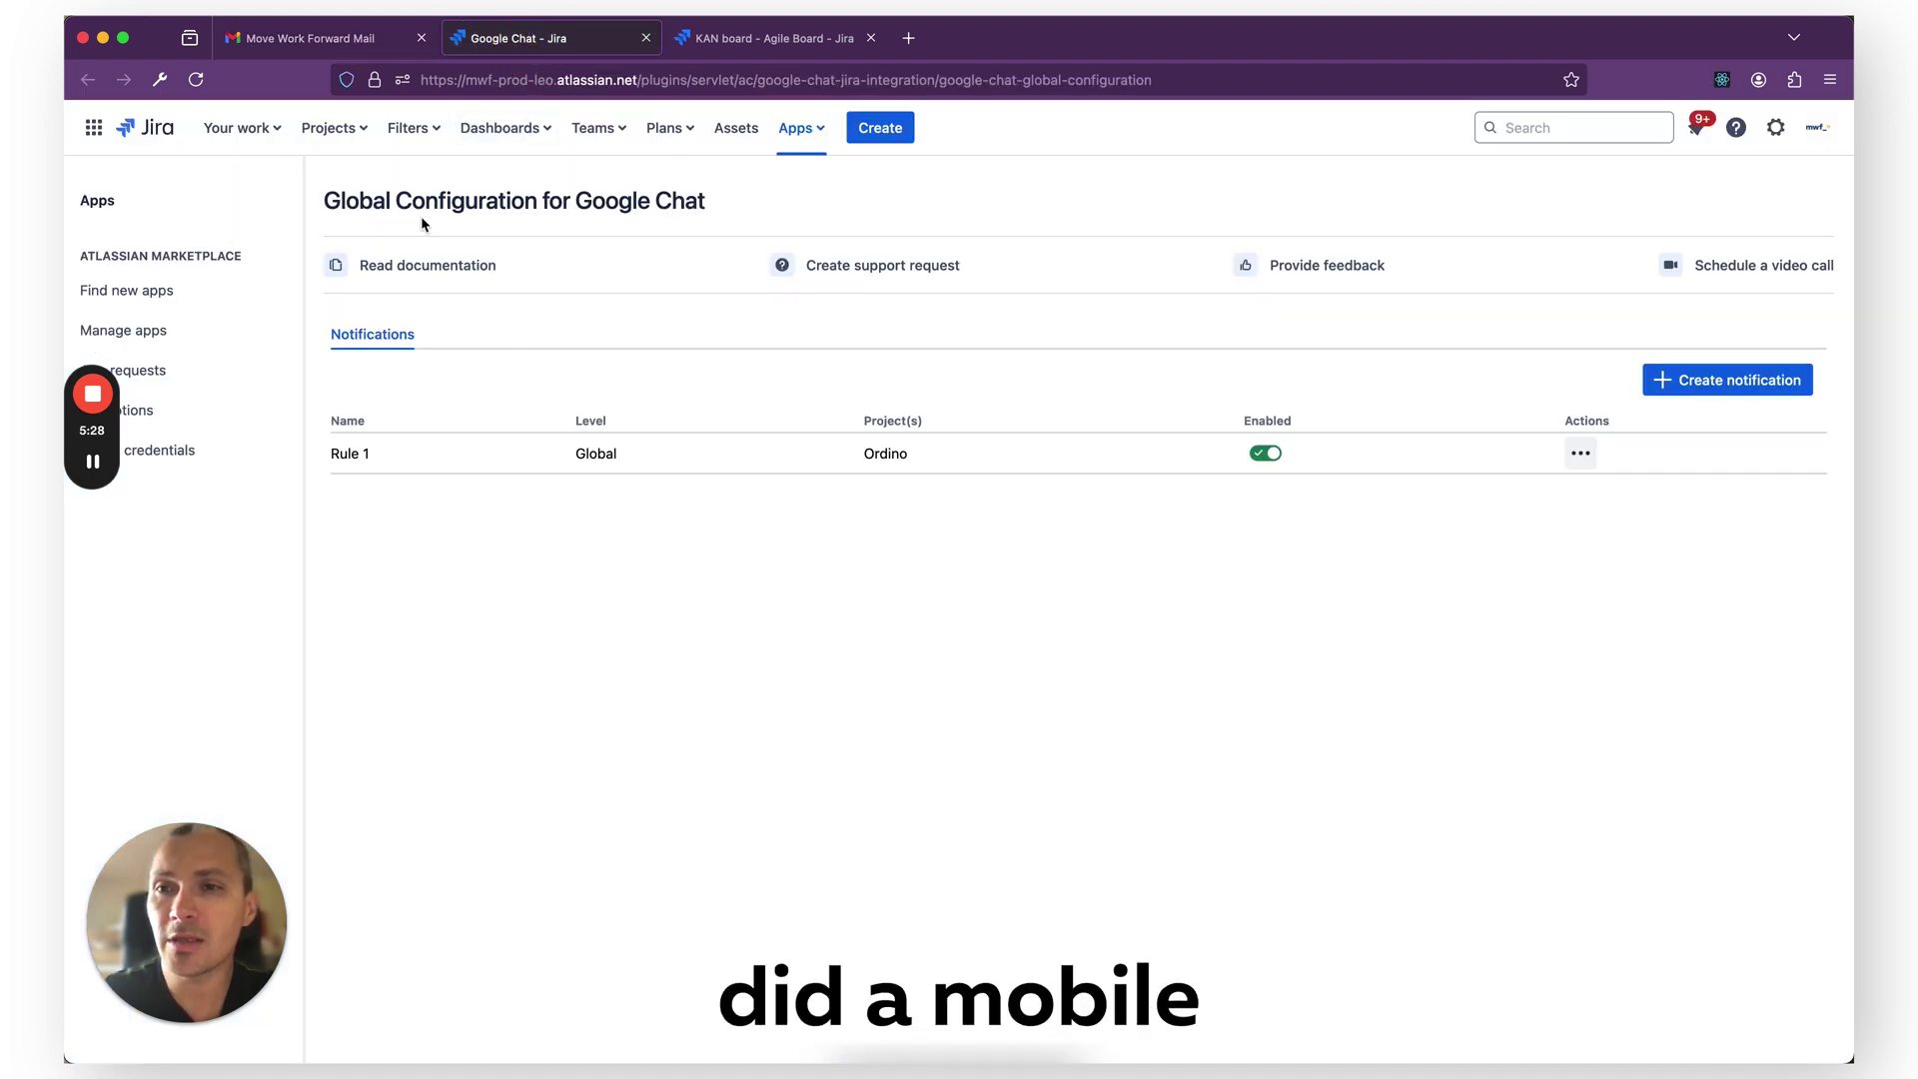
- Go to the Ordino project's settings and open Apps > Google Chat
left_click(335, 128)
key("ctrl+Tab")
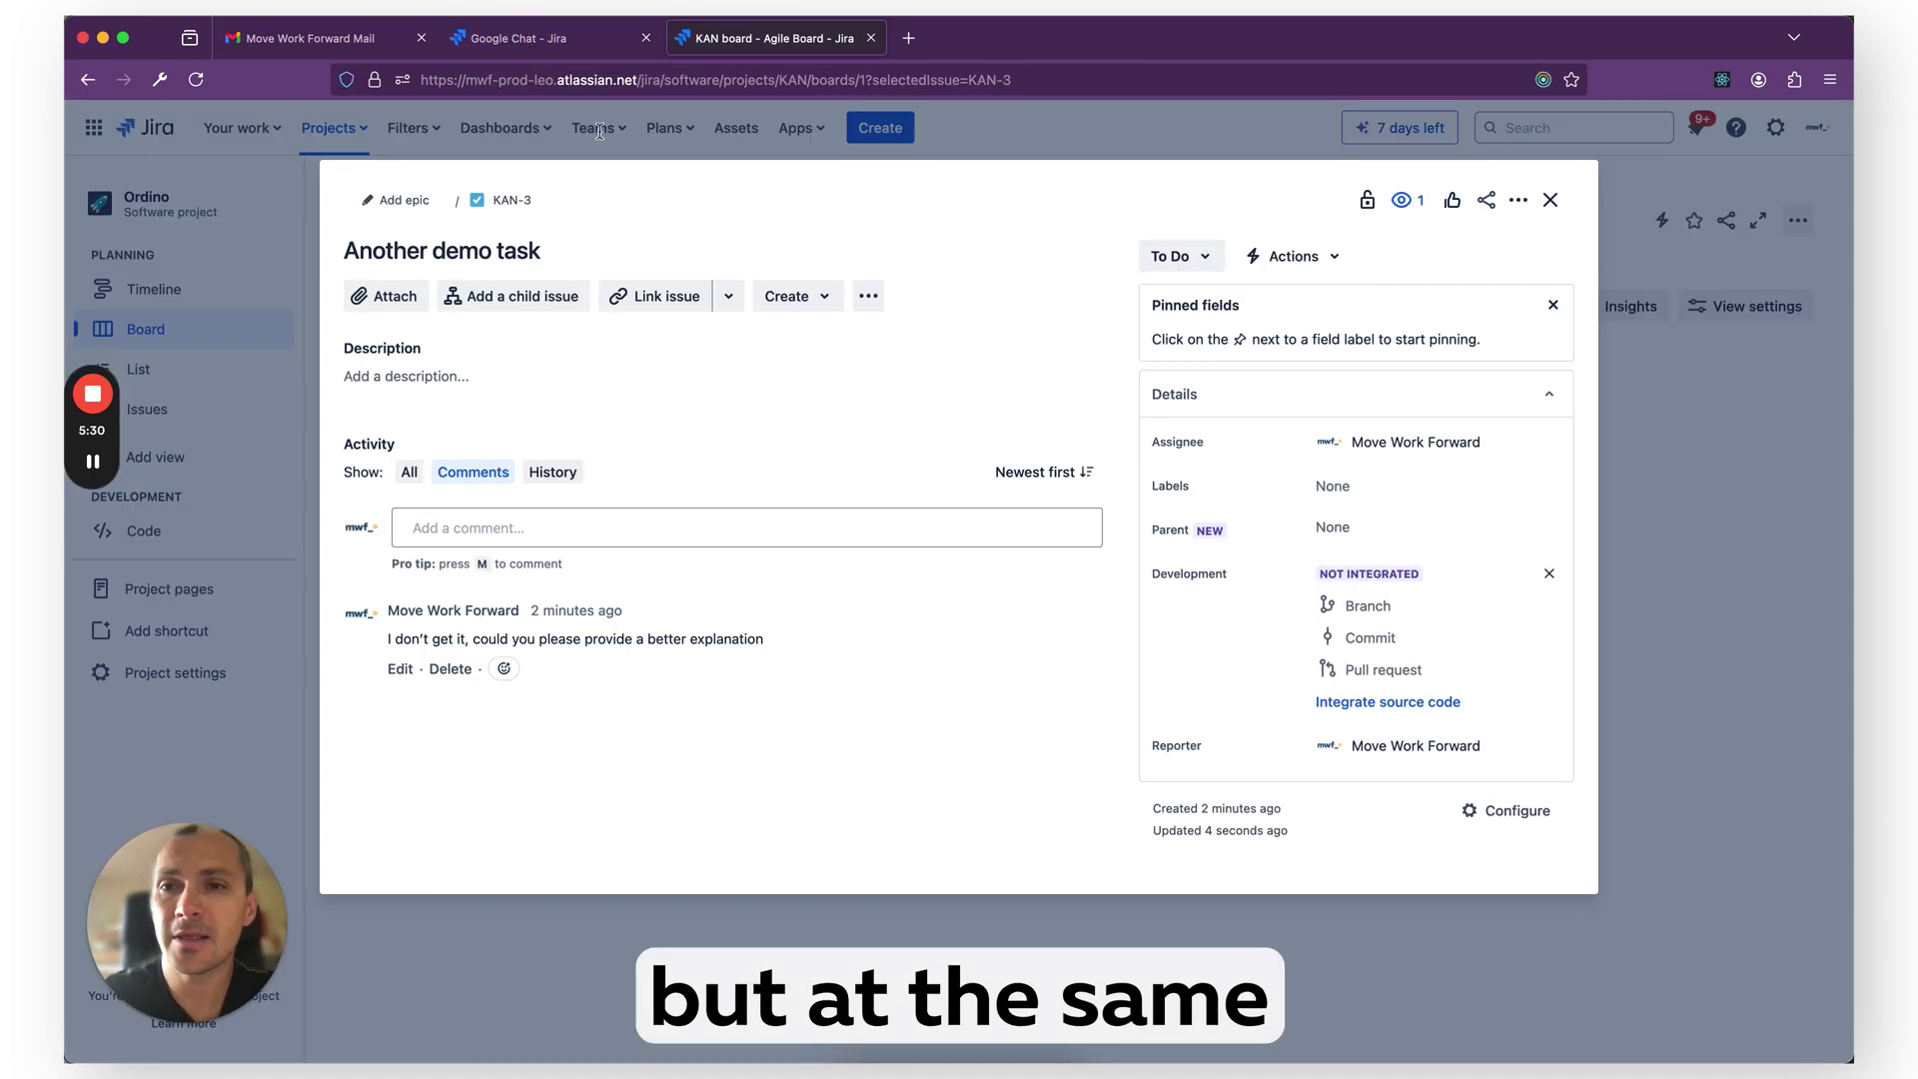
left_click(194, 670)
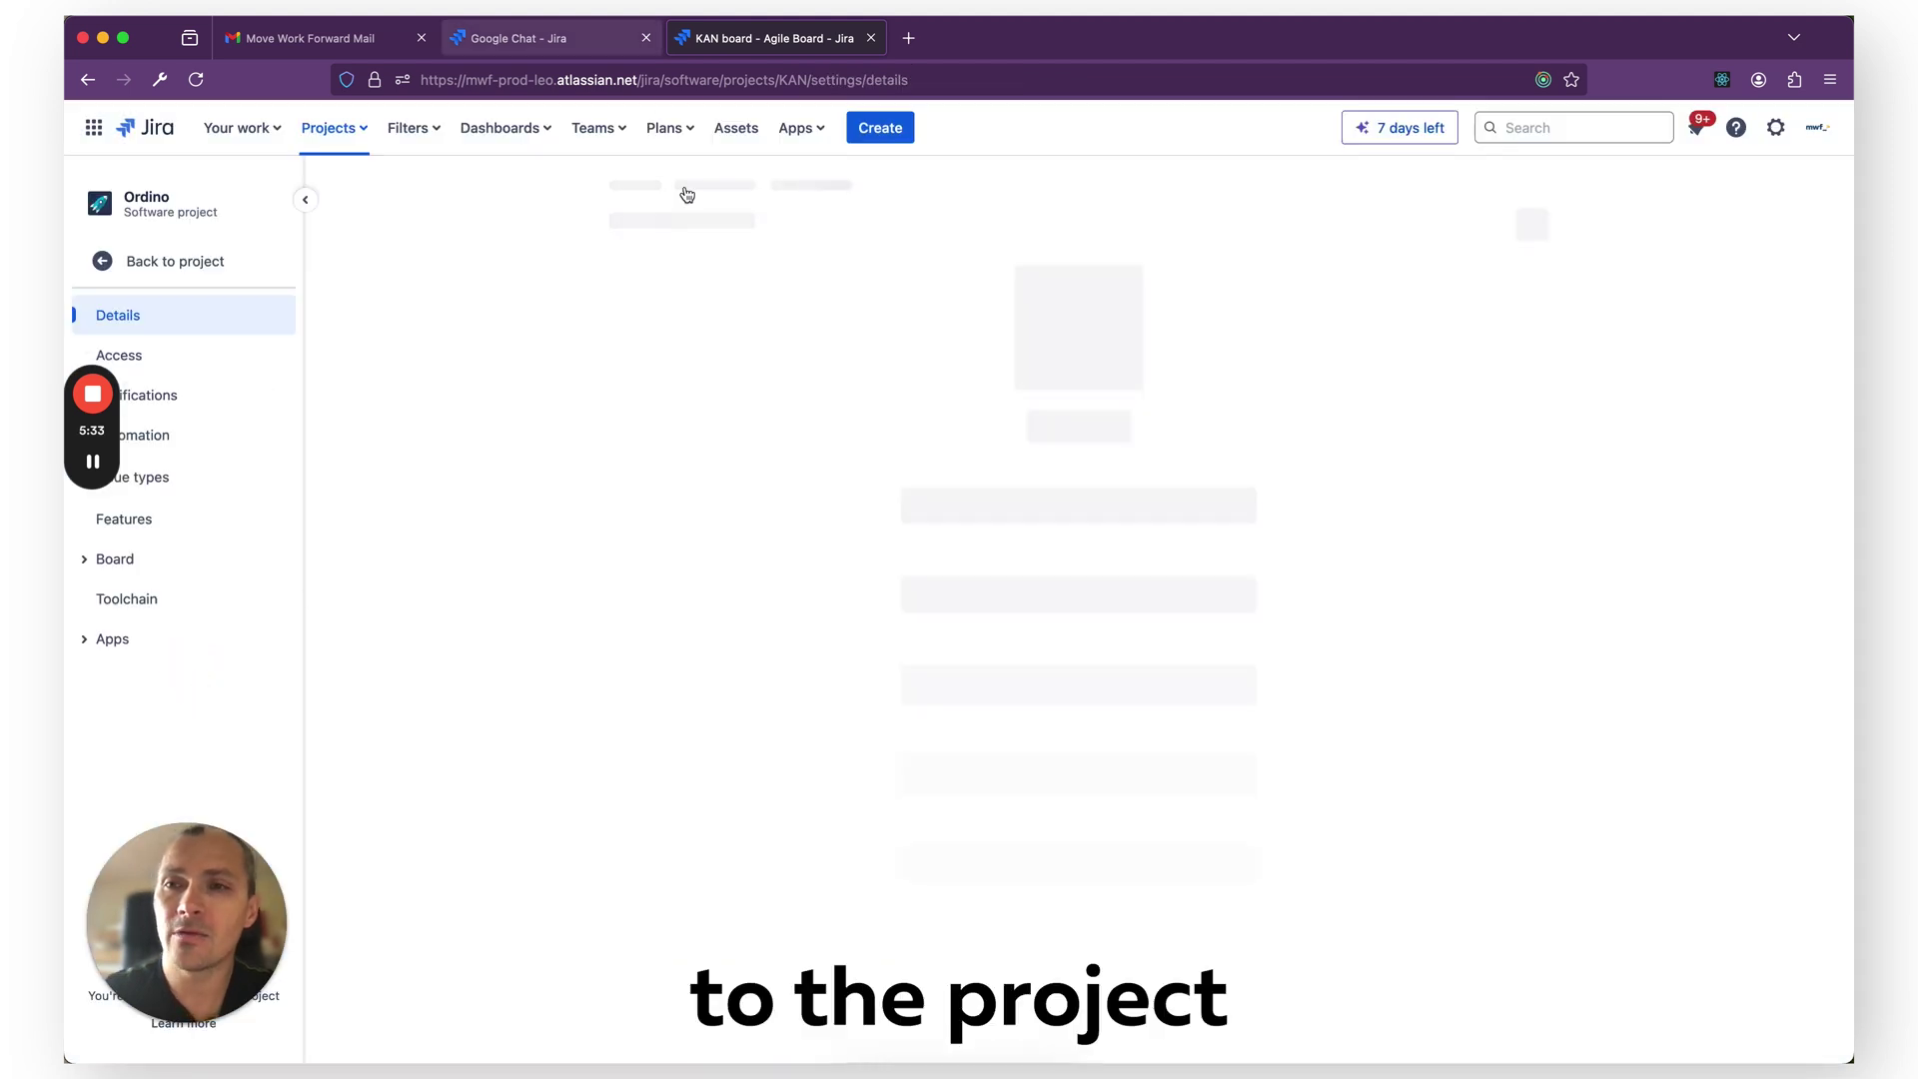
left_click(95, 639)
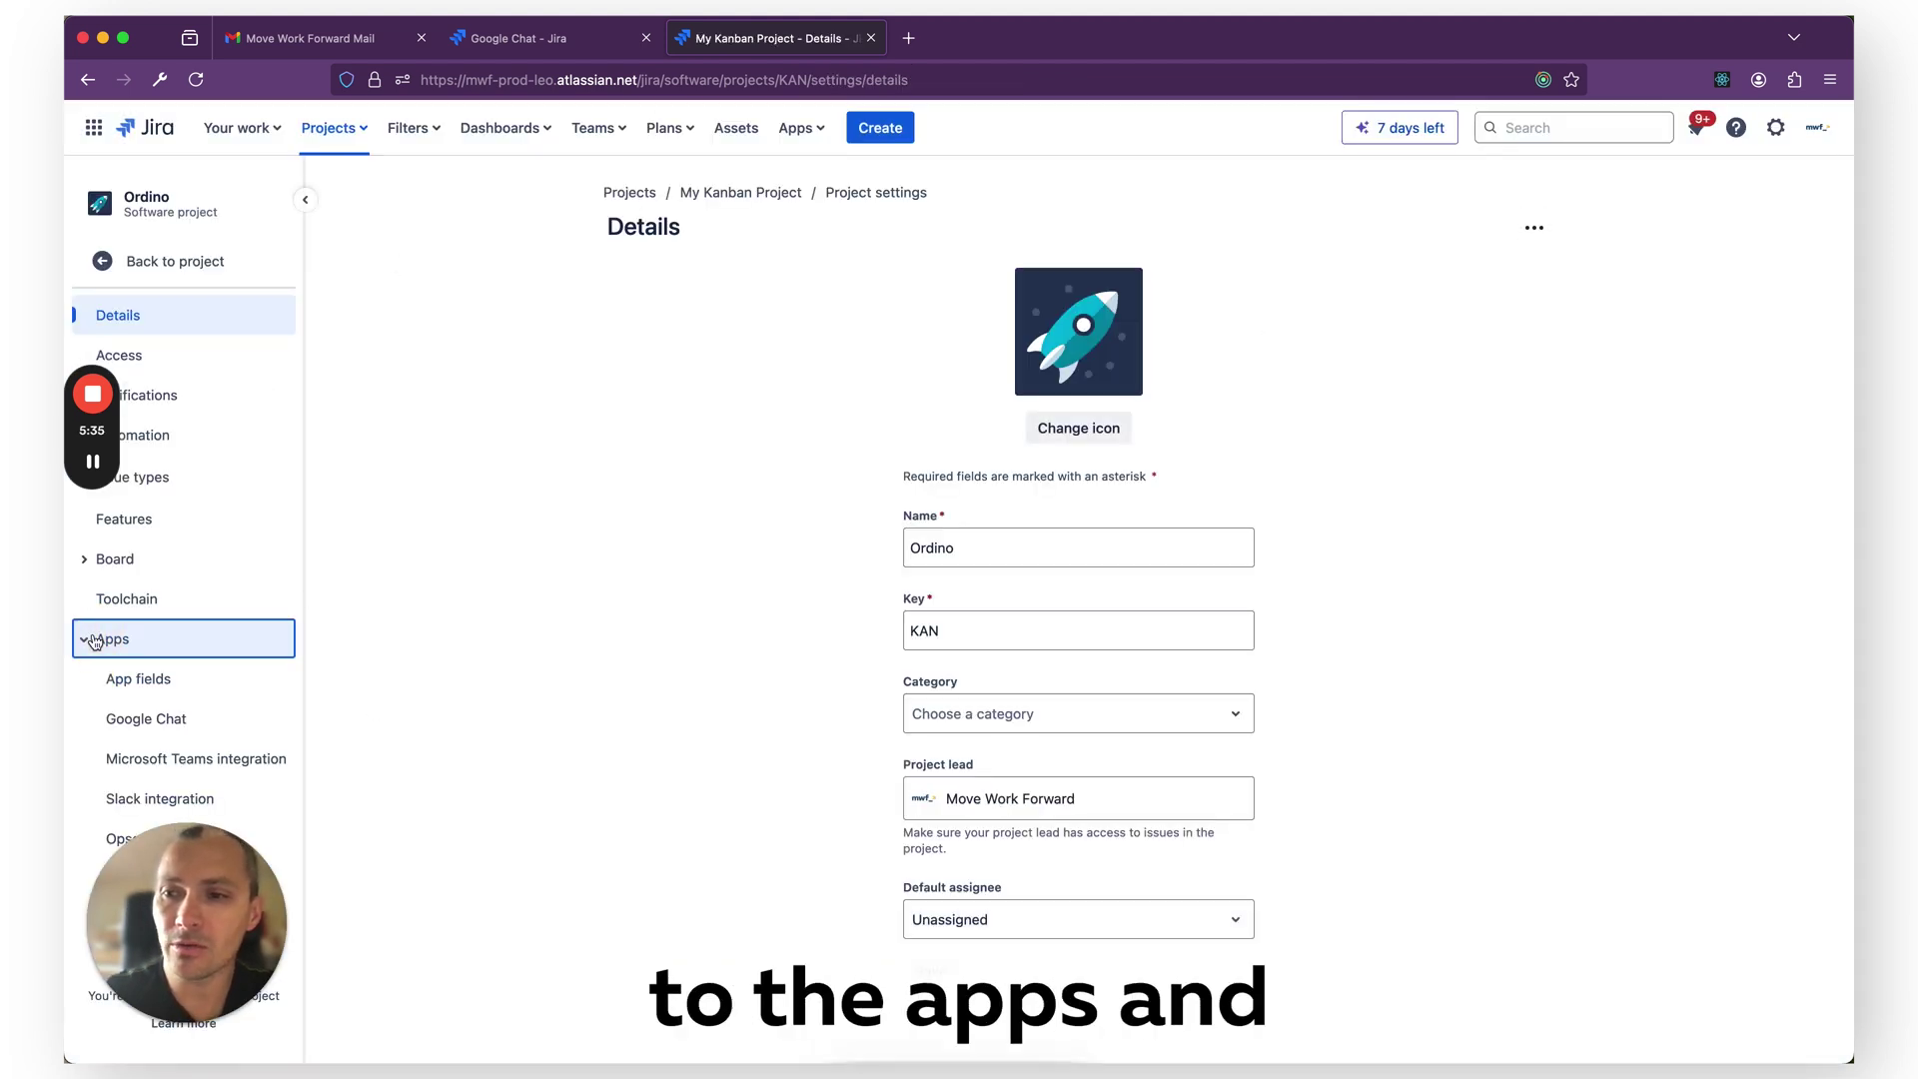
left_click(207, 725)
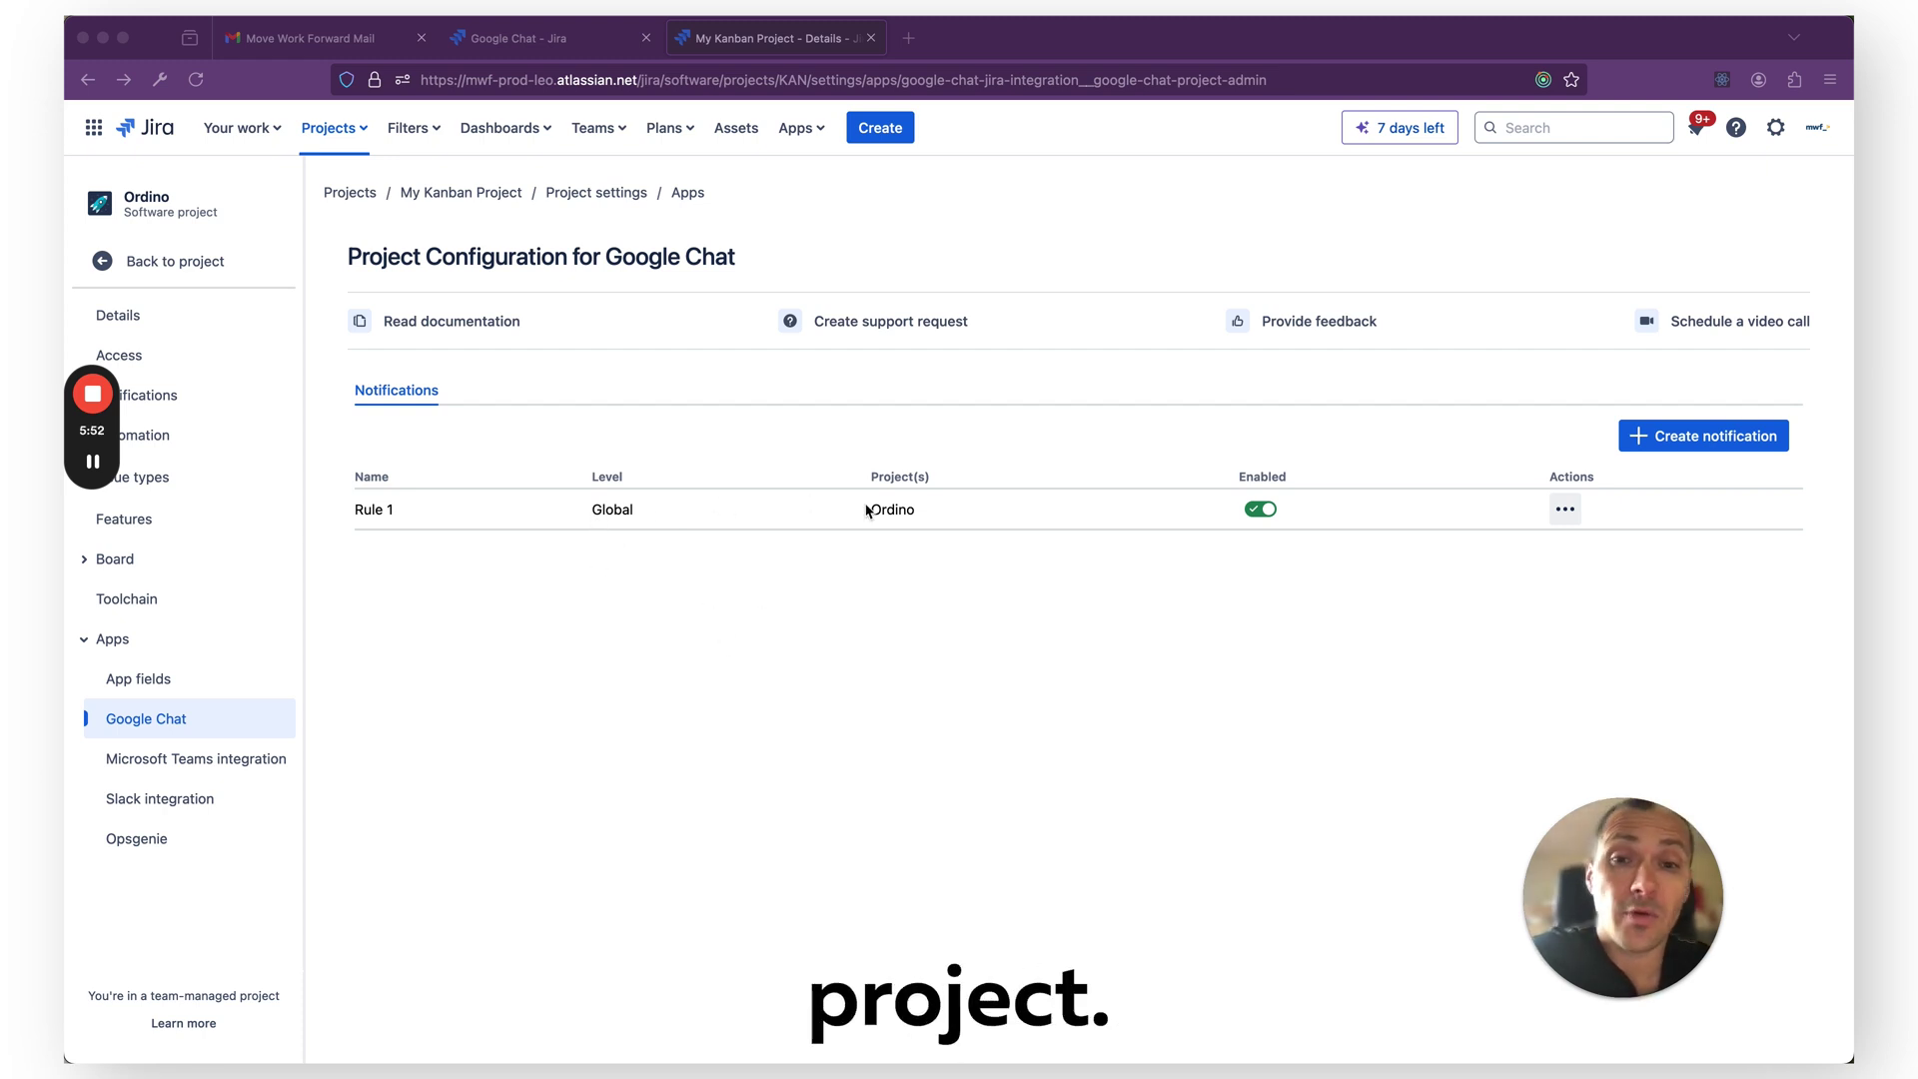
- Start a new Ordino notification and review its trigger events and card field list
left_click(1656, 431)
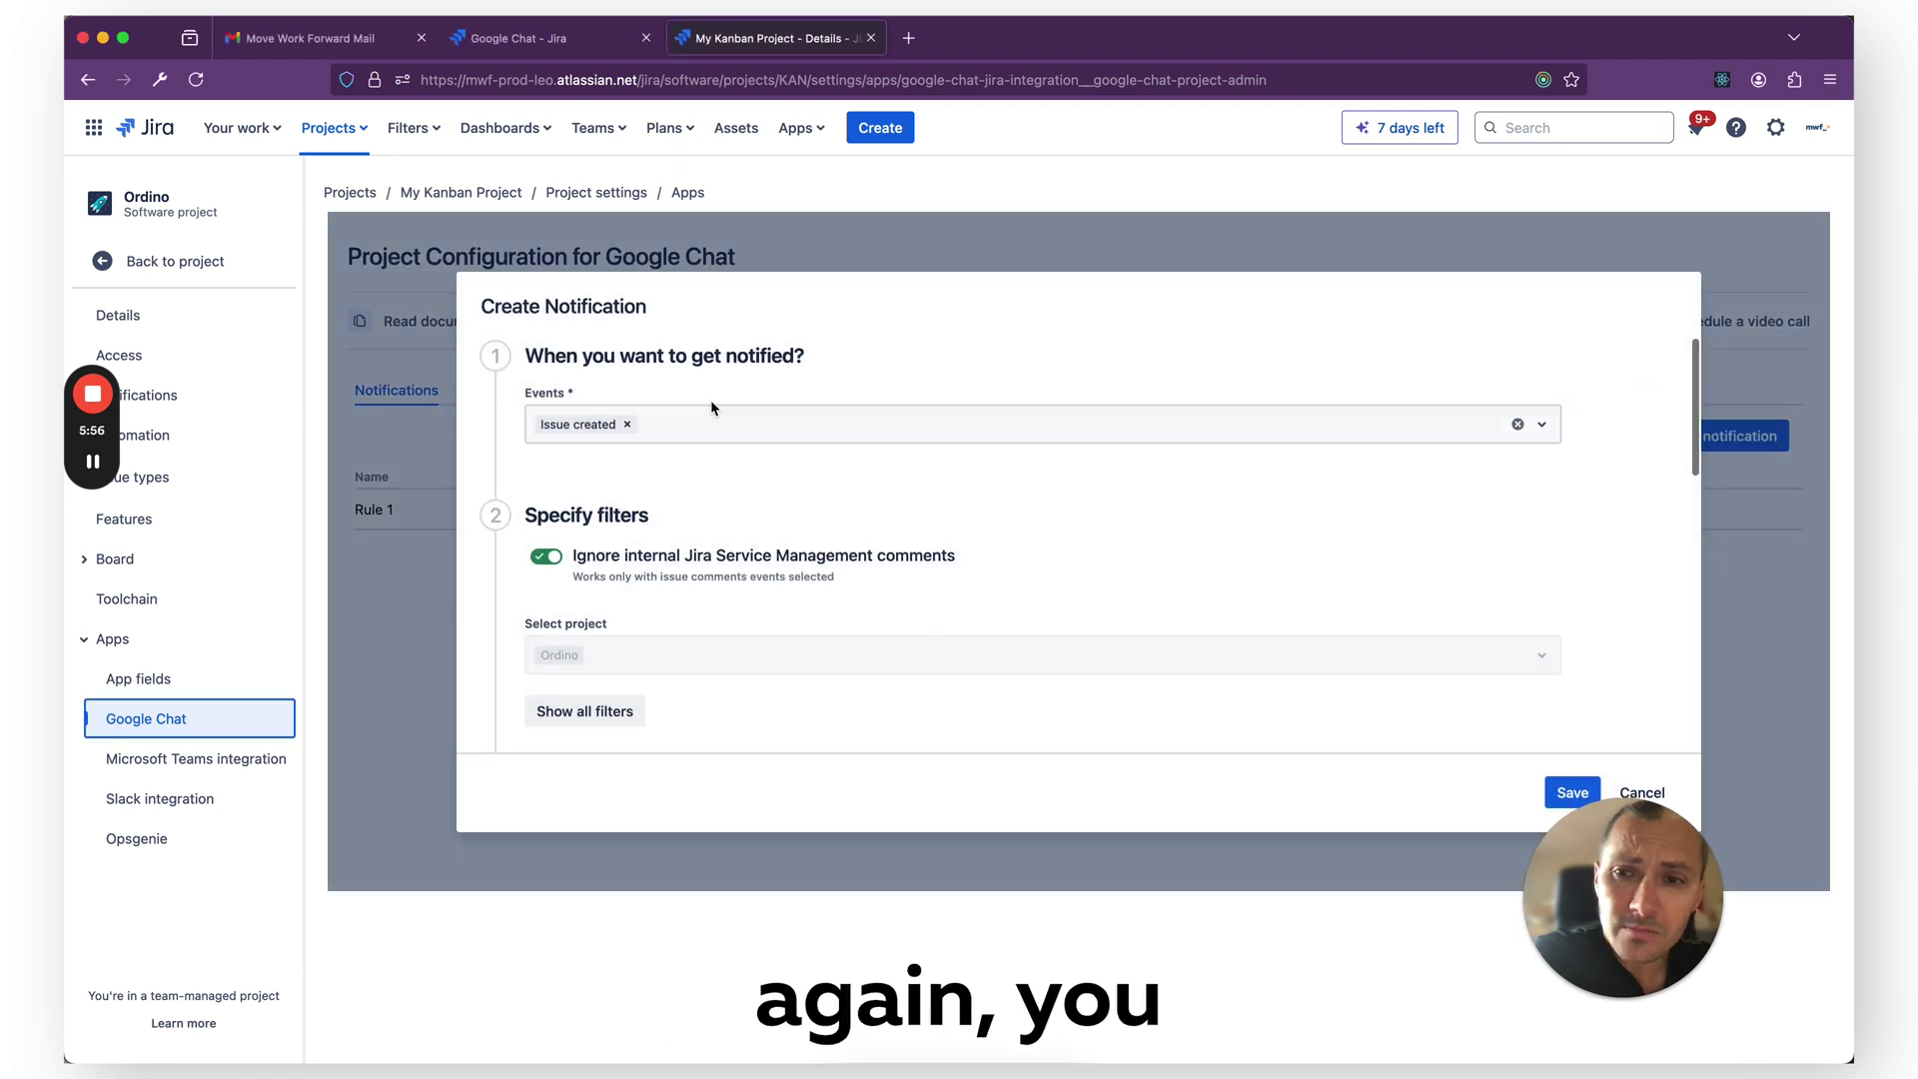
left_click(708, 428)
scroll(708, 430, "down", 10)
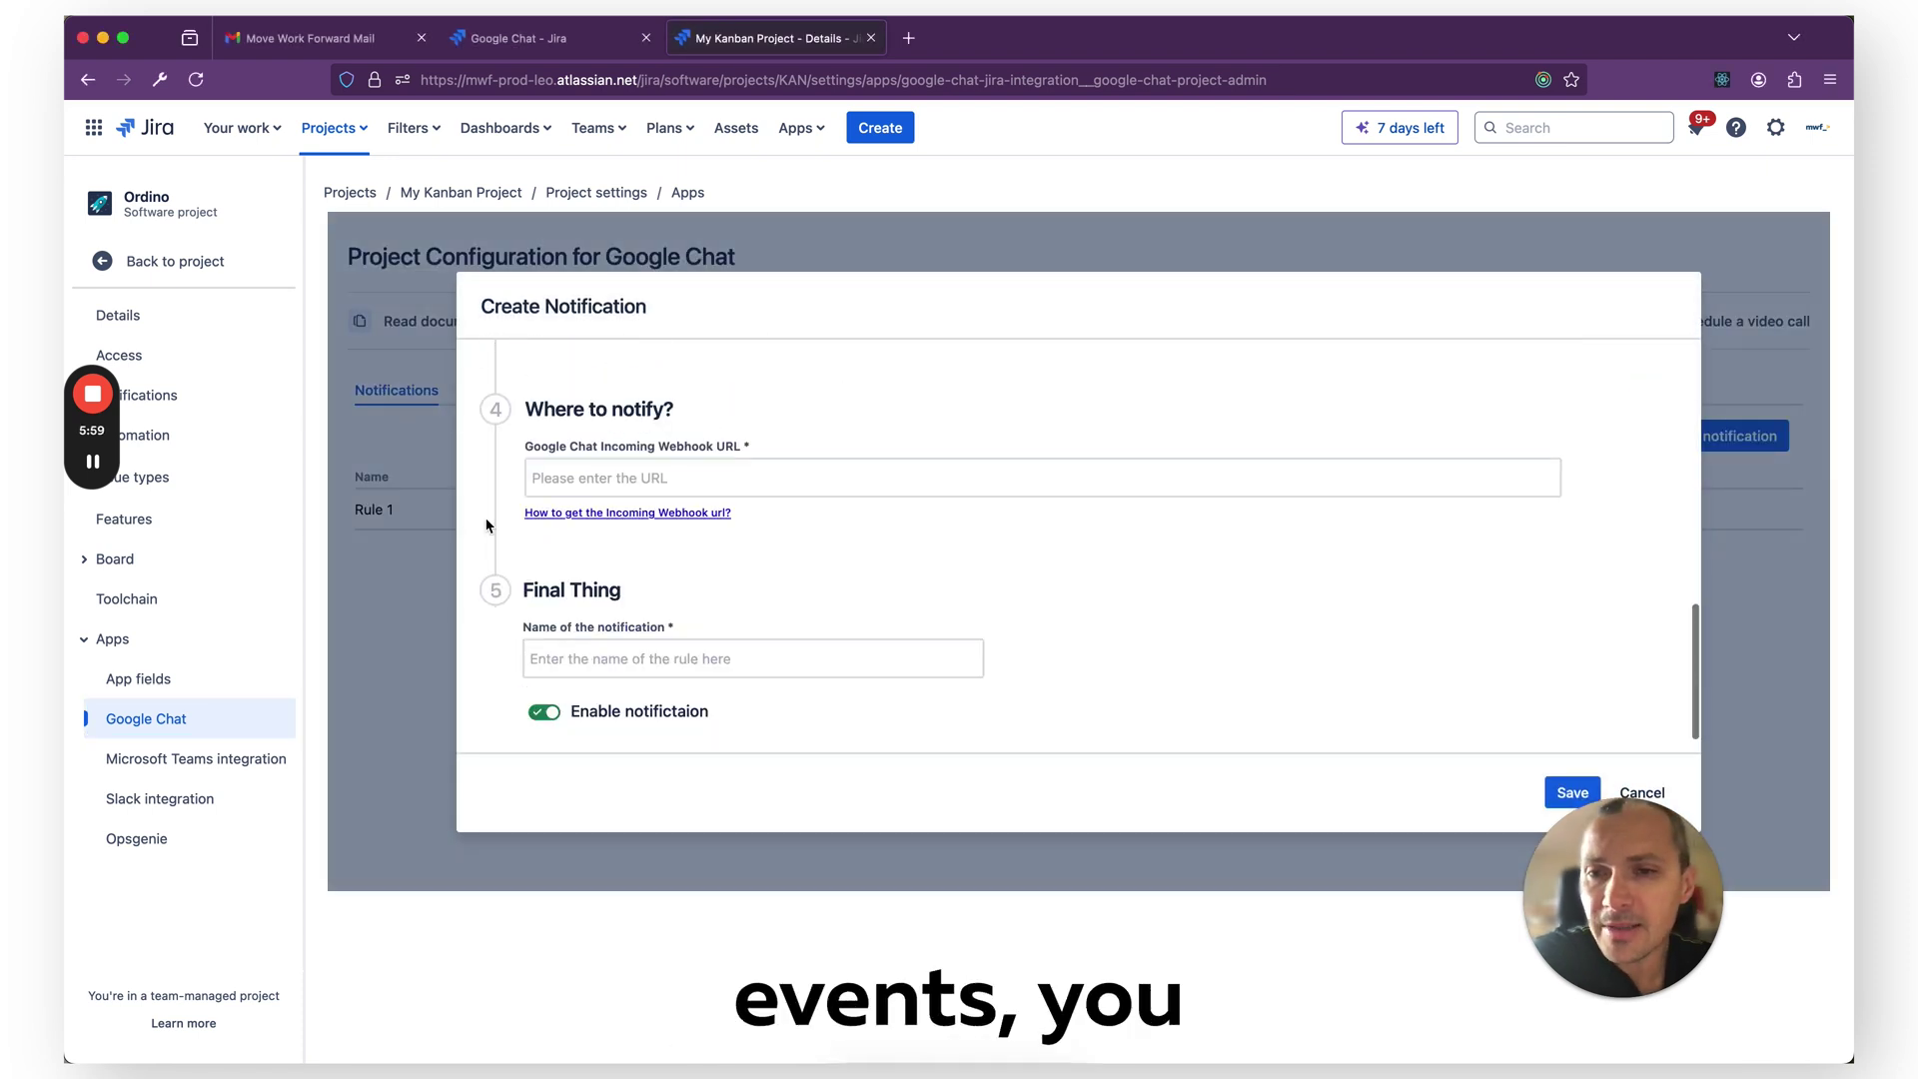
scroll(584, 508, "up", 5)
left_click(584, 499)
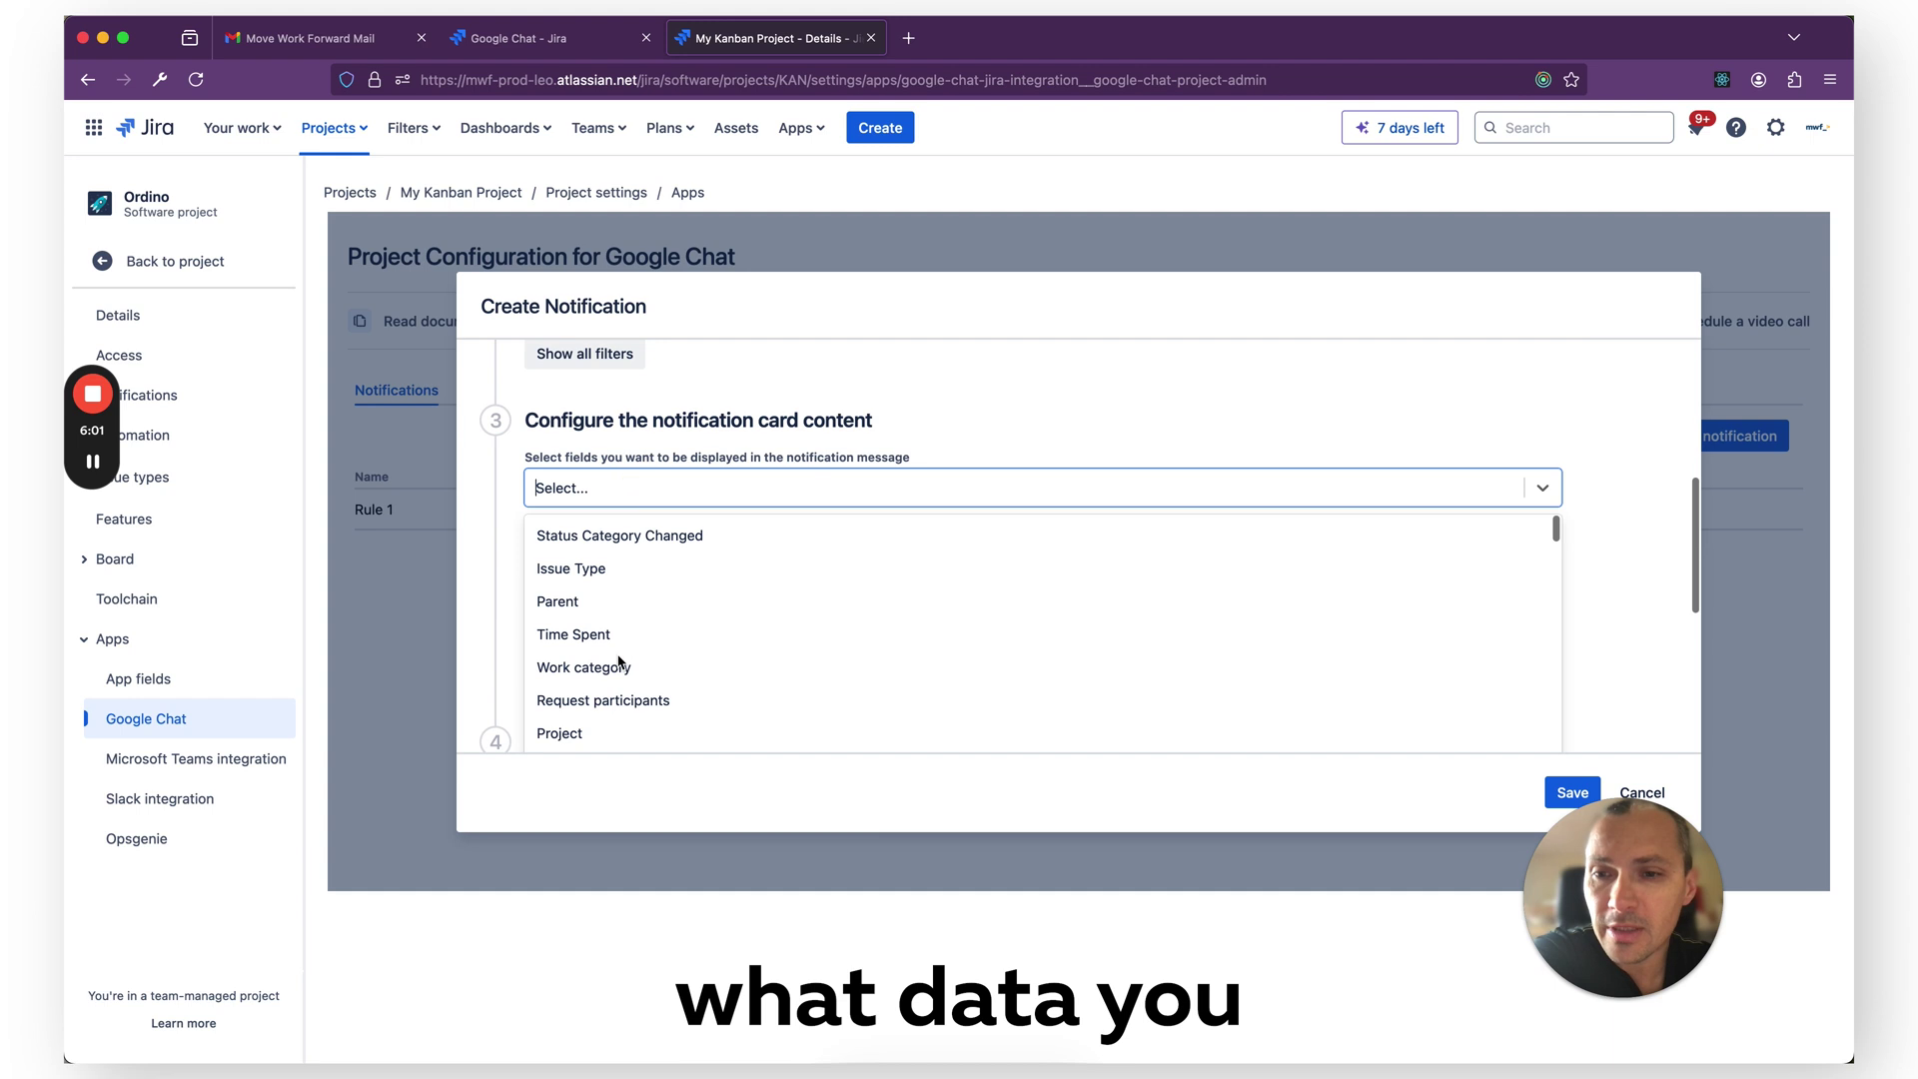
left_click(489, 567)
scroll(489, 593, "up", 2)
scroll(489, 592, "up", 2)
- Reveal all filter options and place the cursor in the Webhook URL field
left_click(565, 621)
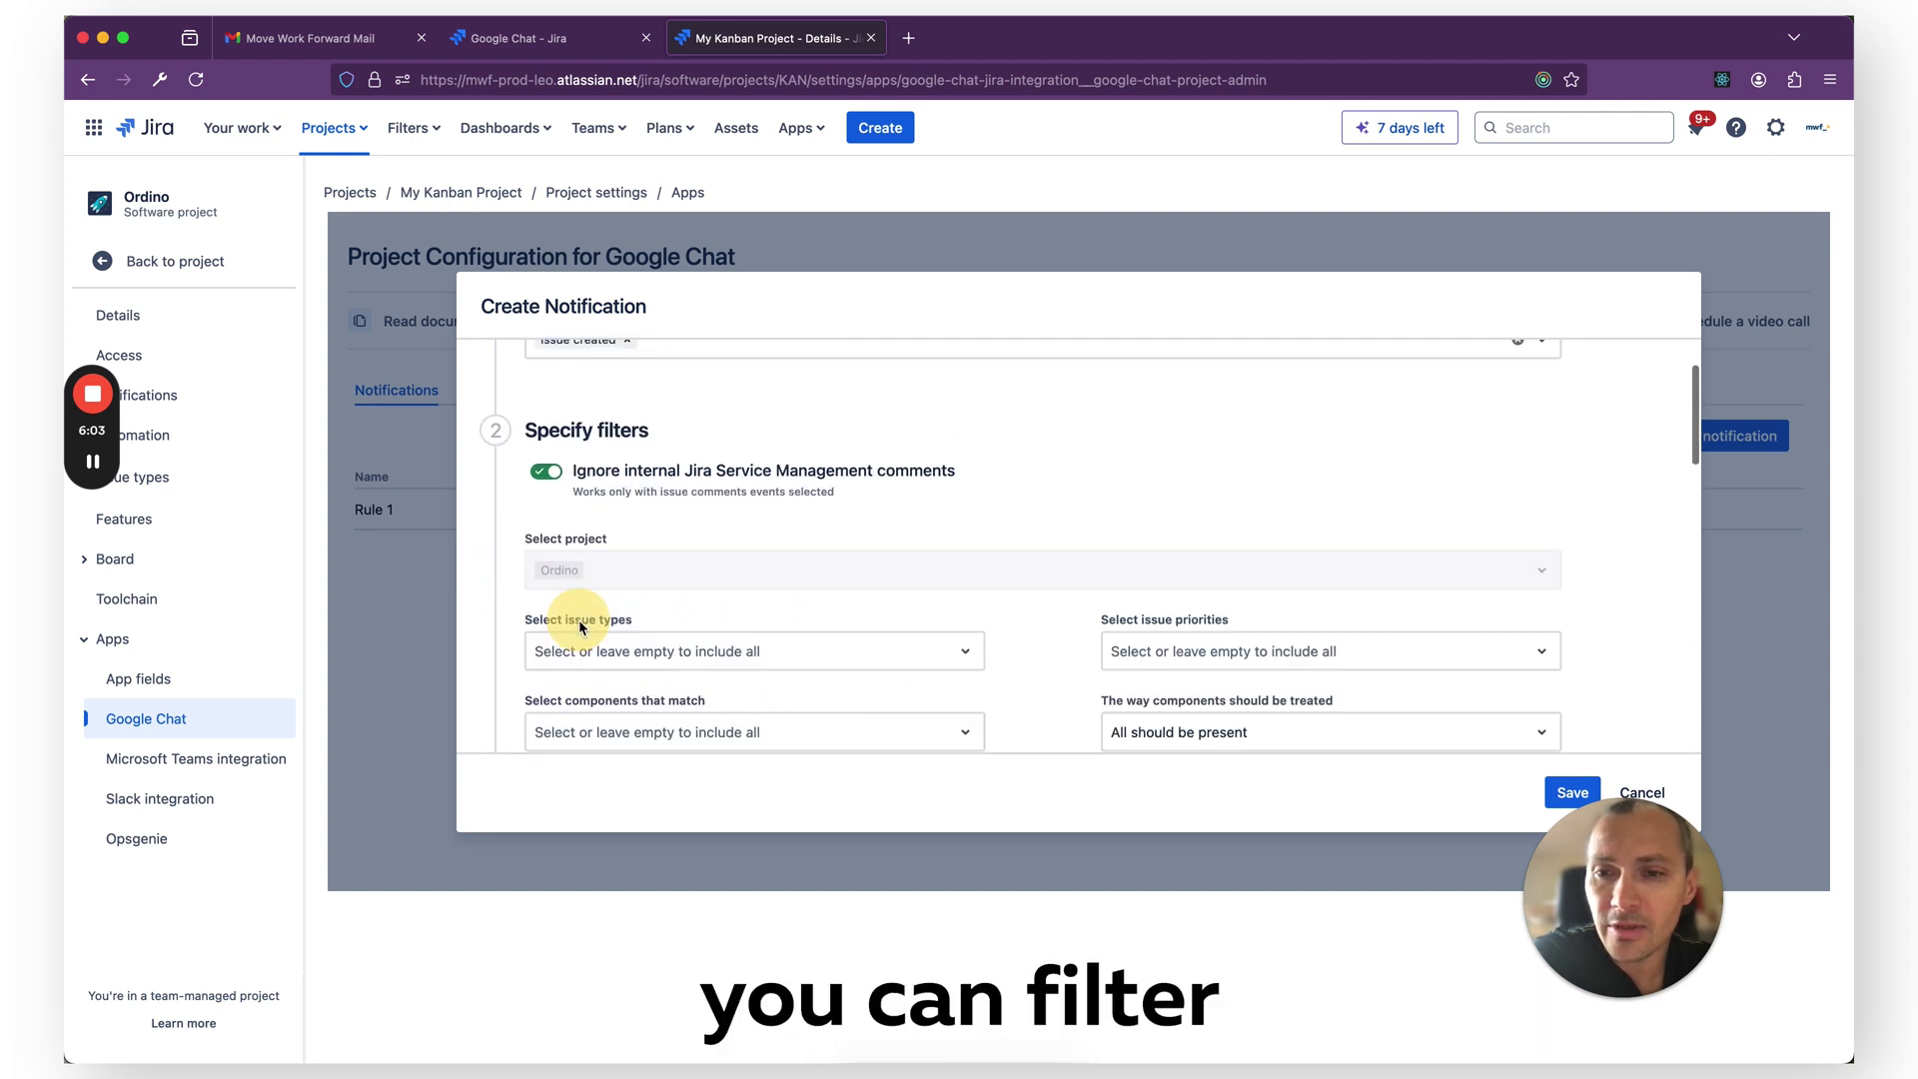
scroll(599, 639, "down", 4)
scroll(705, 680, "down", 6)
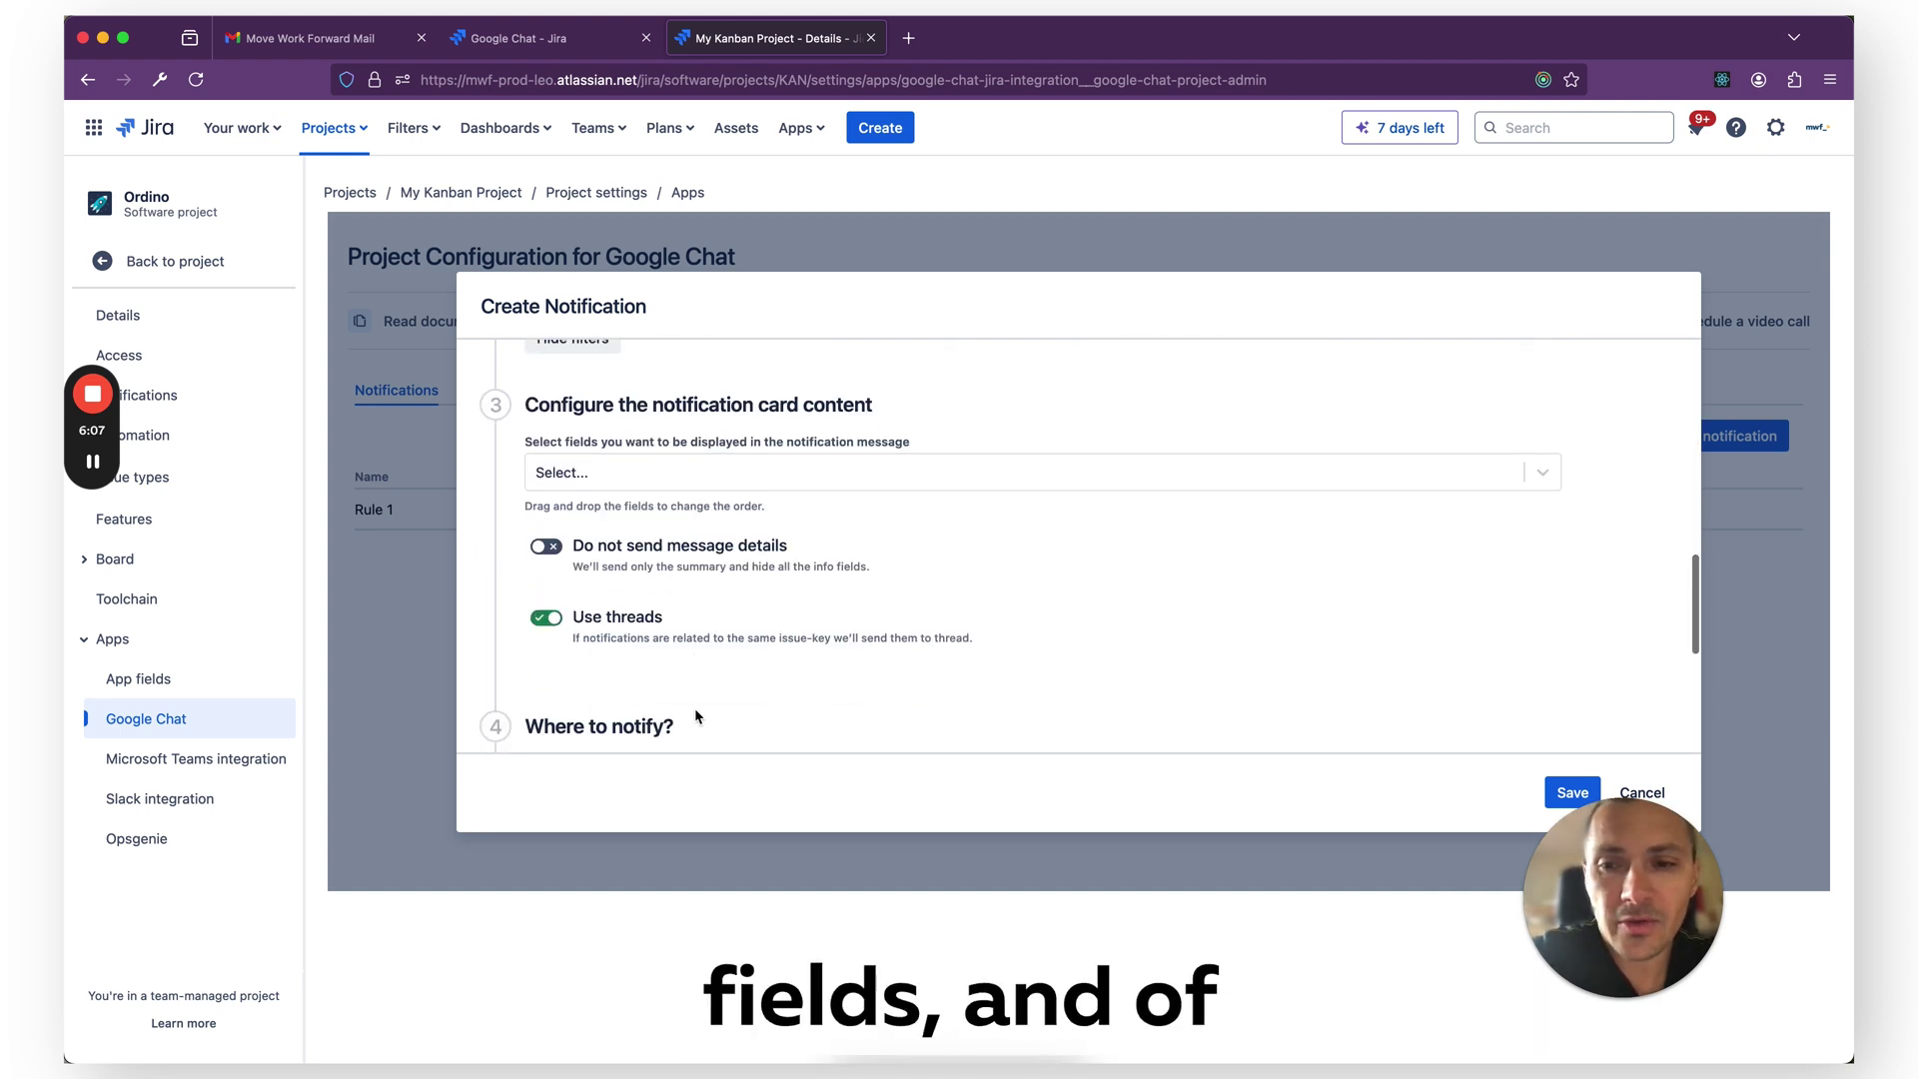
left_click(813, 655)
scroll(728, 706, "down", 3)
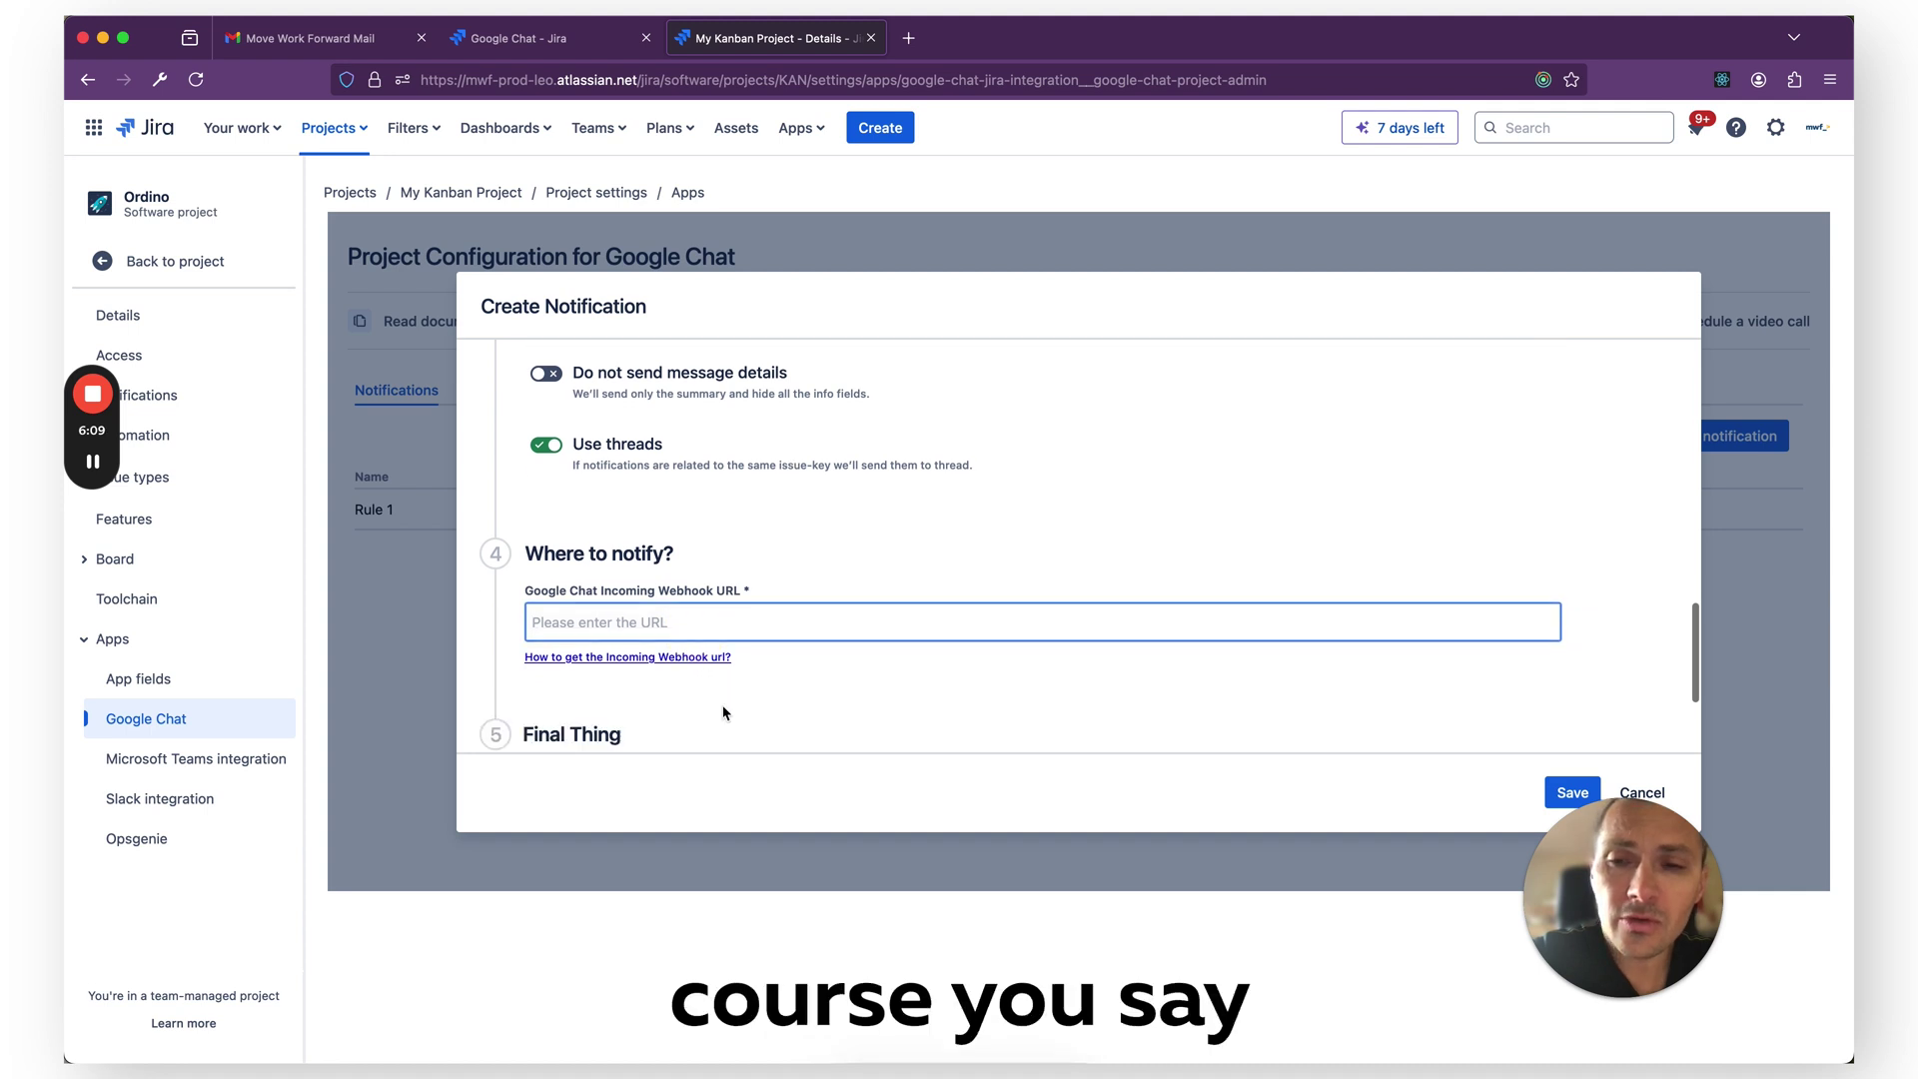
scroll(861, 640, "down", 1)
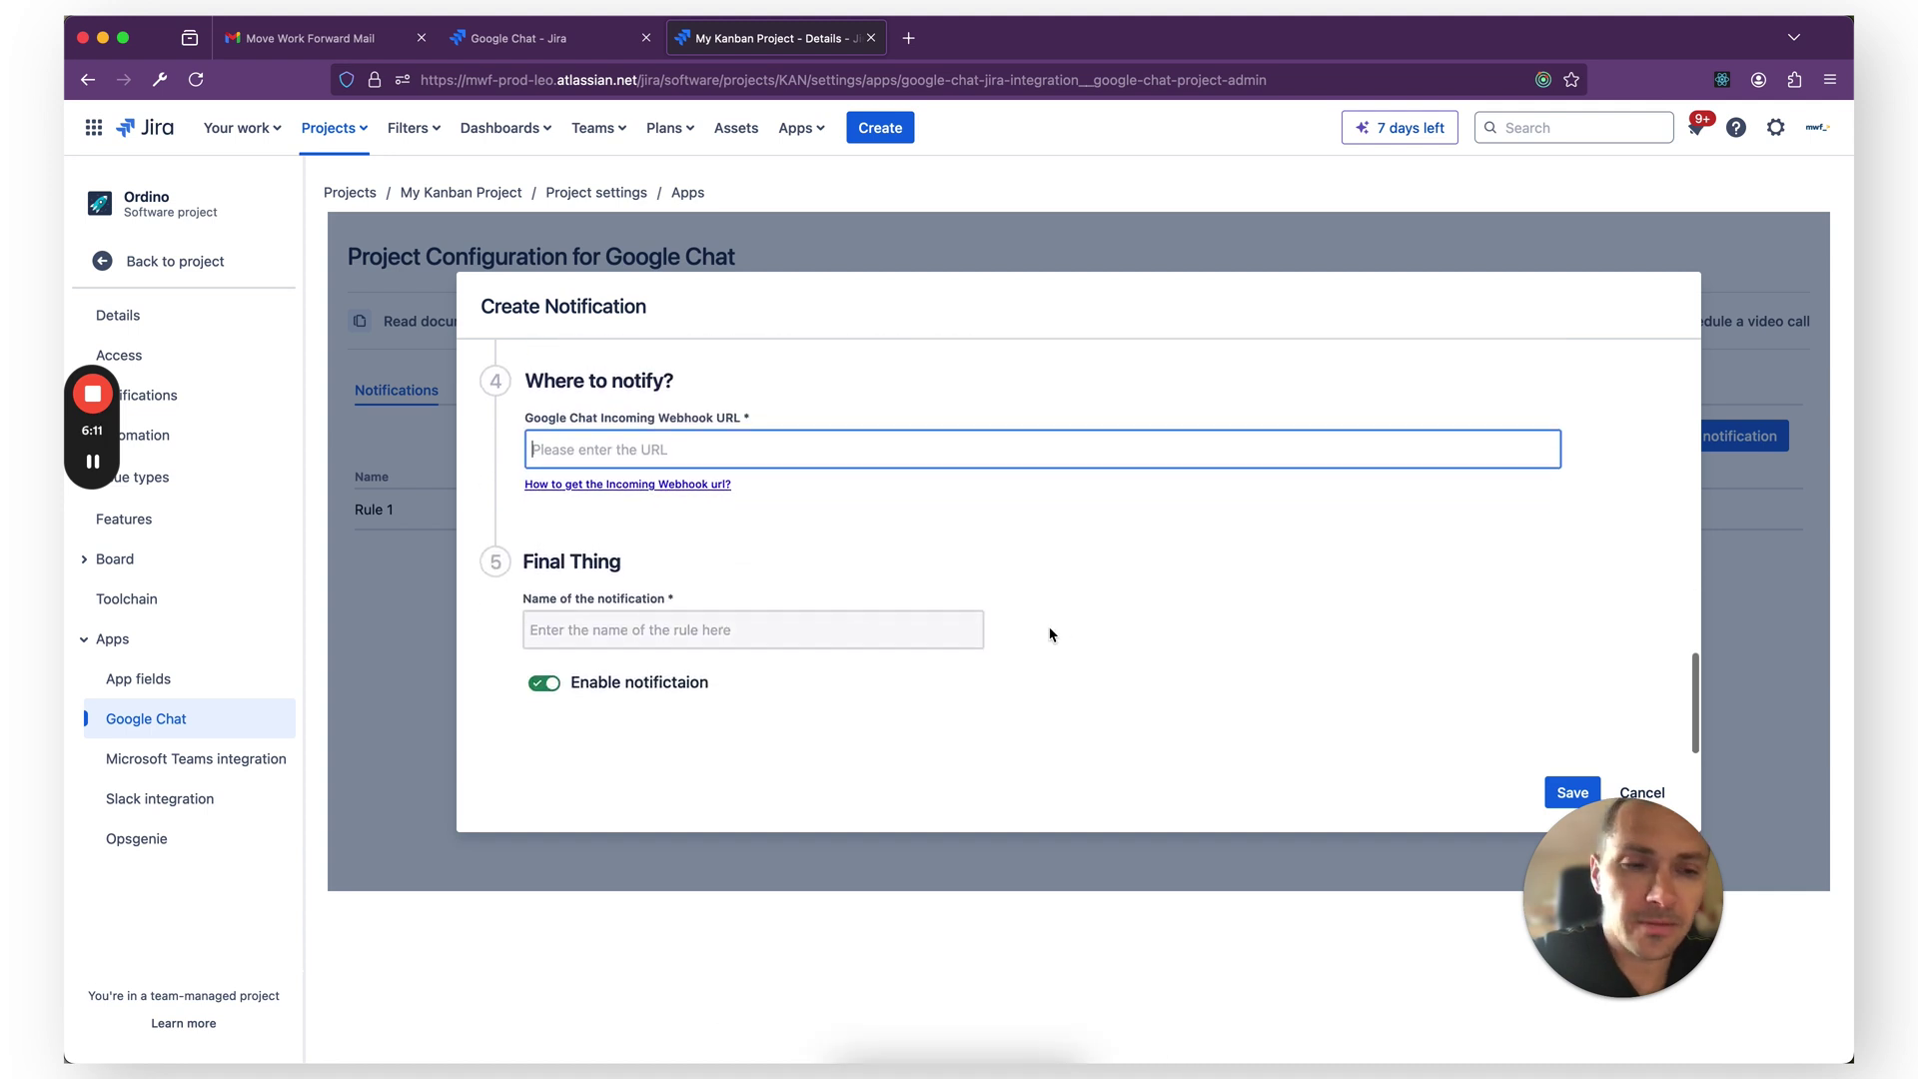